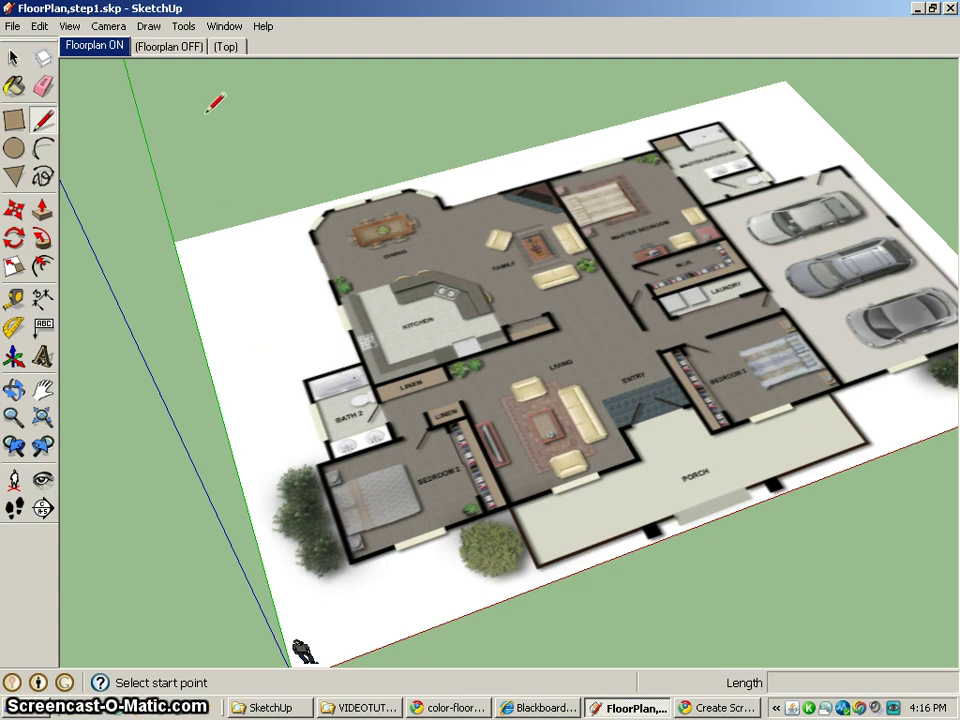
Step: Toggle the Floorplan OFF/ON scenes to hide and show the plan image, ending on the Top scene
left_click(171, 50)
left_click(234, 50)
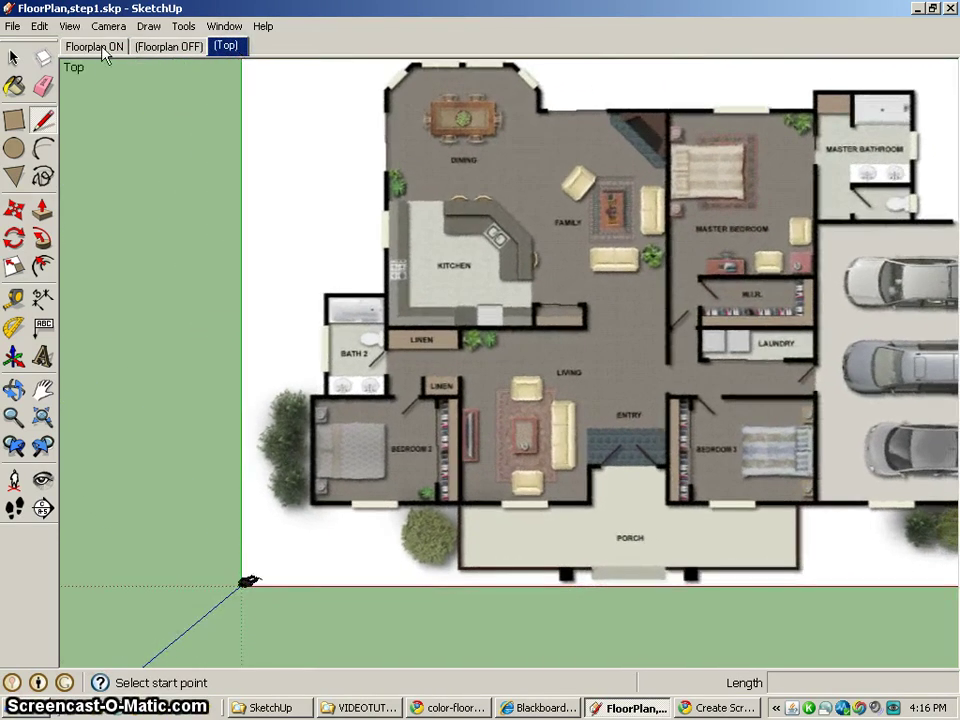
left_click(170, 46)
left_click(226, 46)
left_click(170, 46)
left_click(226, 46)
left_click(172, 50)
left_click(108, 46)
left_click(195, 47)
left_click(226, 48)
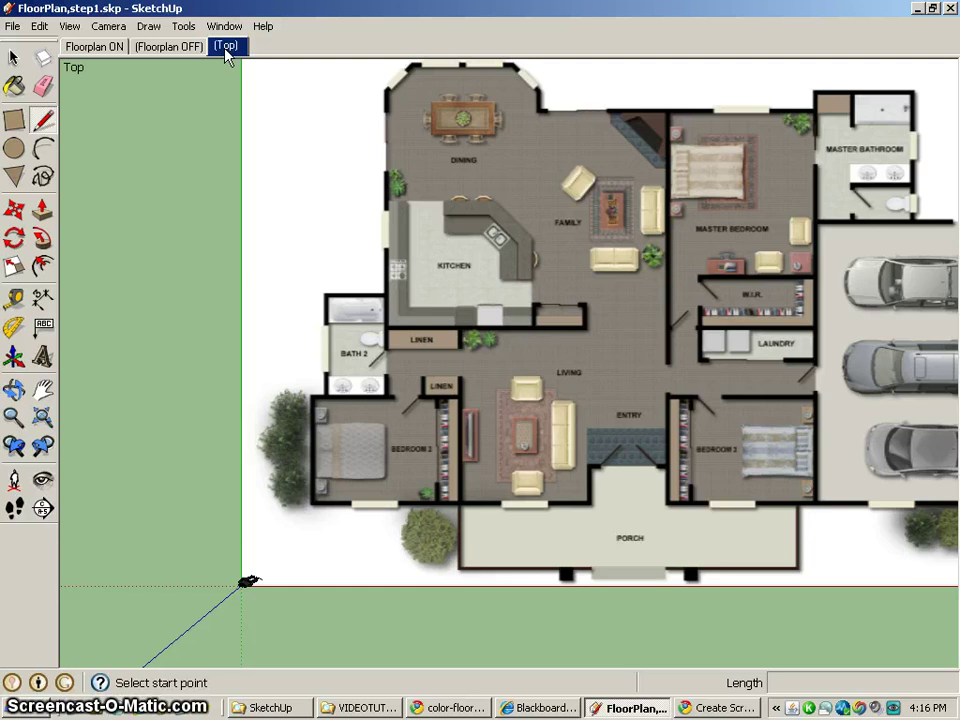
Step: Switch the camera to Parallel Projection and orbit until the floor plan sits nearly square
left_click(118, 27)
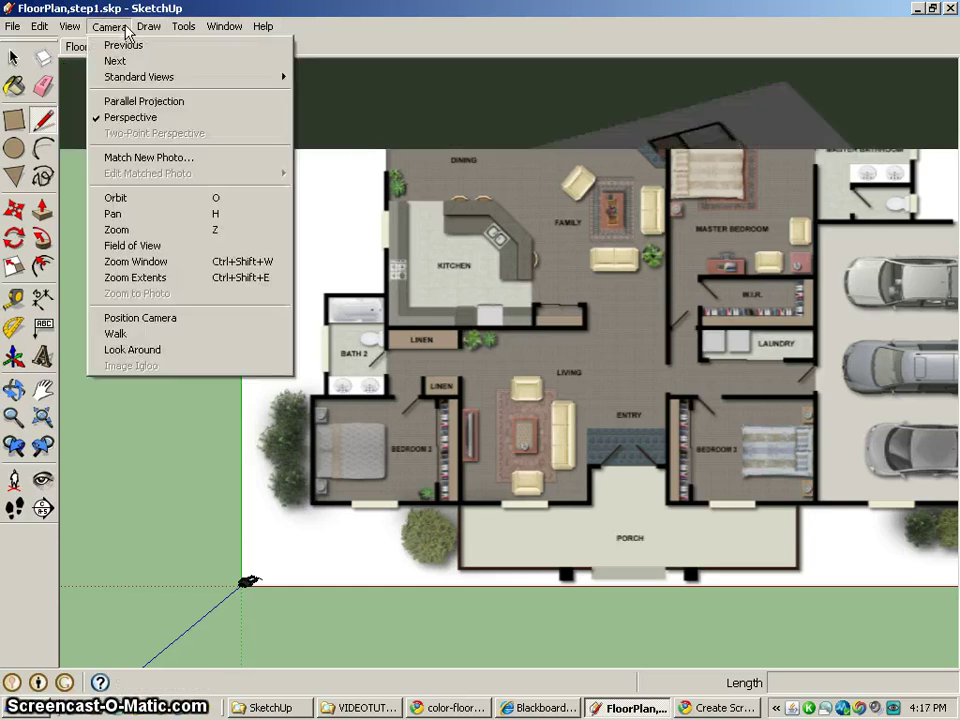
left_click(128, 101)
scroll(463, 368, "up", 5)
scroll(463, 370, "up", 1)
scroll(467, 365, "down", 5)
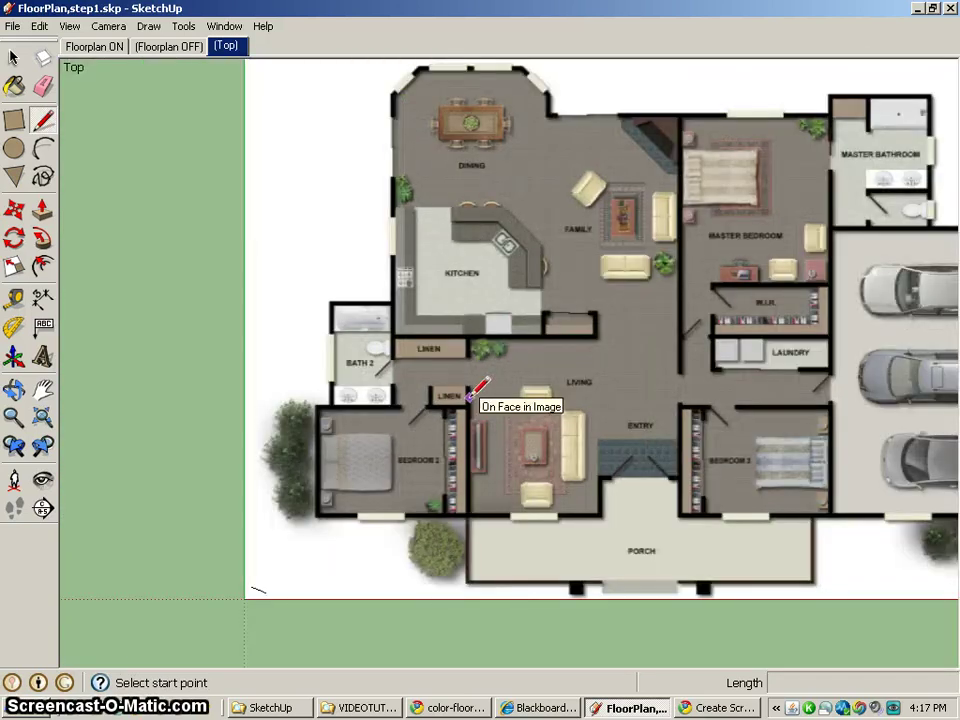
mouse_move(475, 390)
middle_mouse_down("shift")
mouse_move(628, 381)
mouse_move(418, 435)
mouse_move(357, 428)
mouse_move(527, 253)
mouse_move(343, 427)
mouse_move(399, 456)
mouse_move(597, 476)
mouse_move(555, 281)
mouse_move(372, 374)
middle_mouse_up("shift")
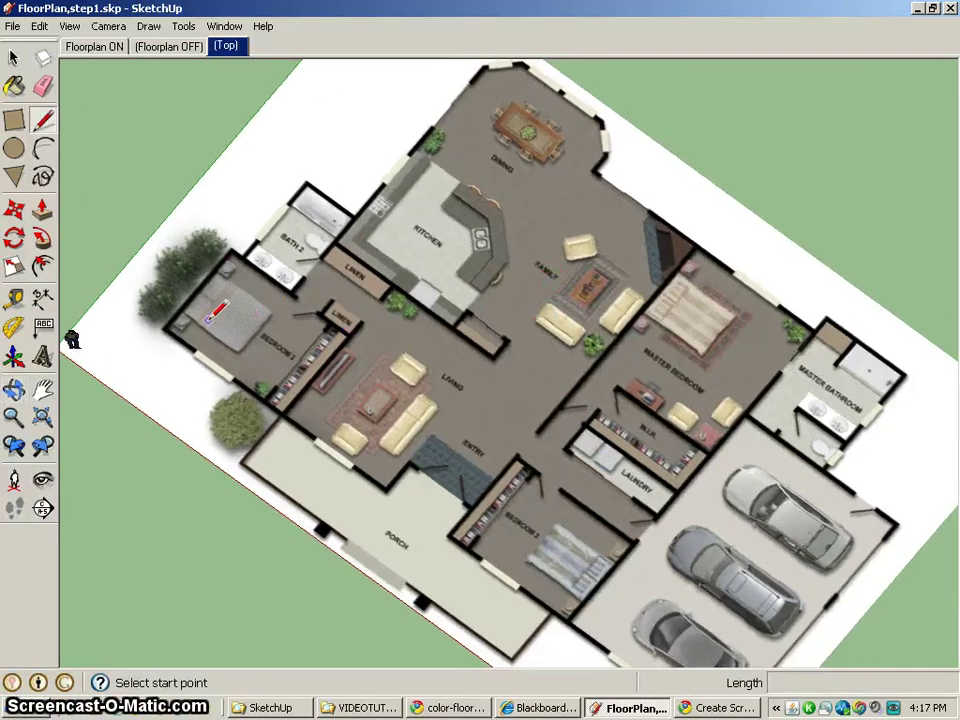
mouse_move(284, 368)
middle_mouse_down()
mouse_move(574, 428)
mouse_move(582, 413)
middle_mouse_up()
Step: Use the floor plan image as the color-floor-plan-renderings material and lower its opacity to 31
left_click(14, 87)
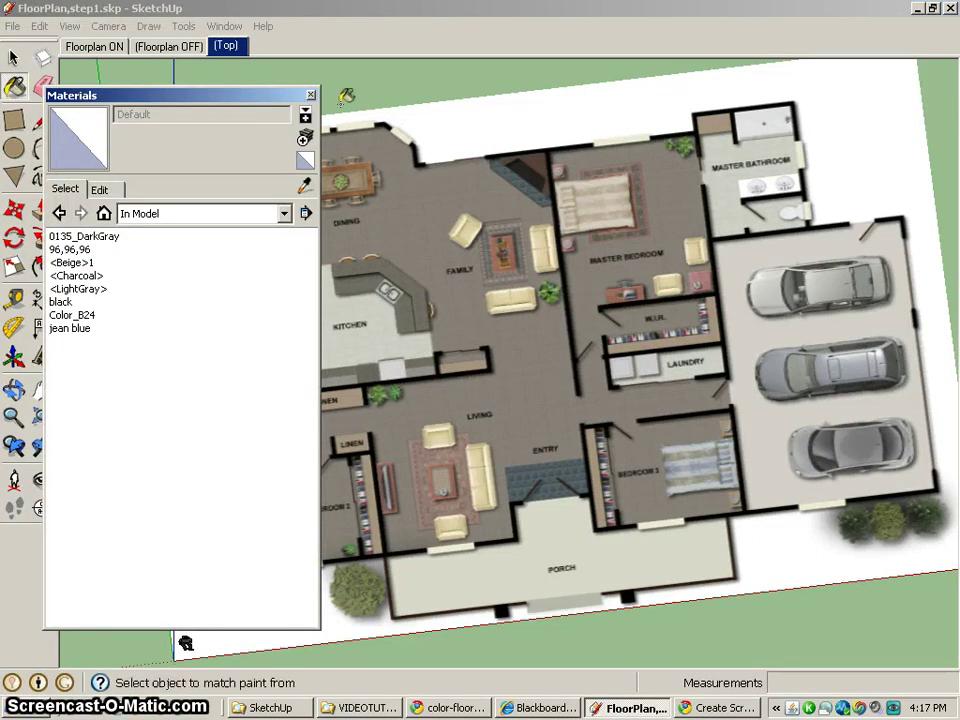
left_click_drag(257, 97, 321, 99)
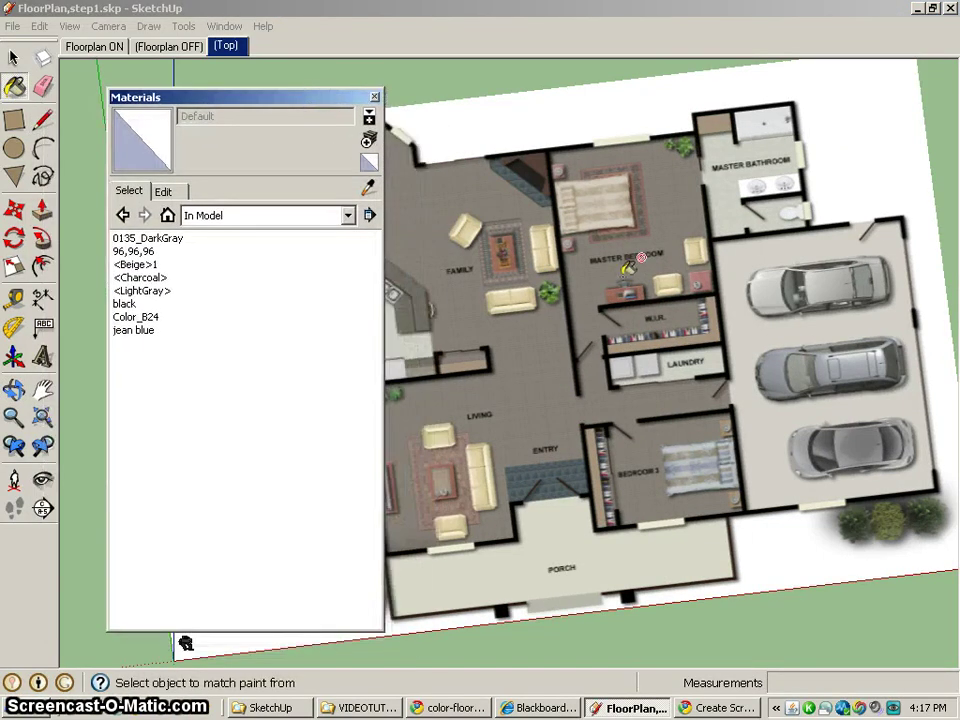
key("space")
left_click(587, 293)
right_click(582, 299)
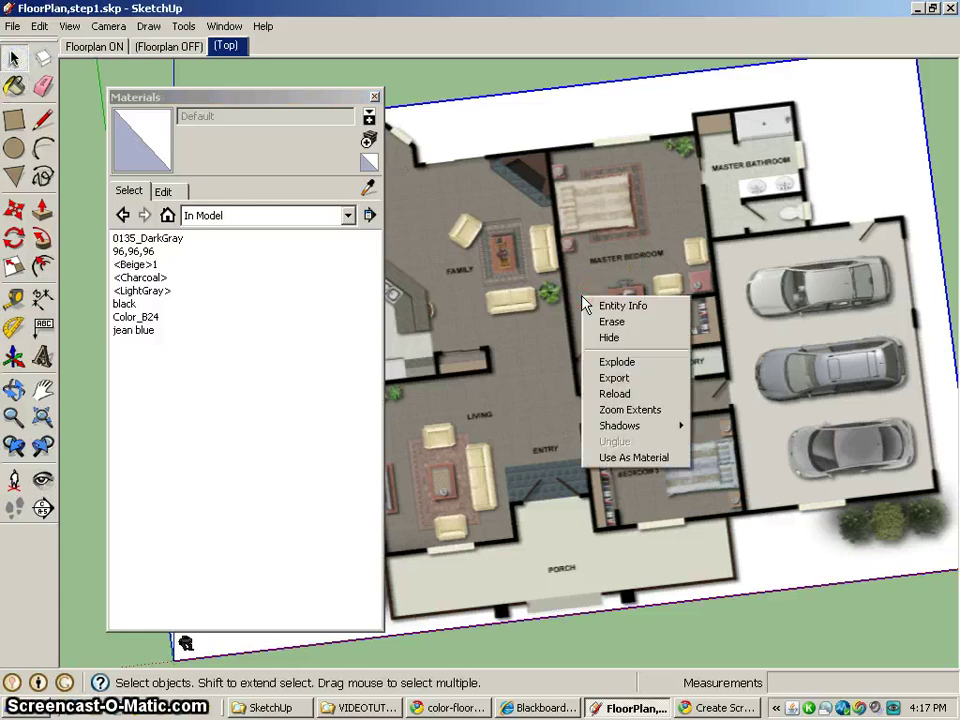
left_click(625, 458)
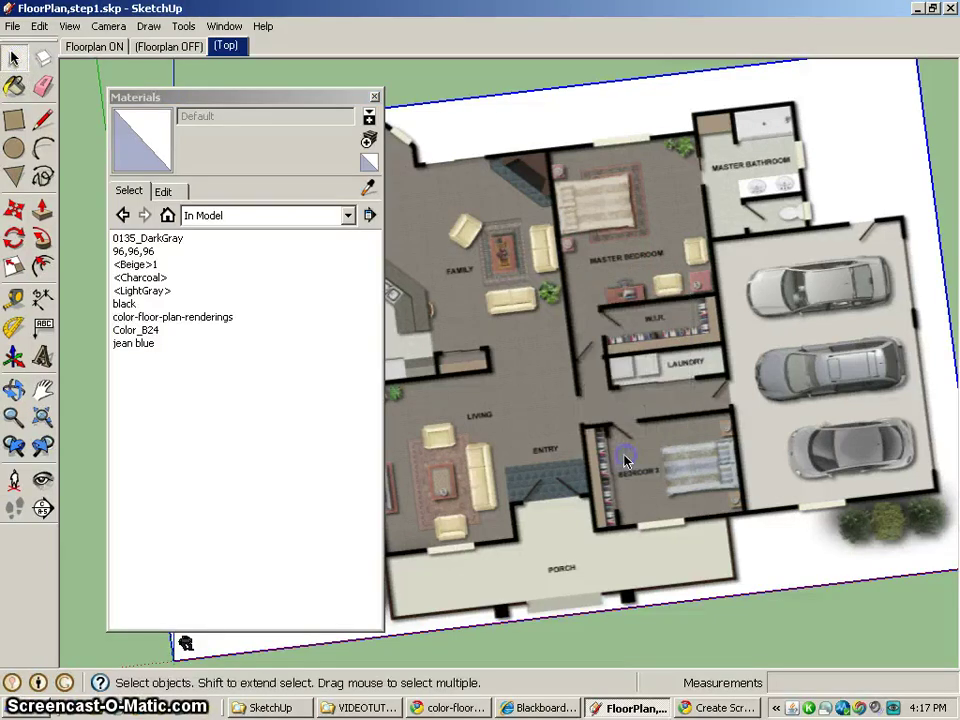
left_click(143, 318)
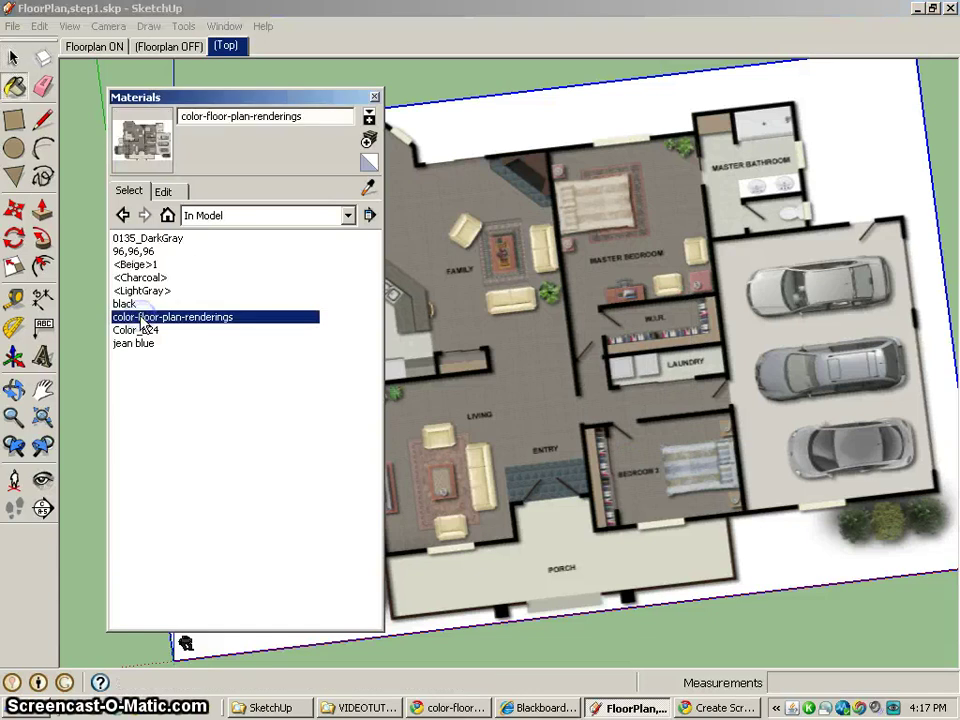
left_click(572, 298, "alt")
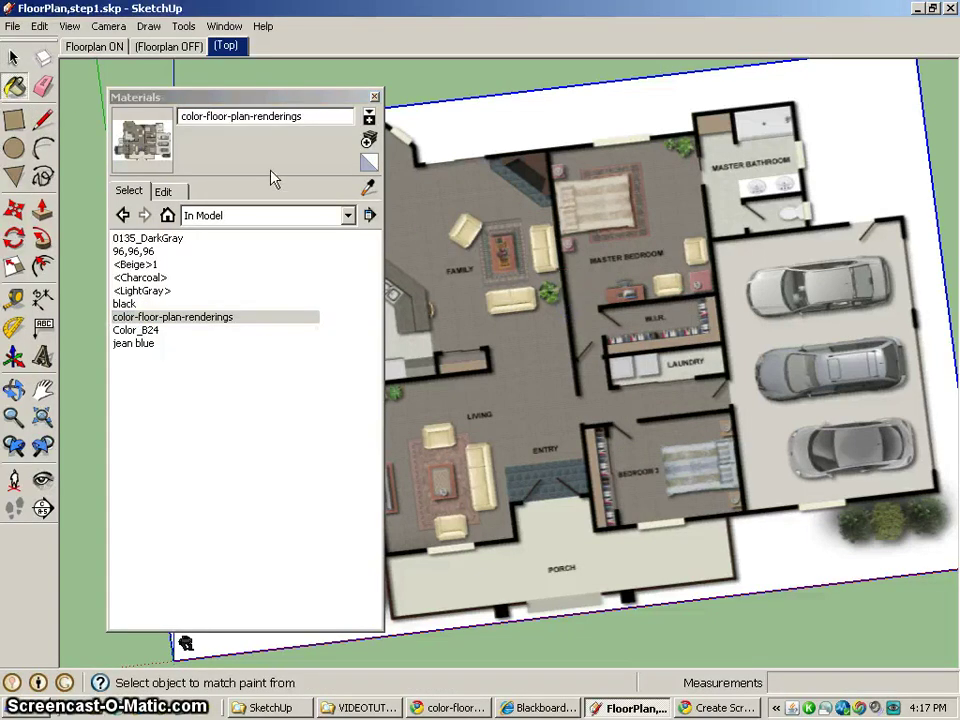
left_click(160, 191)
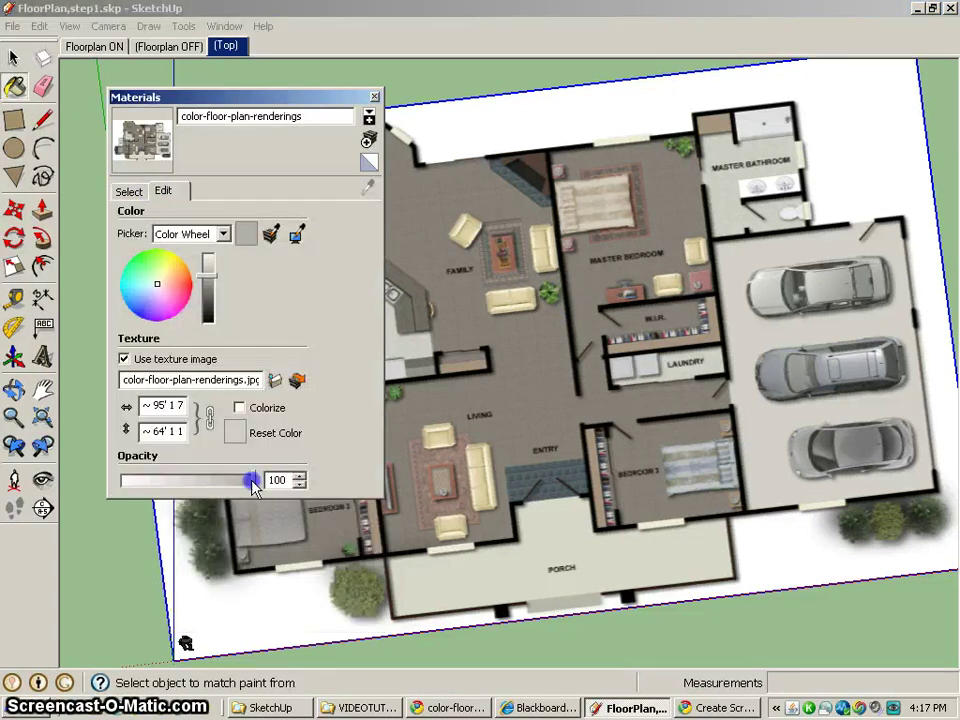
left_click_drag(170, 482, 165, 481)
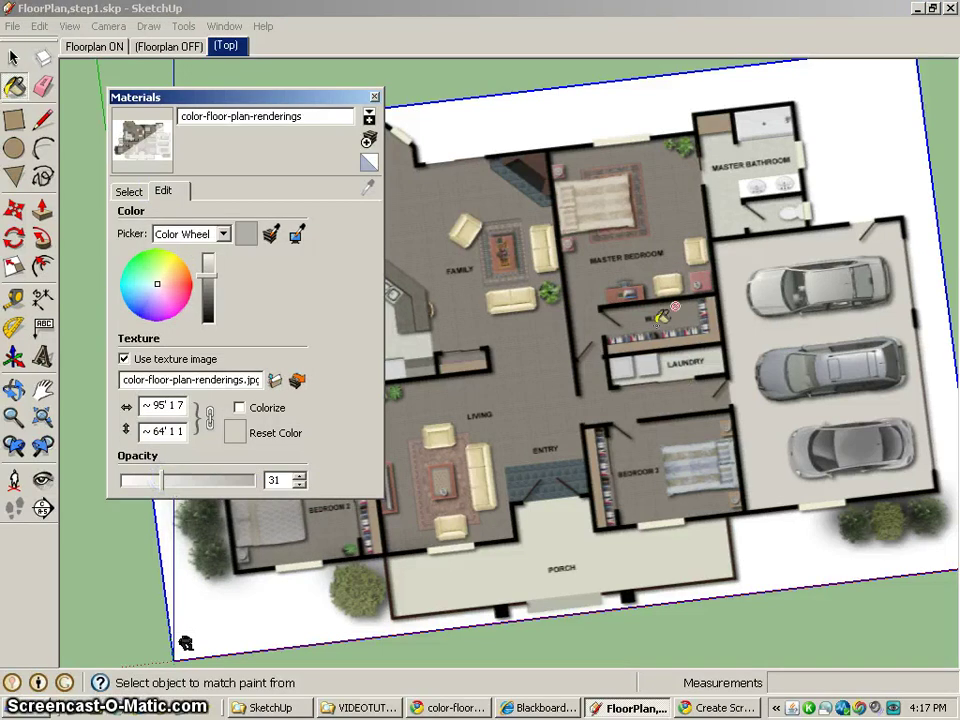
left_click(601, 299, "alt")
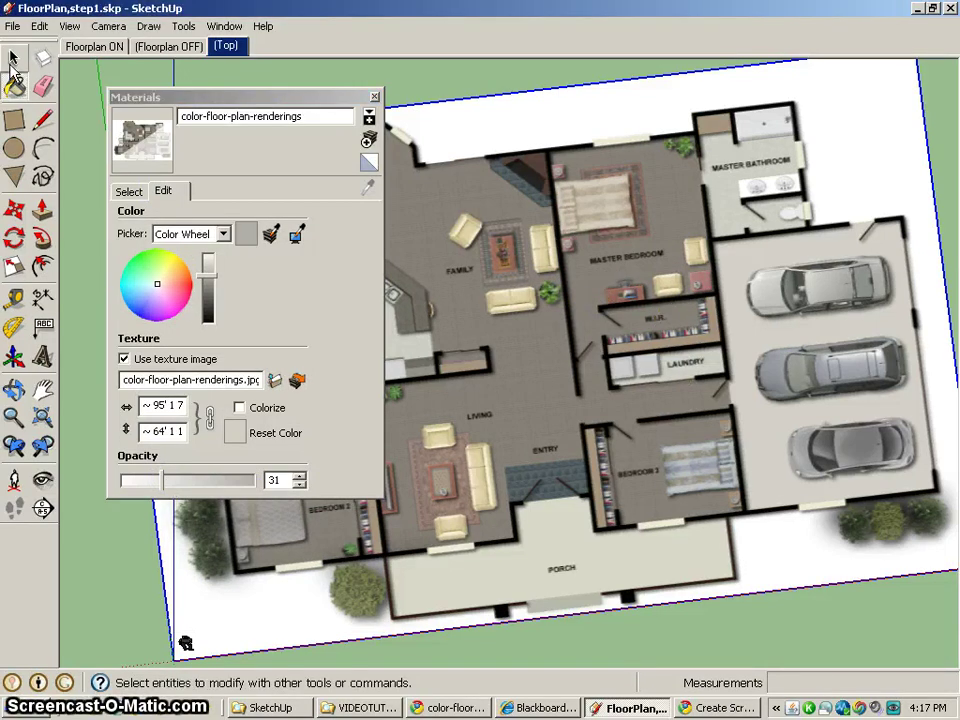
Step: Explode the floor plan image into a face and raise the material's opacity to 47
left_click(13, 57)
left_click(546, 376)
right_click(546, 376)
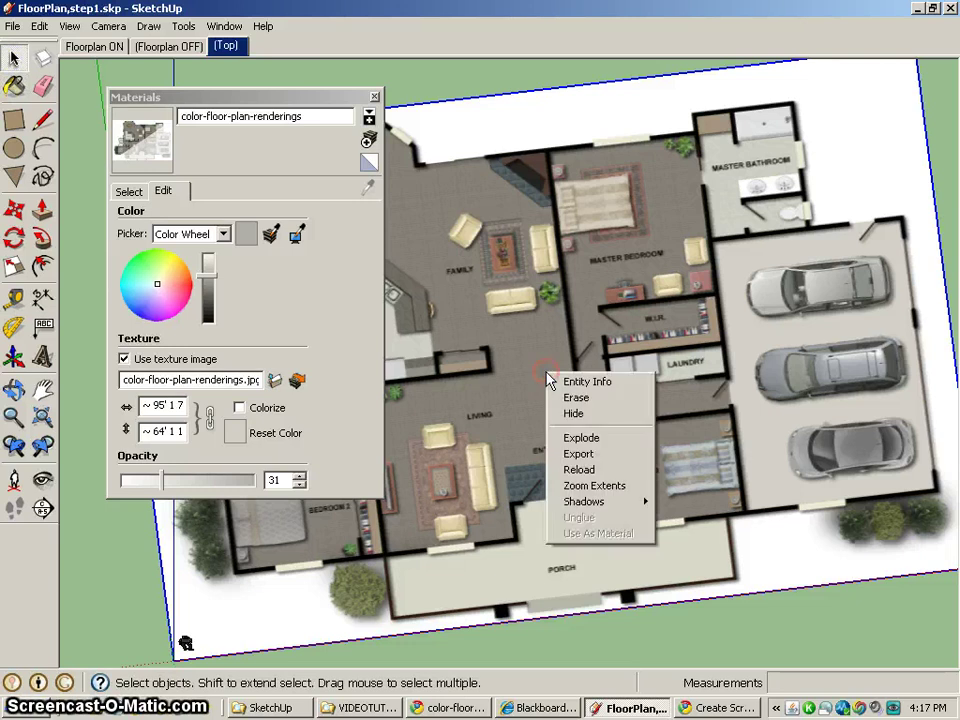
left_click(583, 439)
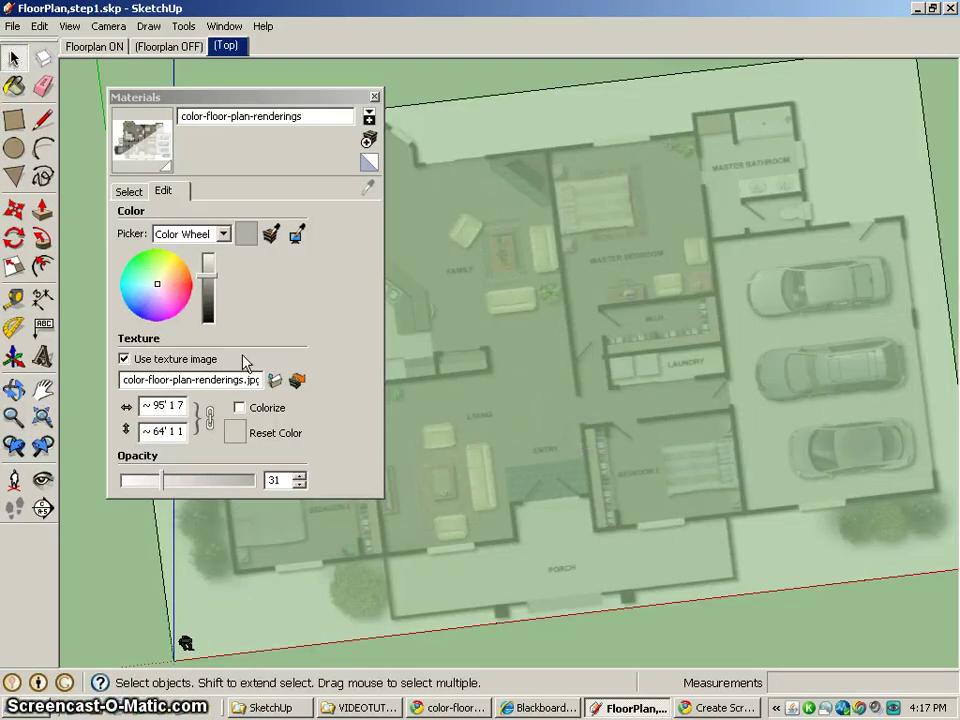
mouse_move(170, 481)
left_mouse_down()
mouse_move(181, 489)
mouse_move(163, 485)
mouse_move(181, 489)
left_mouse_up()
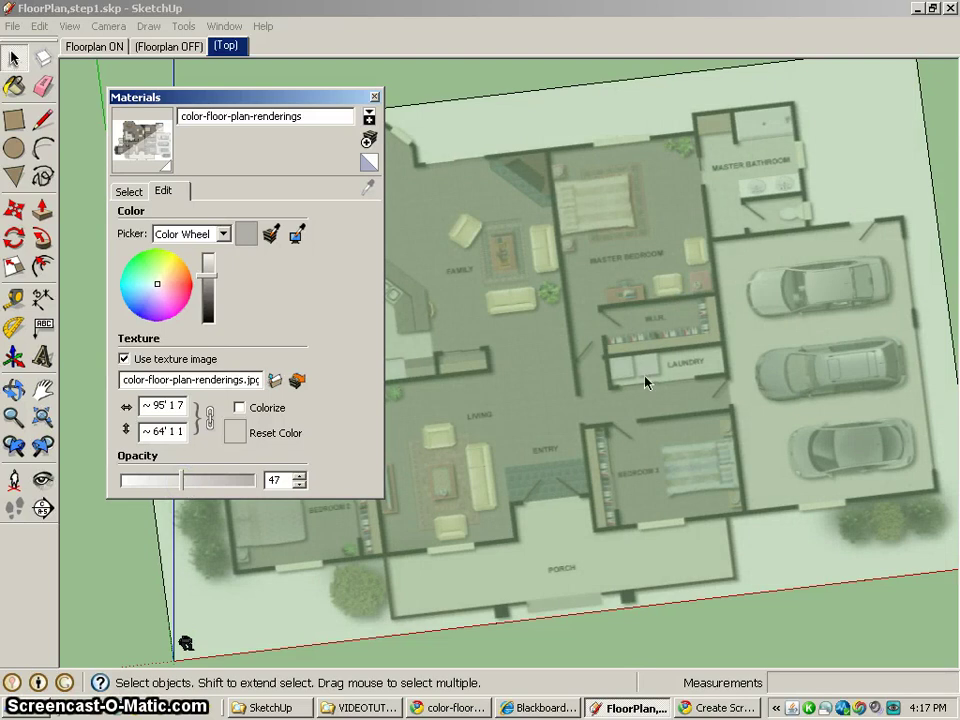
Step: Close the Materials window, return to the Top scene in parallel projection, and zoom to Bedroom 2
left_click(94, 47)
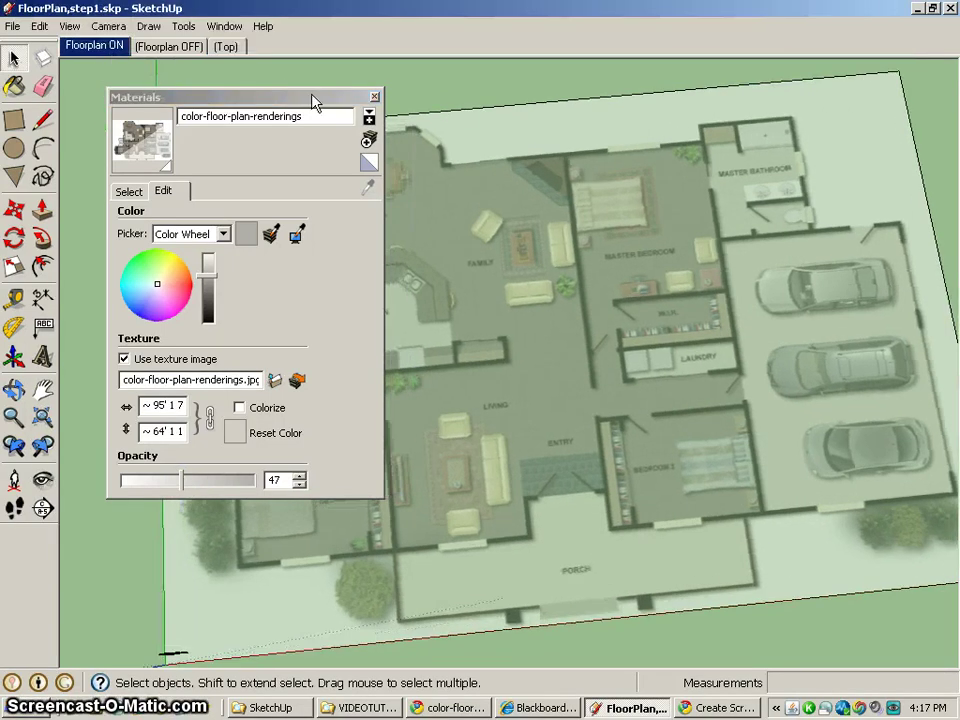
left_click(374, 97)
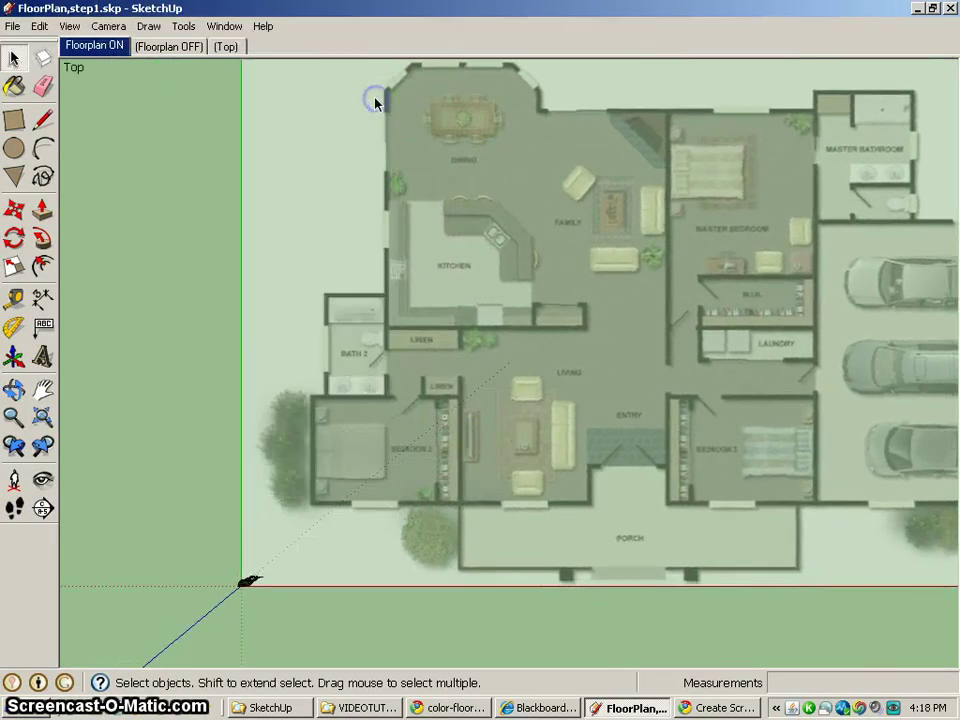
left_click(227, 47)
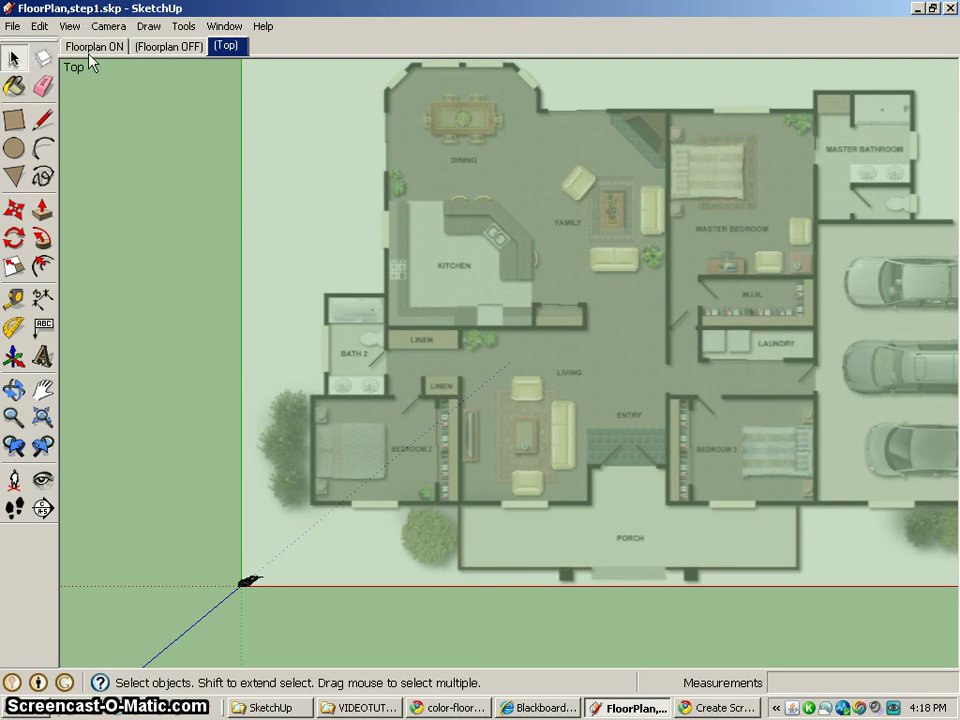
left_click(110, 26)
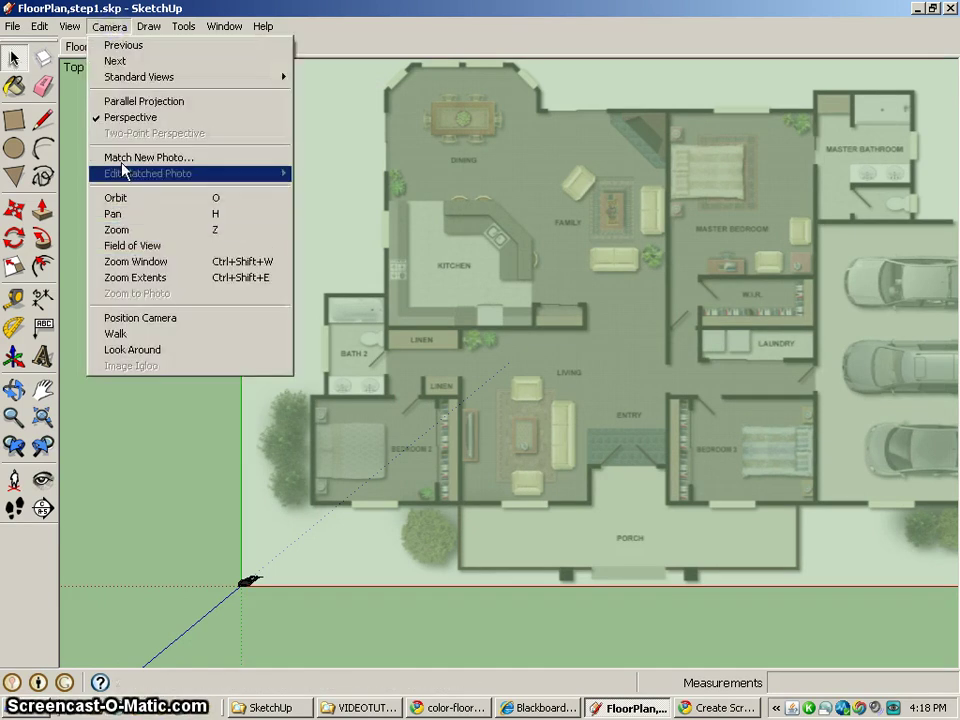
left_click(124, 102)
scroll(304, 418, "up", 6)
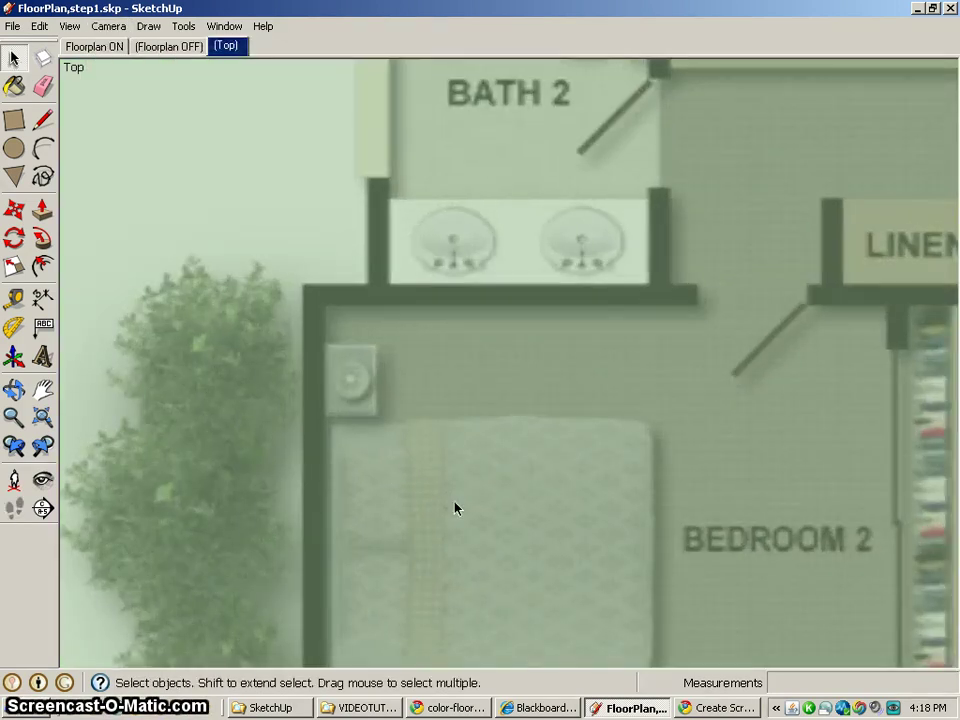
middle_click_drag(455, 508, 457, 341, "shift")
scroll(462, 373, "down", 2)
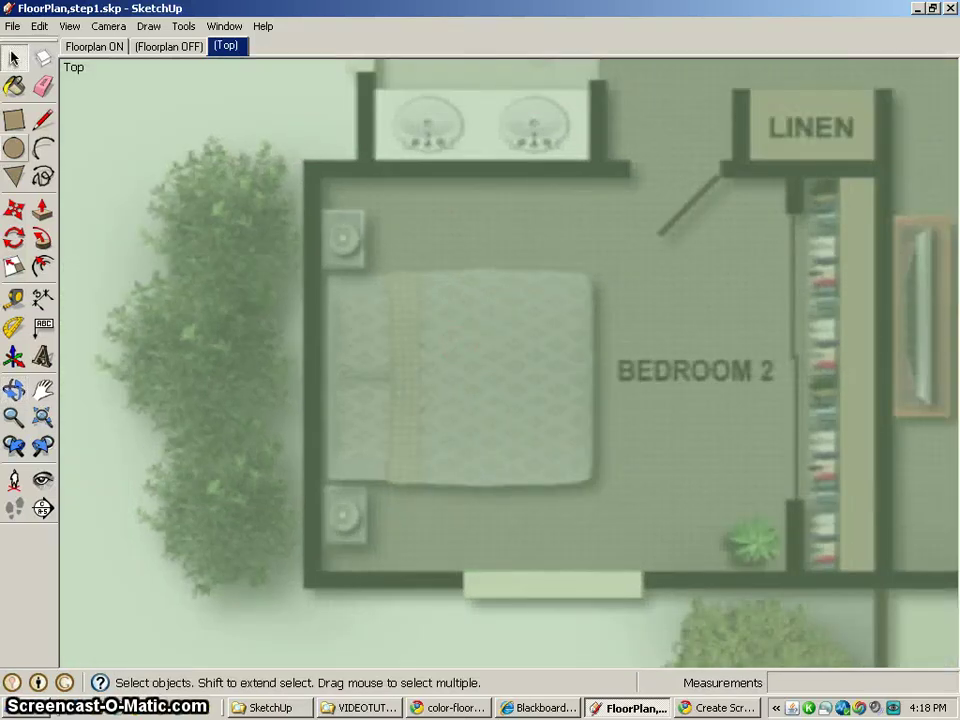
Step: With the Rectangle tool, trace Bath 2's left wall as a thin rectangle
left_click(18, 121)
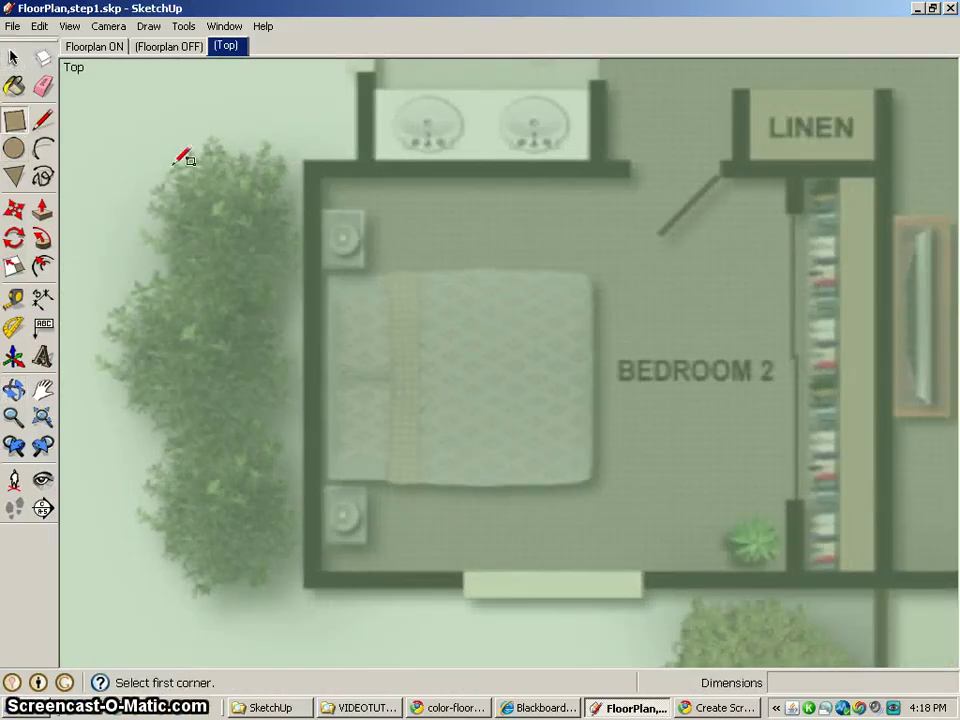
middle_click_drag(390, 120, 387, 208)
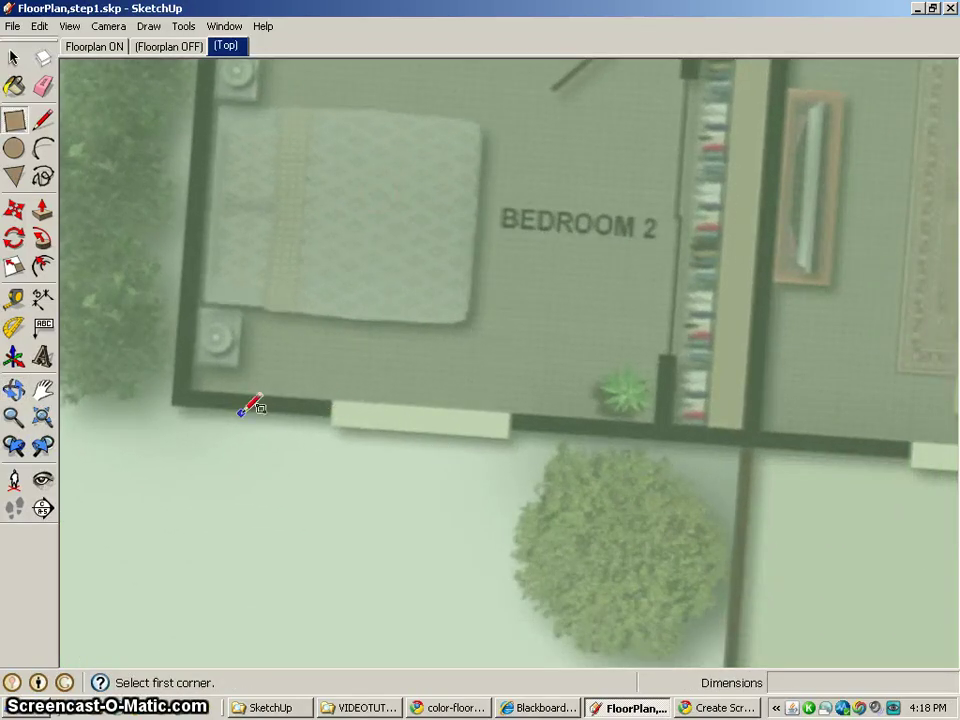
middle_click_drag(282, 229, 302, 251)
left_click(227, 46)
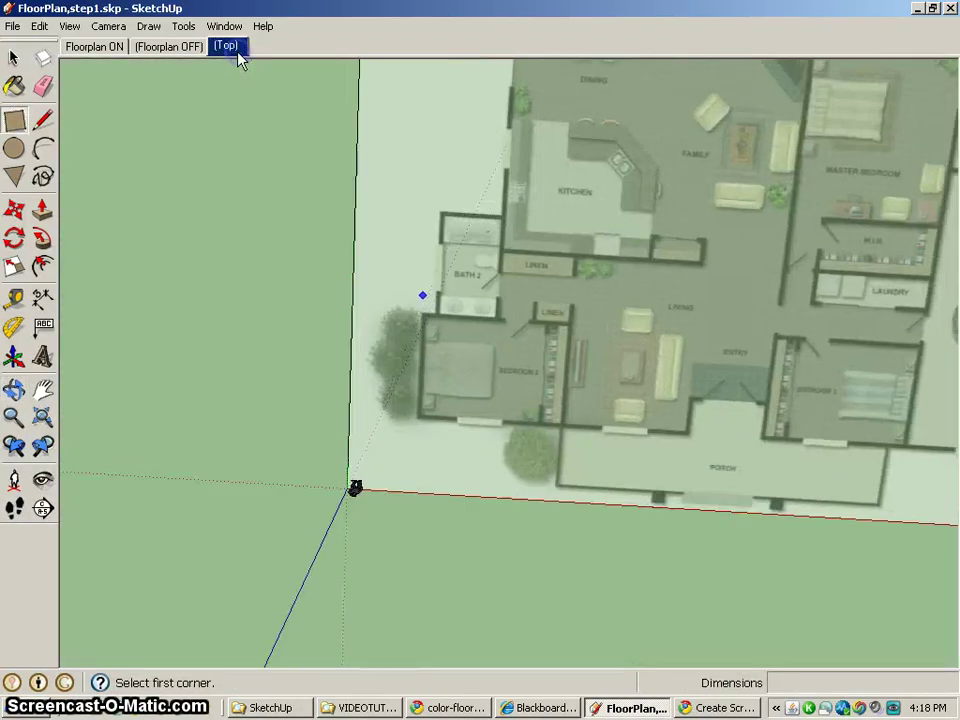
scroll(413, 455, "up", 5)
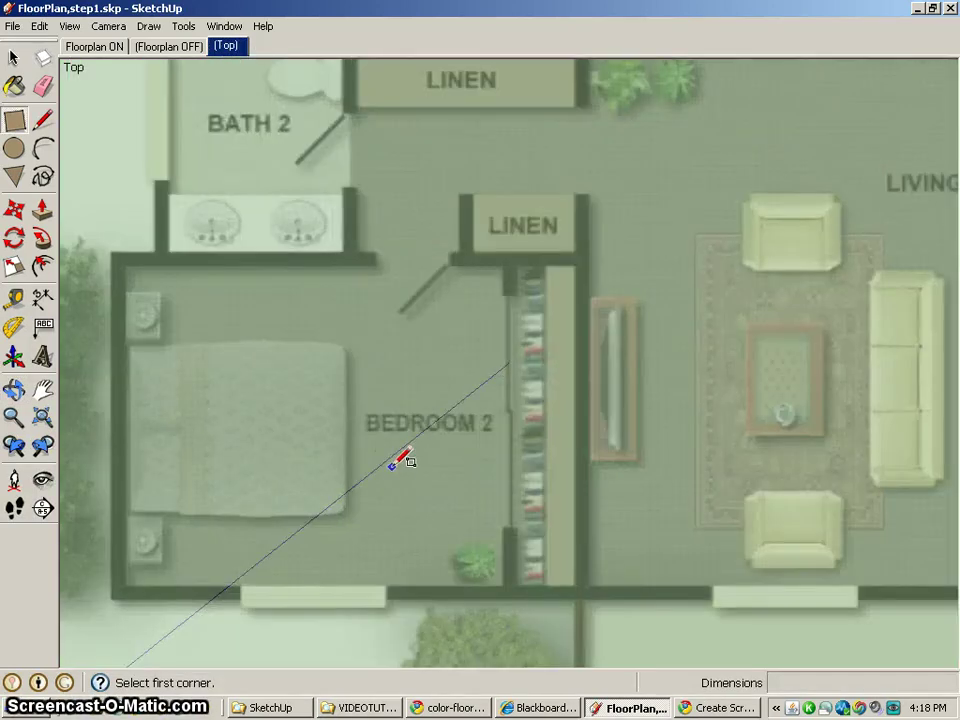
middle_click_drag(400, 460, 547, 636, "shift")
key("r")
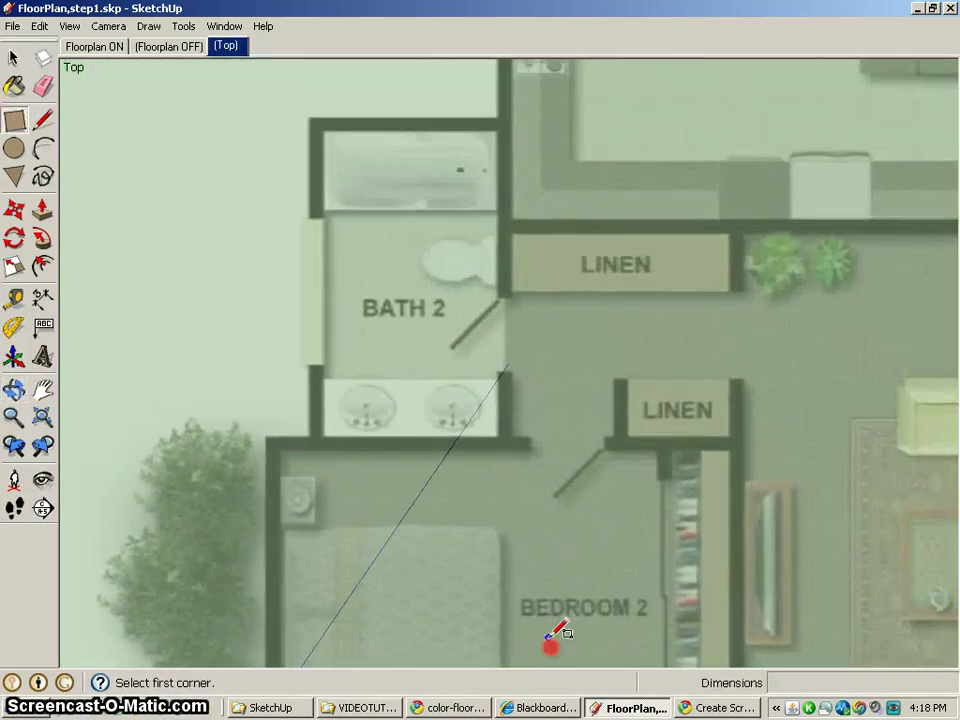
left_click(310, 119)
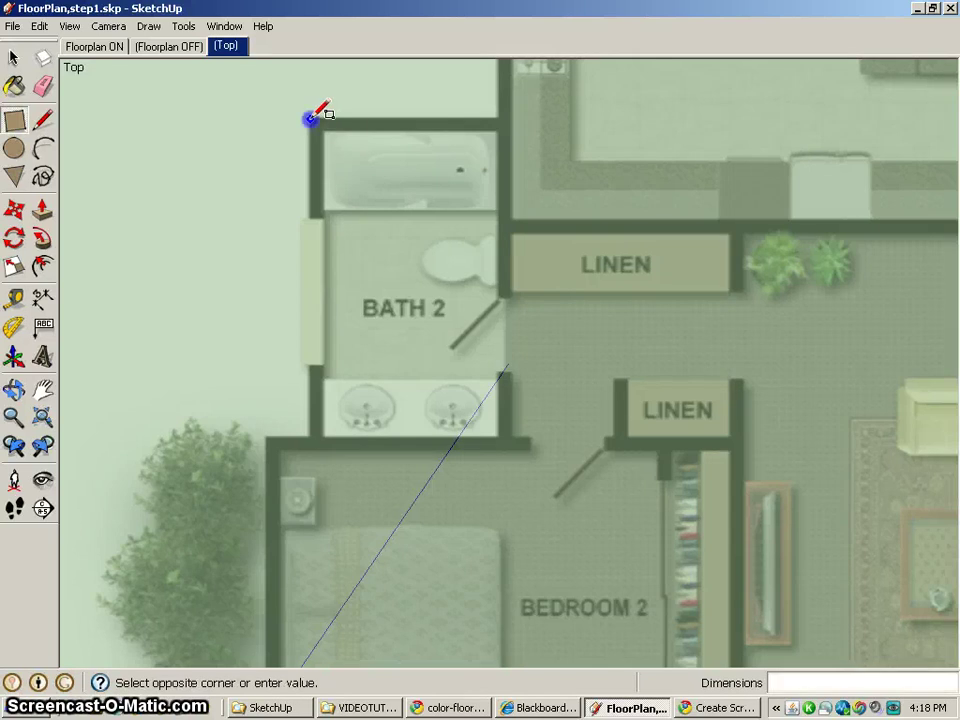
left_click(322, 443)
Step: Trace the wall along the top of Bath 2 as a rectangle
left_click(311, 118)
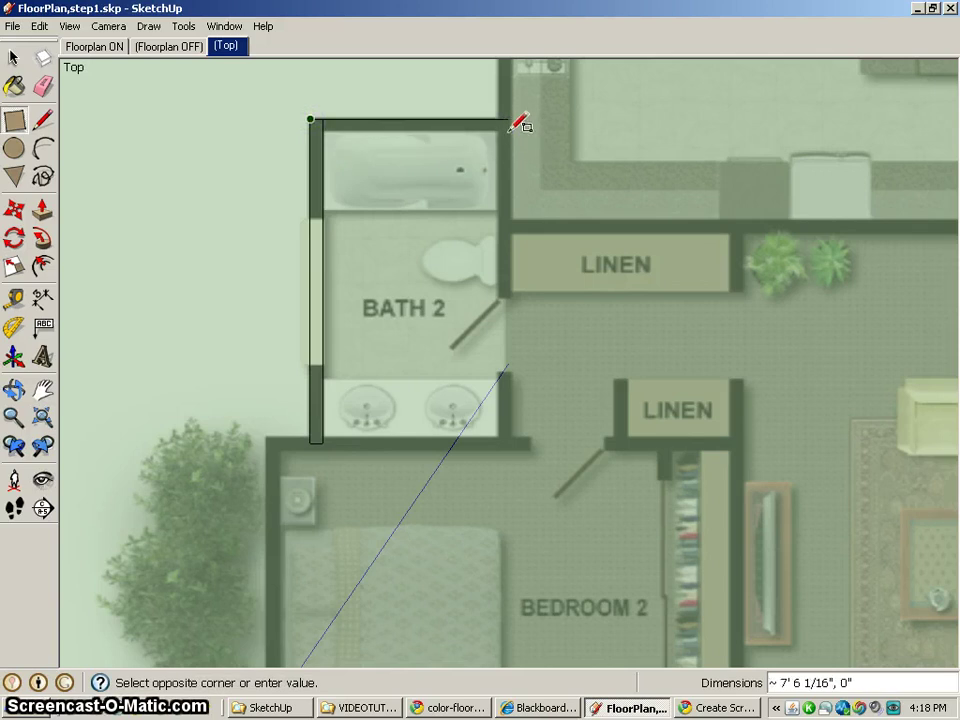
scroll(518, 122, "up", 2)
scroll(519, 117, "up", 1)
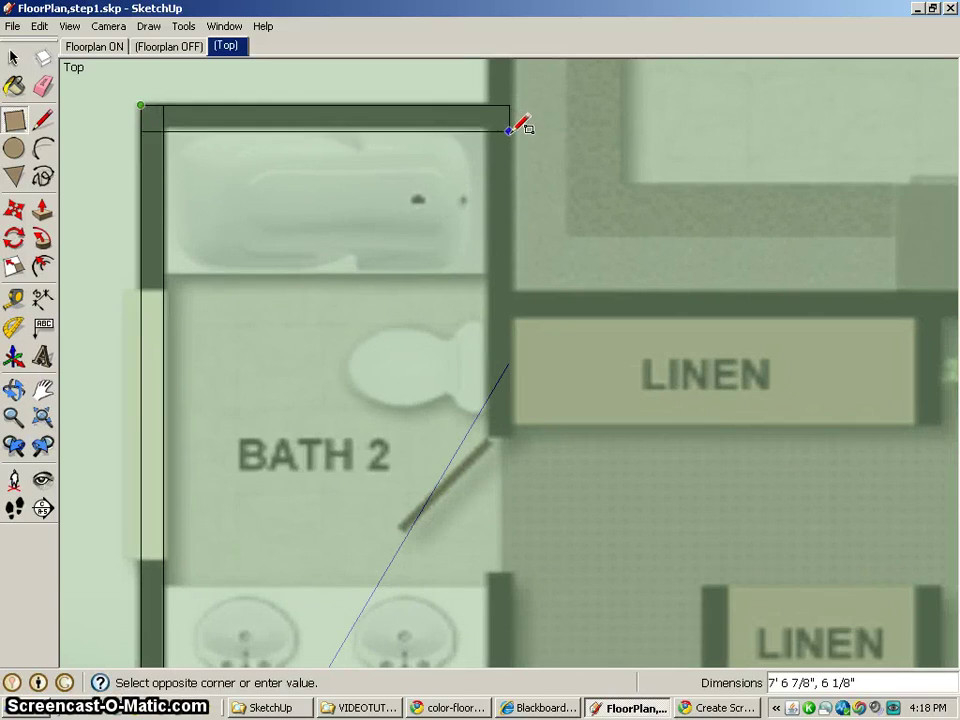
scroll(522, 120, "up", 1)
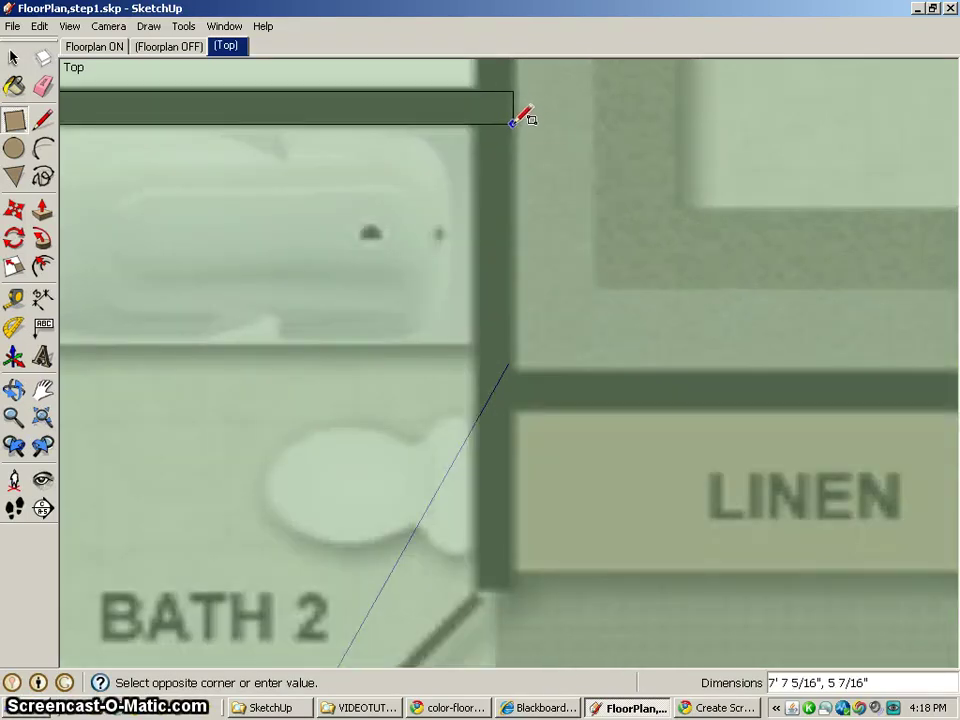
left_click(510, 125)
middle_click_drag(513, 128, 540, 214, "shift")
scroll(548, 345, "down", 2)
middle_click_drag(566, 268, 500, 311, "shift")
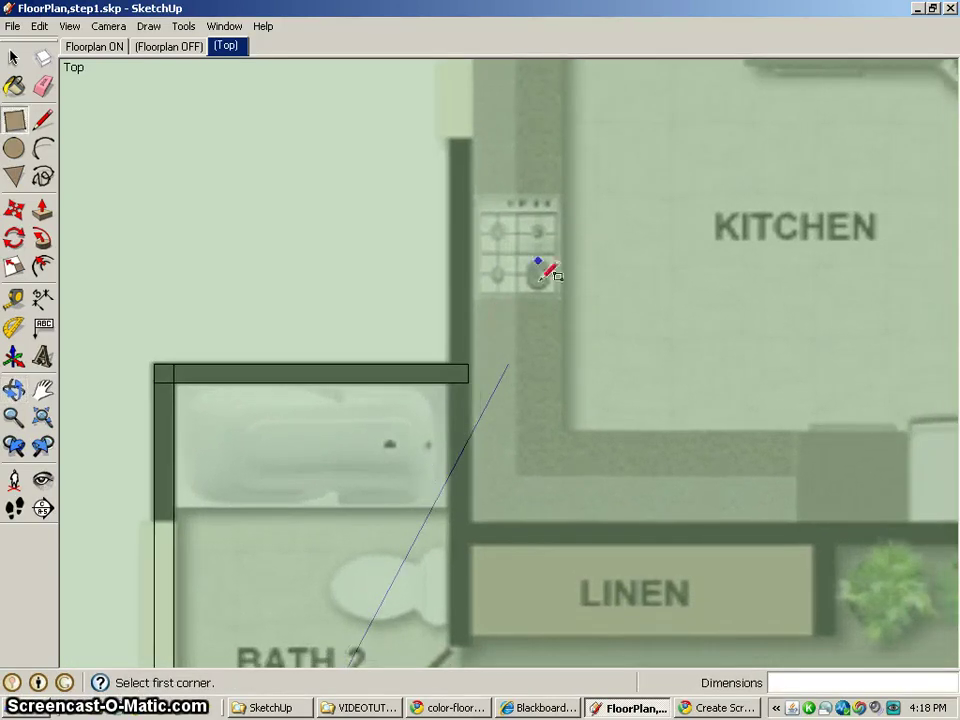
Step: Trace the long wall beside the kitchen as a rectangle
left_click(470, 645)
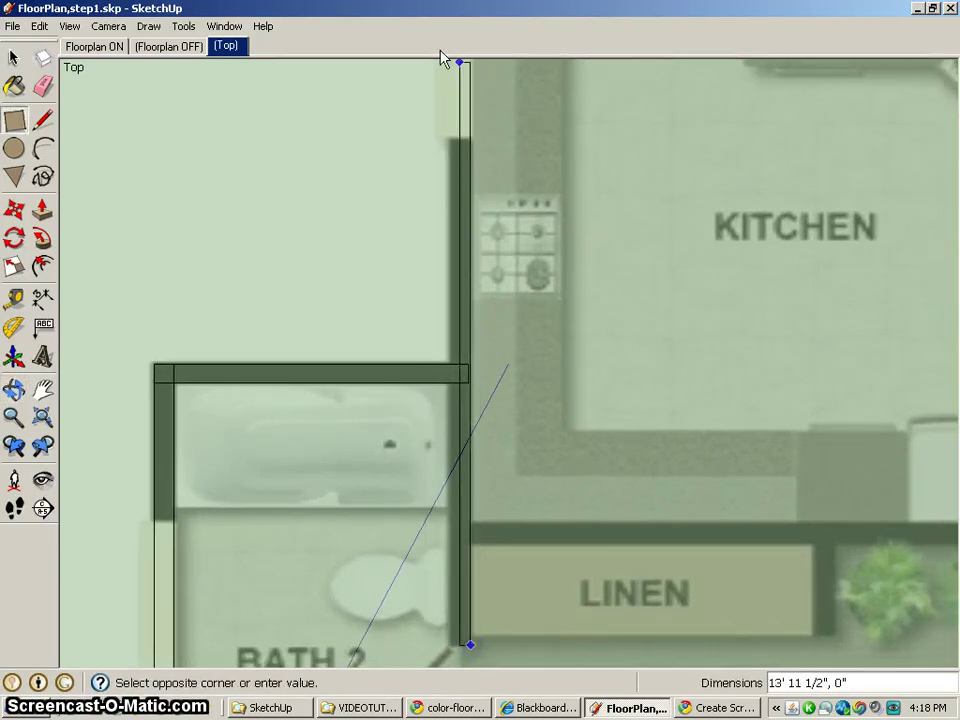
scroll(455, 65, "up", 2)
middle_click_drag(471, 118, 411, 591, "shift")
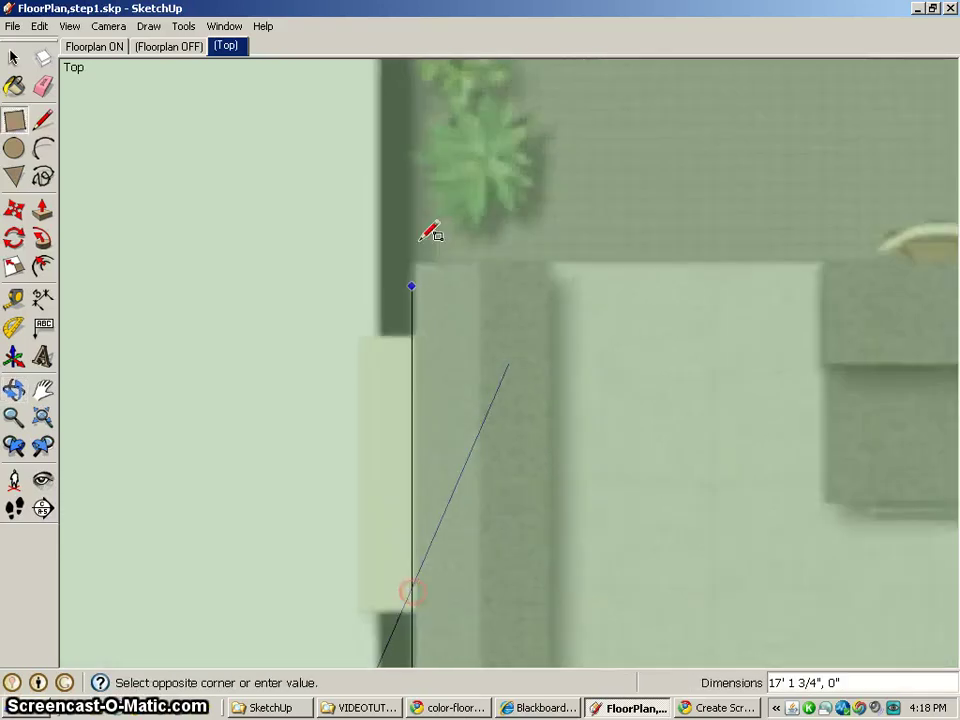
middle_click_drag(432, 198, 369, 531, "shift")
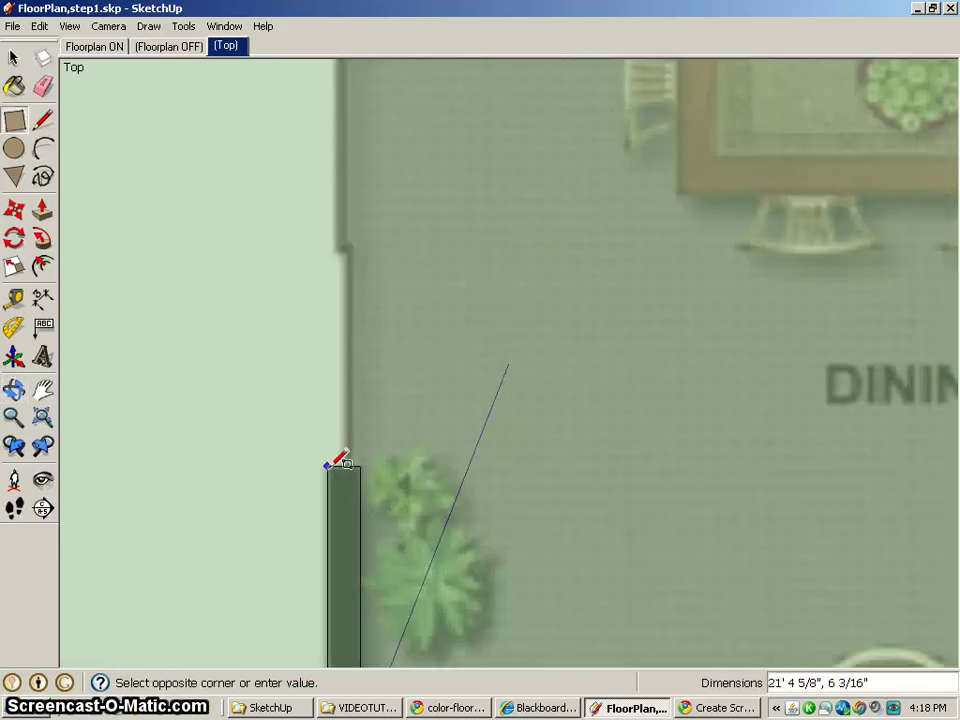
left_click(332, 467)
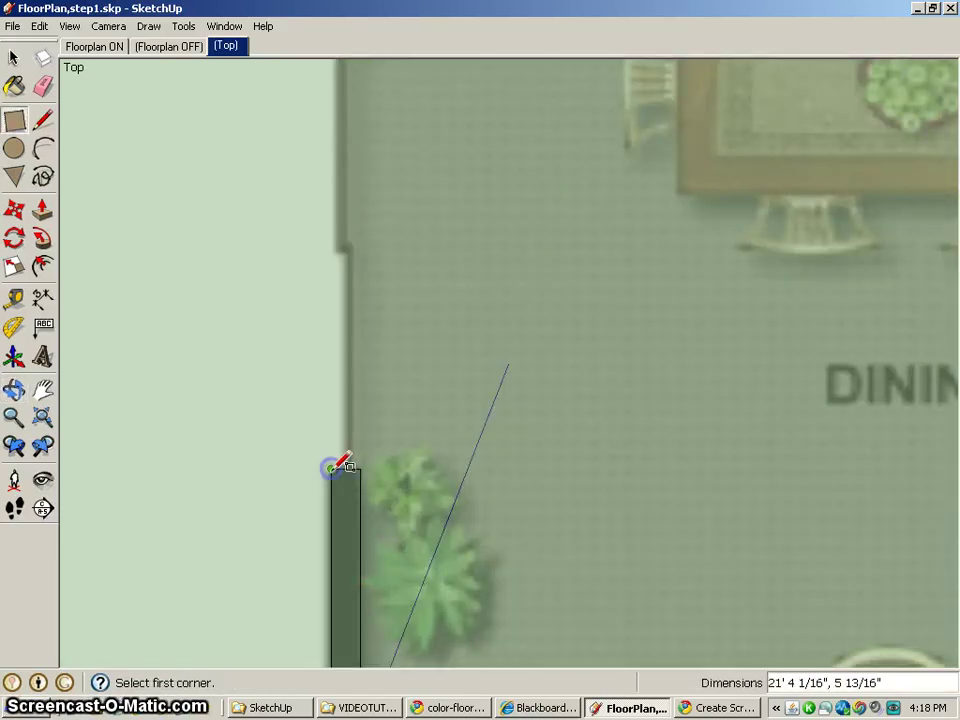
Step: Trace the dining room wall from its lower corner up to its top end
middle_click_drag(510, 566, 463, 122, "shift")
scroll(487, 370, "down", 2)
scroll(487, 370, "down", 3)
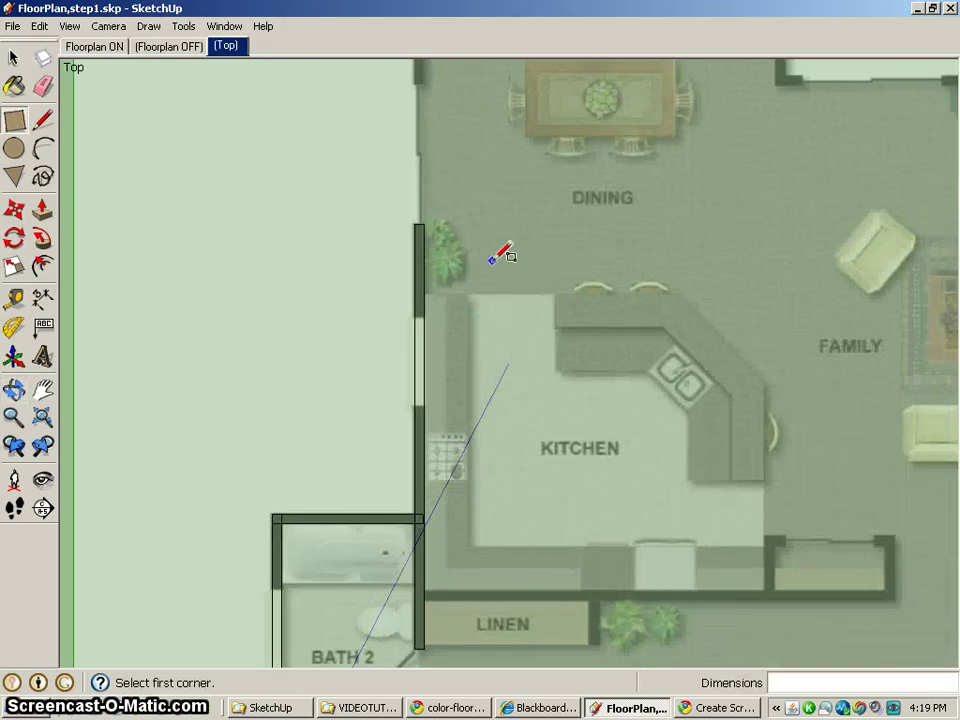
middle_click_drag(499, 253, 472, 478, "shift")
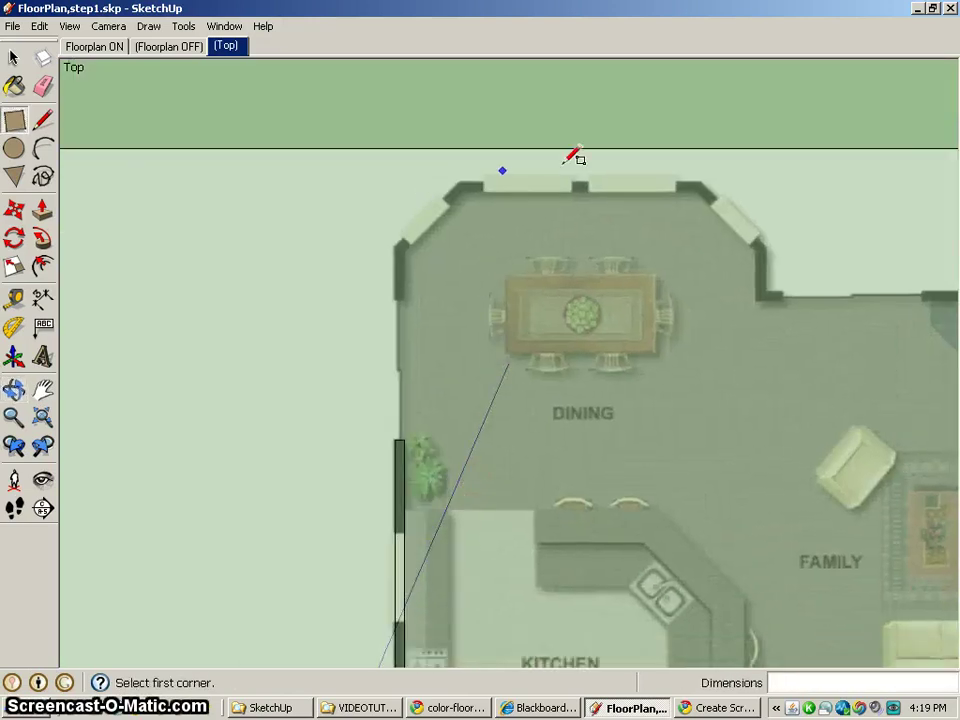
middle_click_drag(459, 525, 414, 285, "shift")
scroll(424, 399, "up", 5)
middle_click_drag(448, 441, 405, 540, "shift")
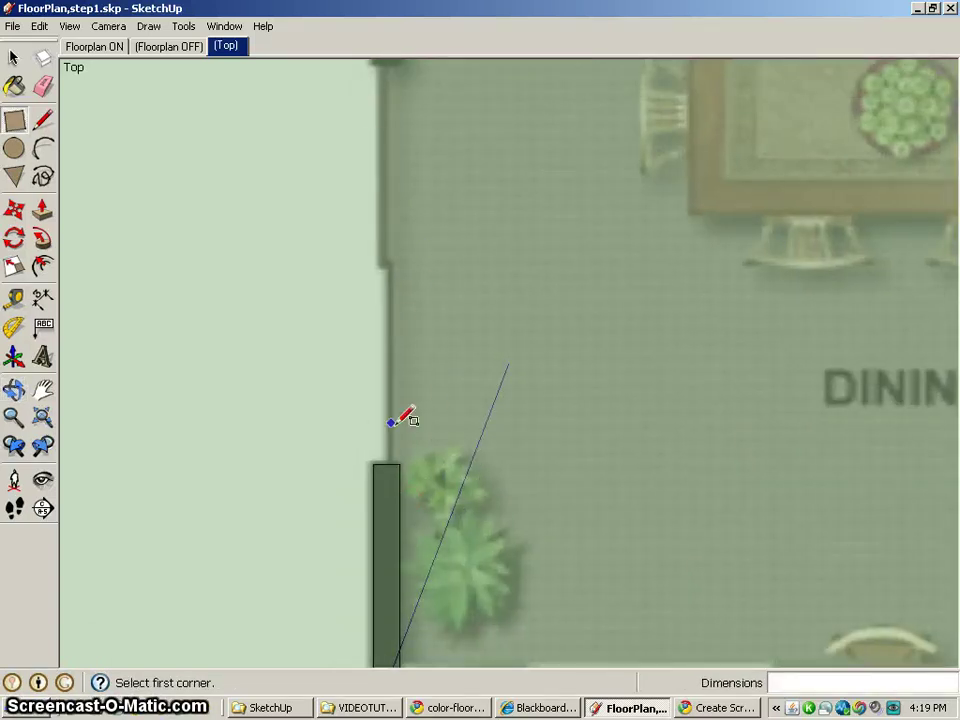
middle_click_drag(426, 377, 392, 441, "shift")
scroll(392, 457, "down", 5)
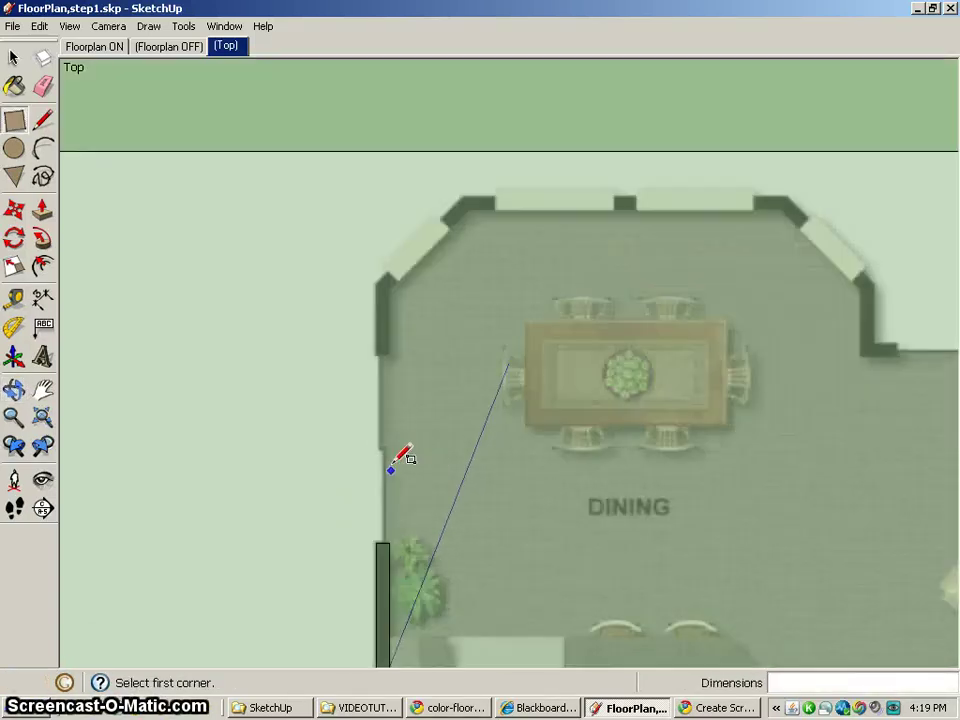
middle_click_drag(446, 536, 369, 285, "shift")
middle_click_drag(356, 409, 347, 424, "shift")
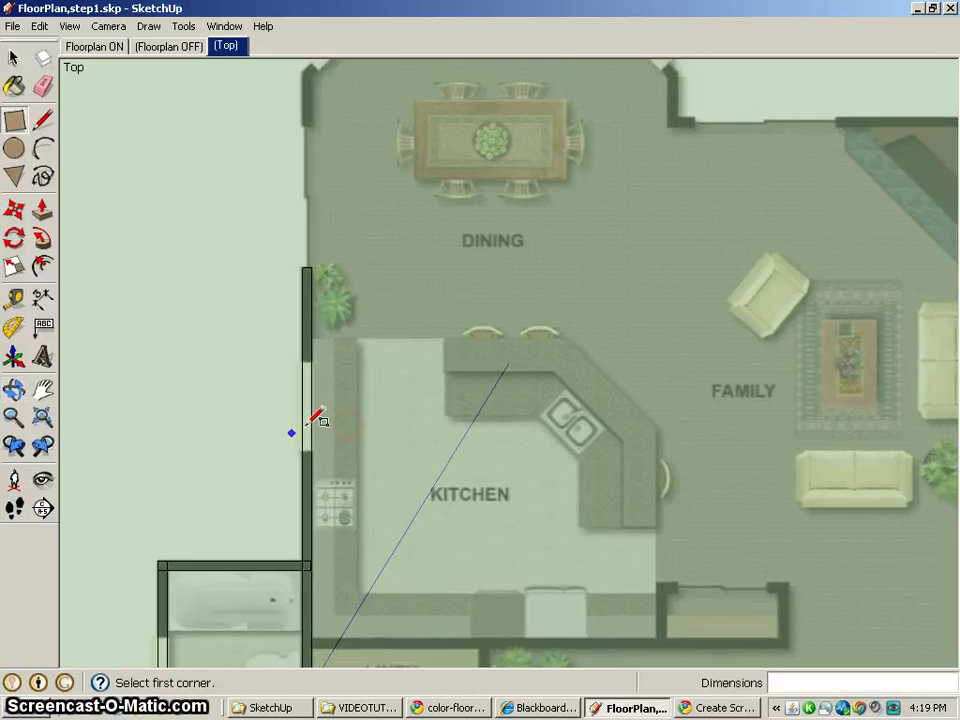
left_click(312, 266)
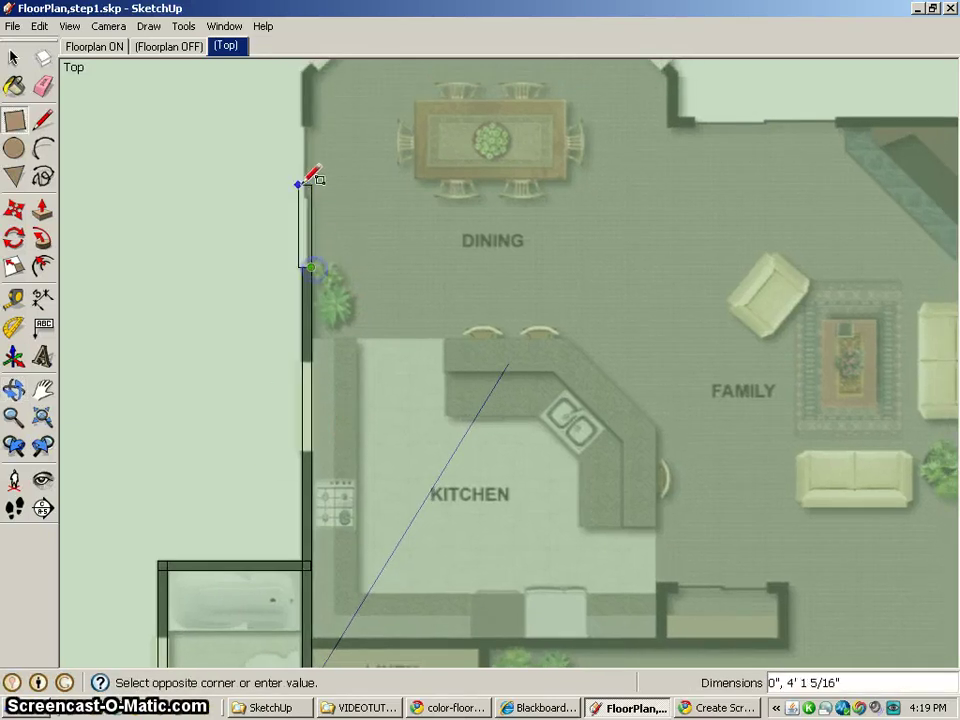
scroll(308, 264, "up", 4)
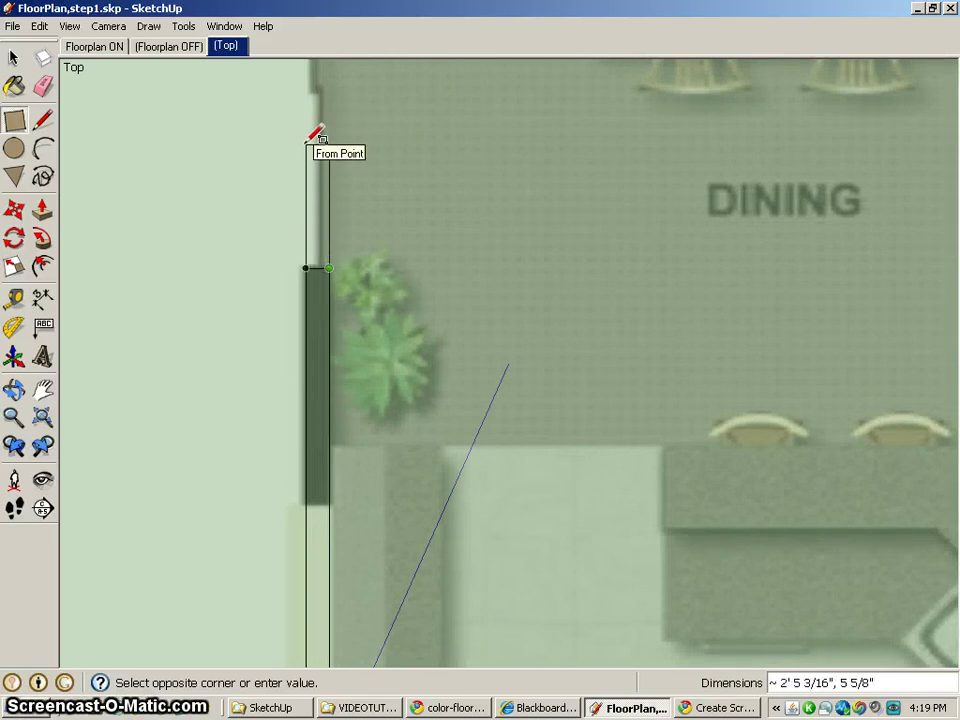
middle_click_drag(306, 144, 285, 455, "shift")
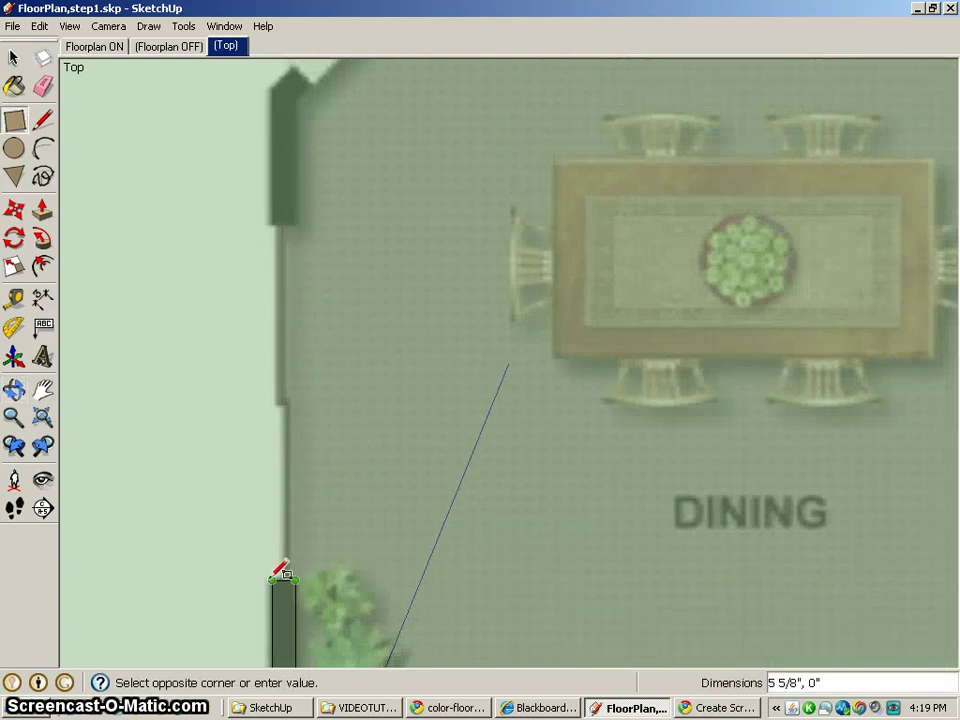
left_click(255, 88)
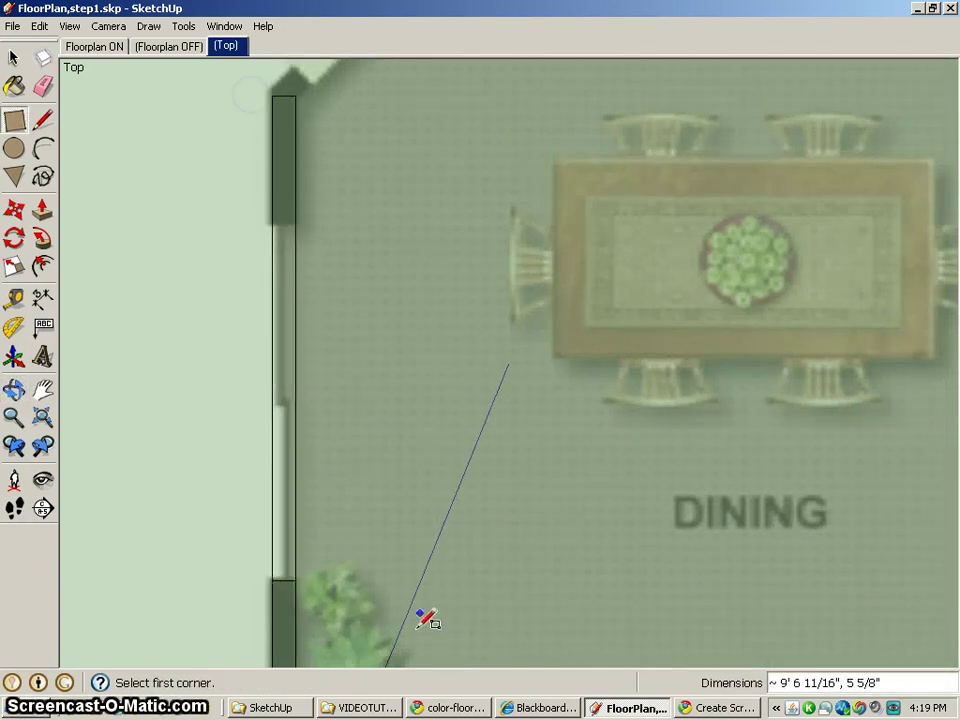
Step: Pan the plan from the dining area over to Bath 2, the linen closet and Bedroom 2
middle_click_drag(414, 628, 400, 430, "shift")
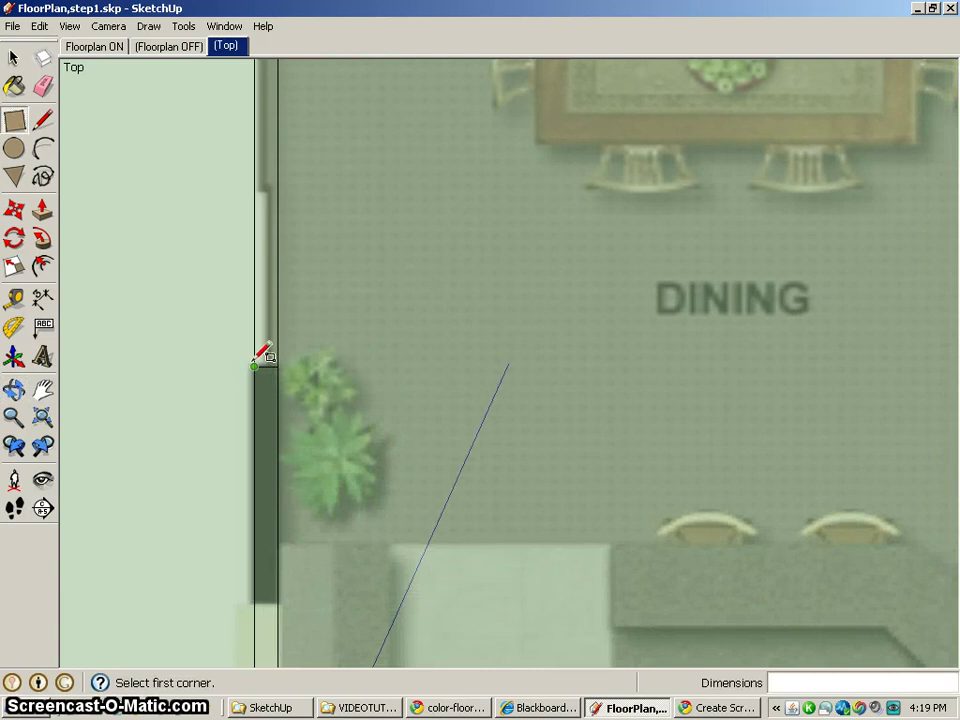
middle_click_drag(364, 497, 399, 249, "shift")
middle_click_drag(399, 516, 399, 291, "shift")
middle_click_drag(358, 460, 368, 364, "shift")
middle_click_drag(298, 627, 391, 330, "shift")
middle_click_drag(377, 401, 540, 264, "shift")
middle_click_drag(268, 461, 266, 229, "shift")
middle_click_drag(360, 440, 339, 371, "shift")
Step: Trace the wall between the sinks and Bedroom 2 and the wall under the linen closet
middle_click_drag(227, 461, 244, 326, "shift")
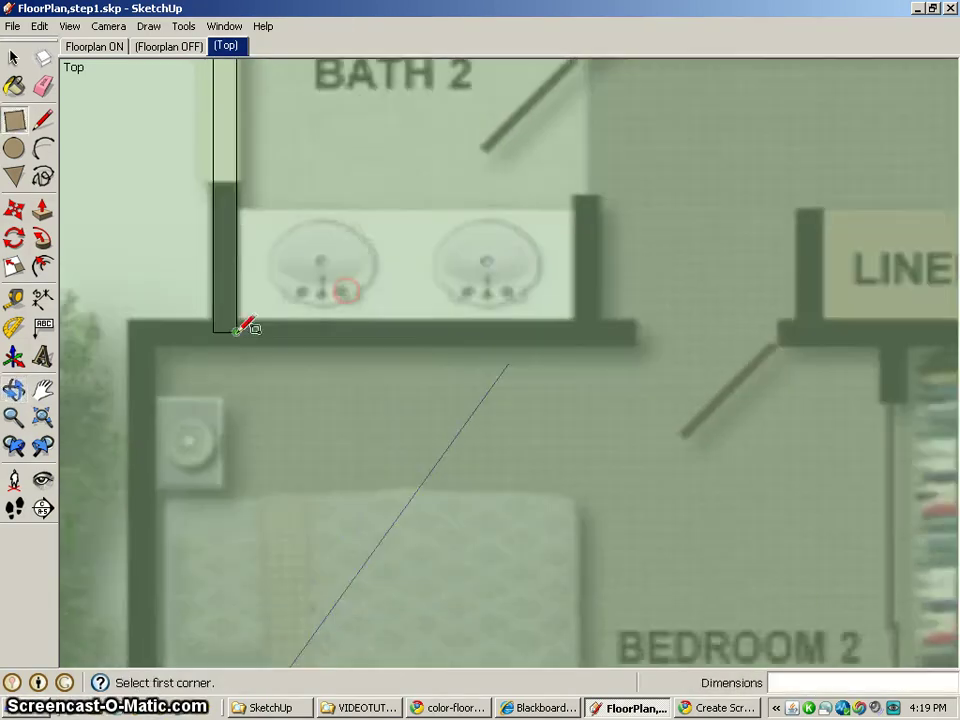
left_click(129, 322)
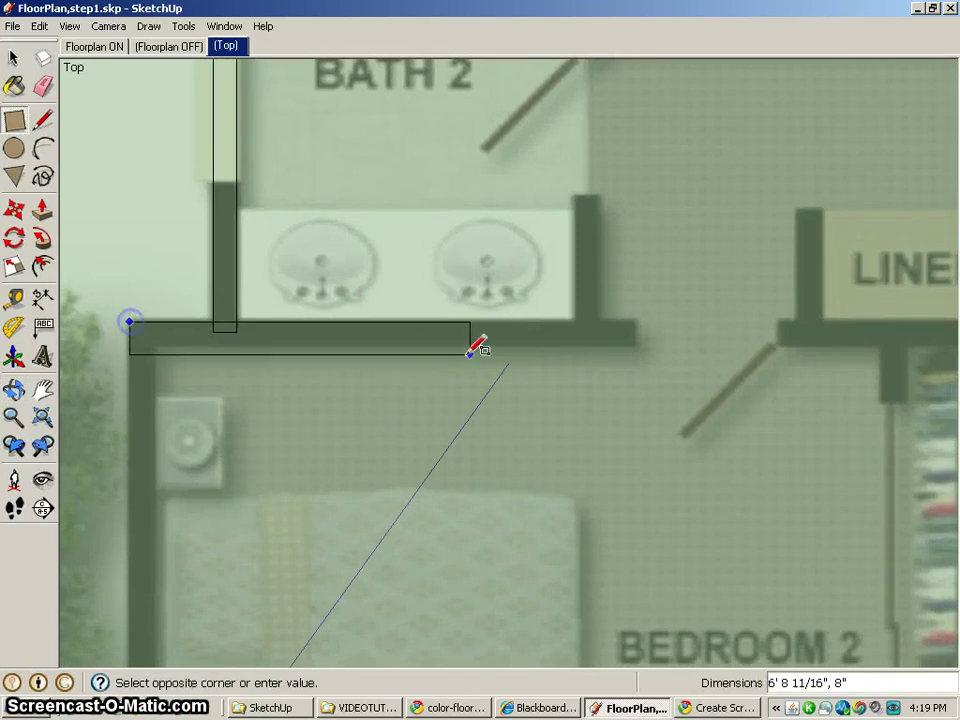
left_click(636, 344)
middle_click_drag(616, 332, 394, 373, "shift")
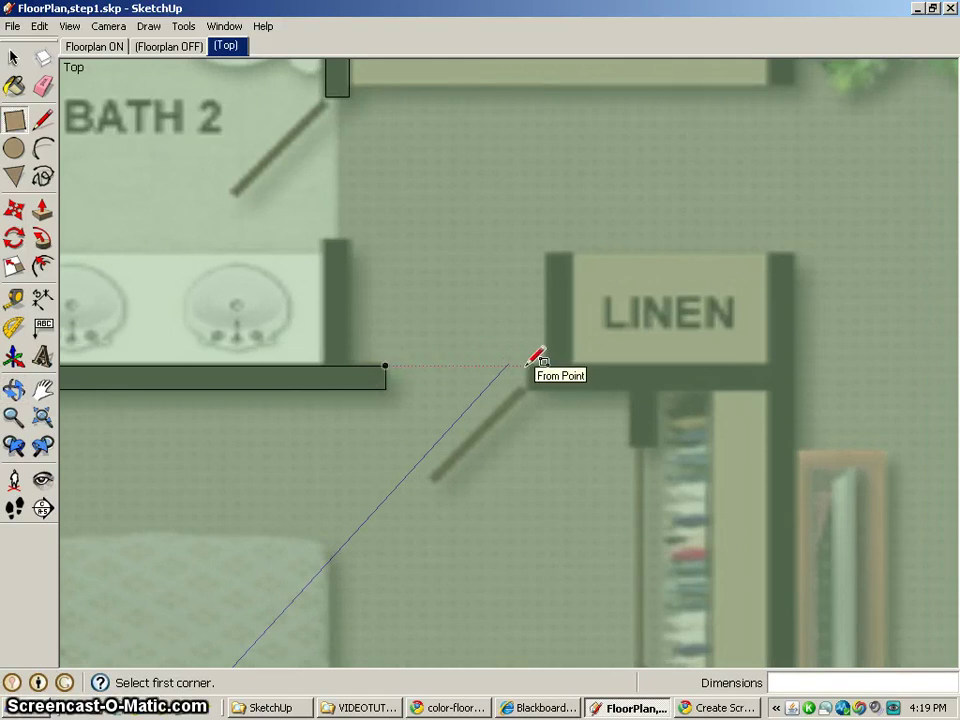
left_click(526, 366)
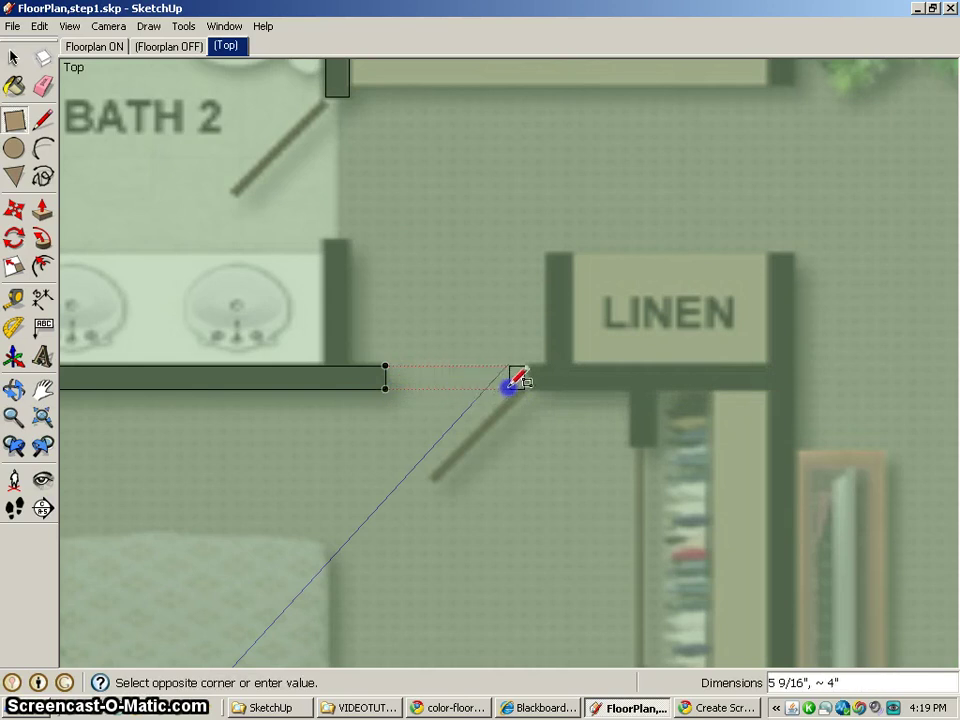
left_click(784, 386)
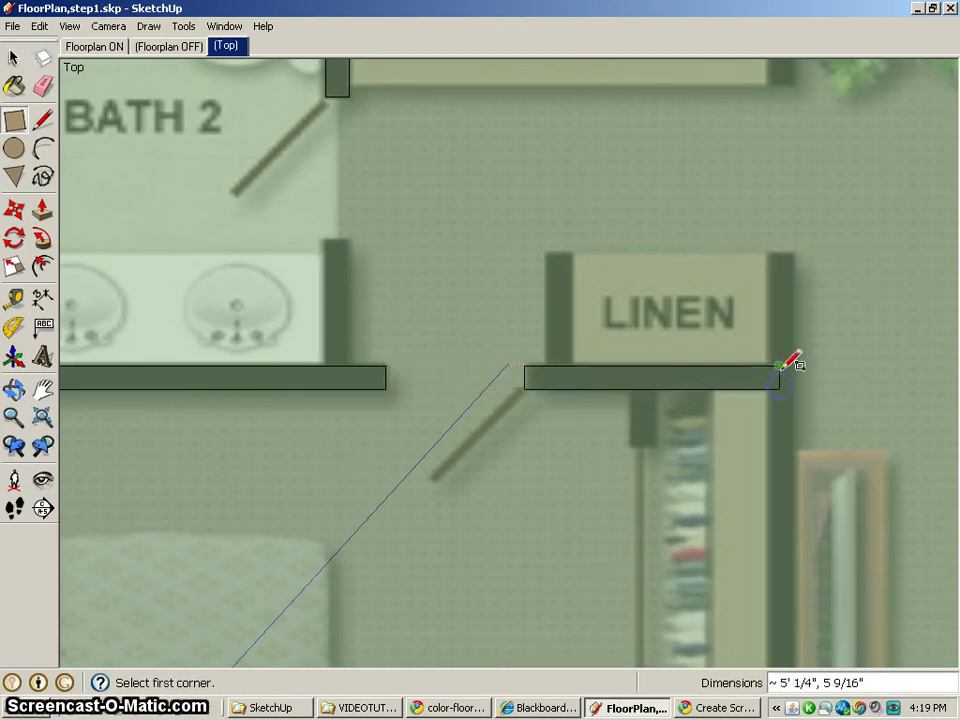
Step: Trace the wall down the linen closet's right side and its continuation to Bedroom 2's lower wall
middle_click_drag(803, 410, 630, 398, "shift")
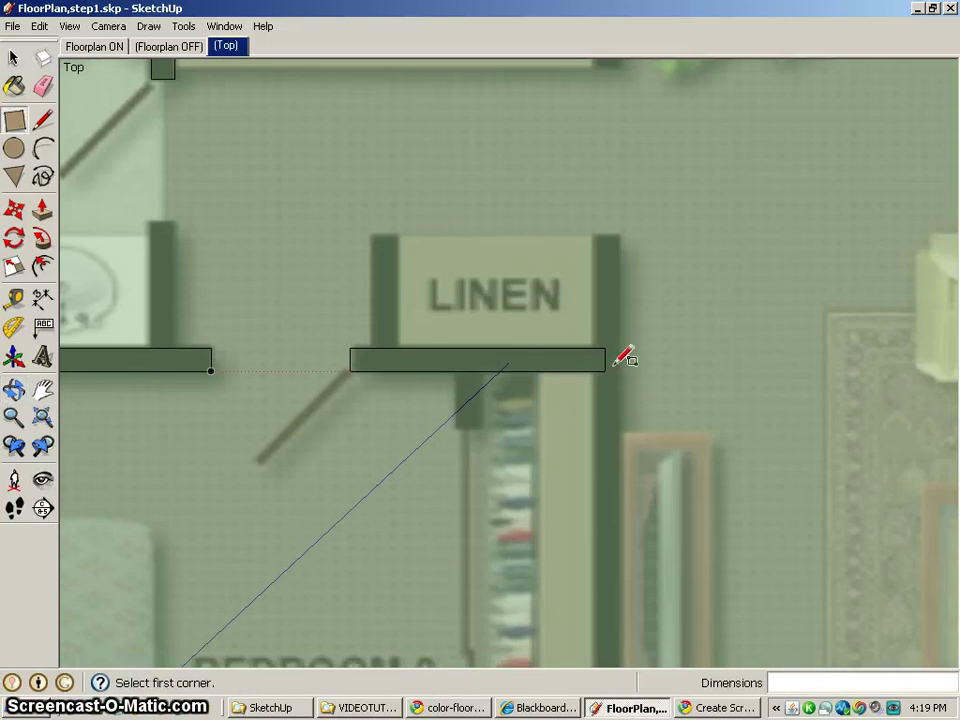
left_click(619, 235)
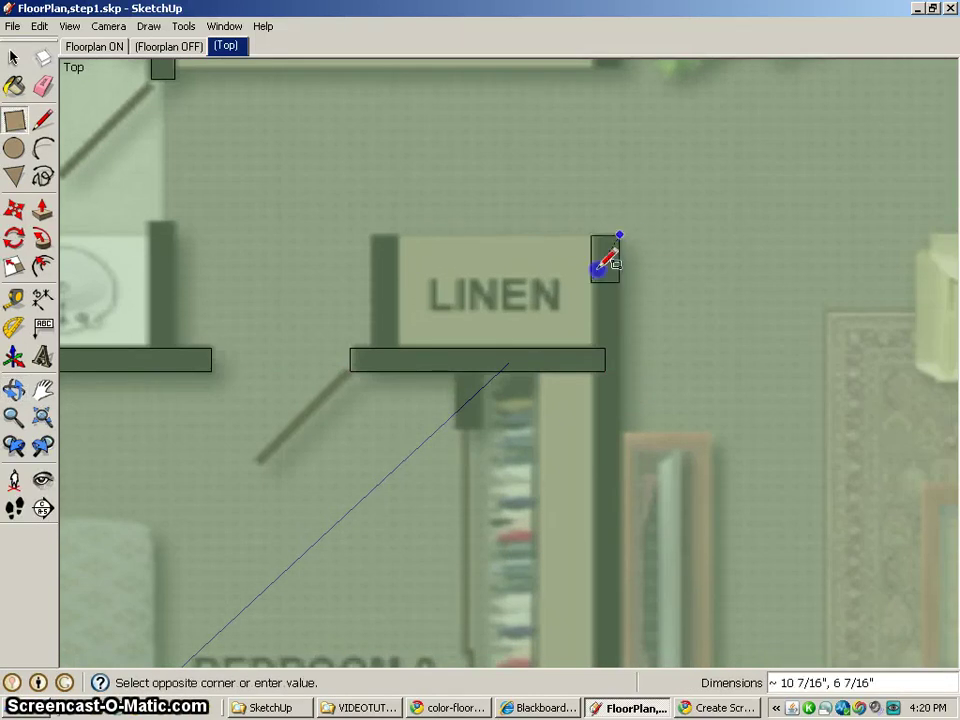
left_click(593, 622)
middle_click_drag(688, 600, 659, 111, "shift")
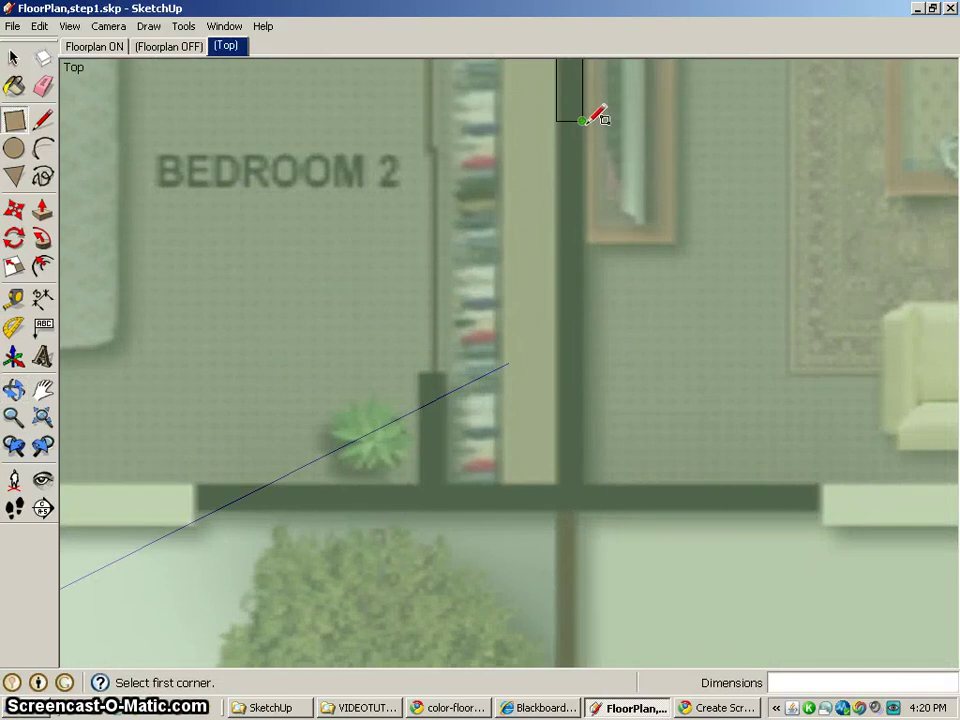
left_click(582, 120)
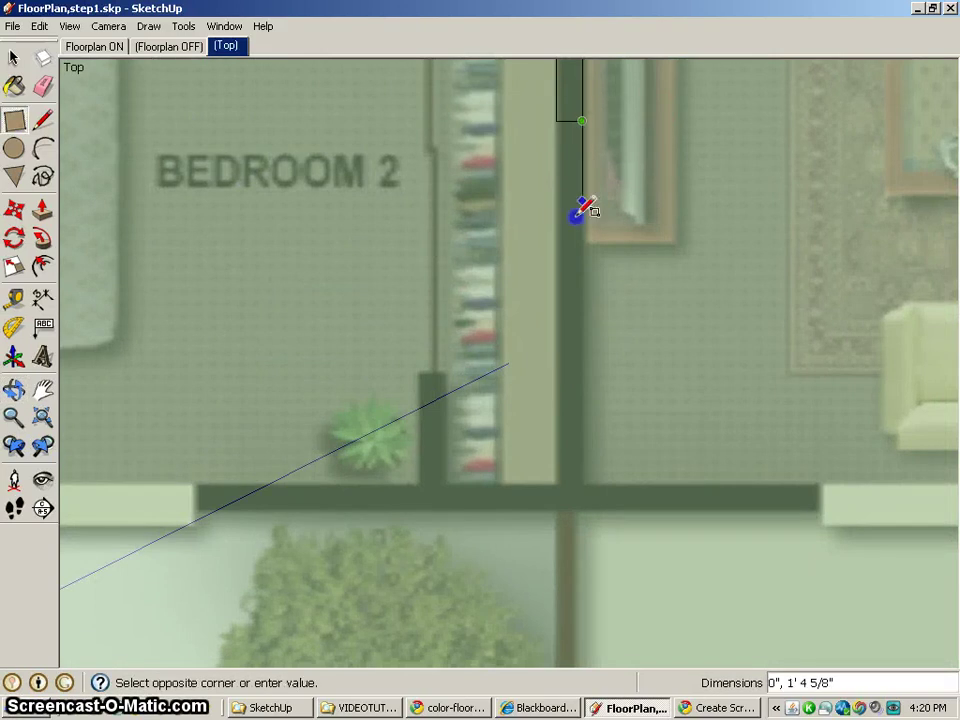
left_click(558, 499)
Step: Trace Bedroom 2's left wall from its top corner to the lower corner
middle_click_drag(435, 476, 955, 525, "shift")
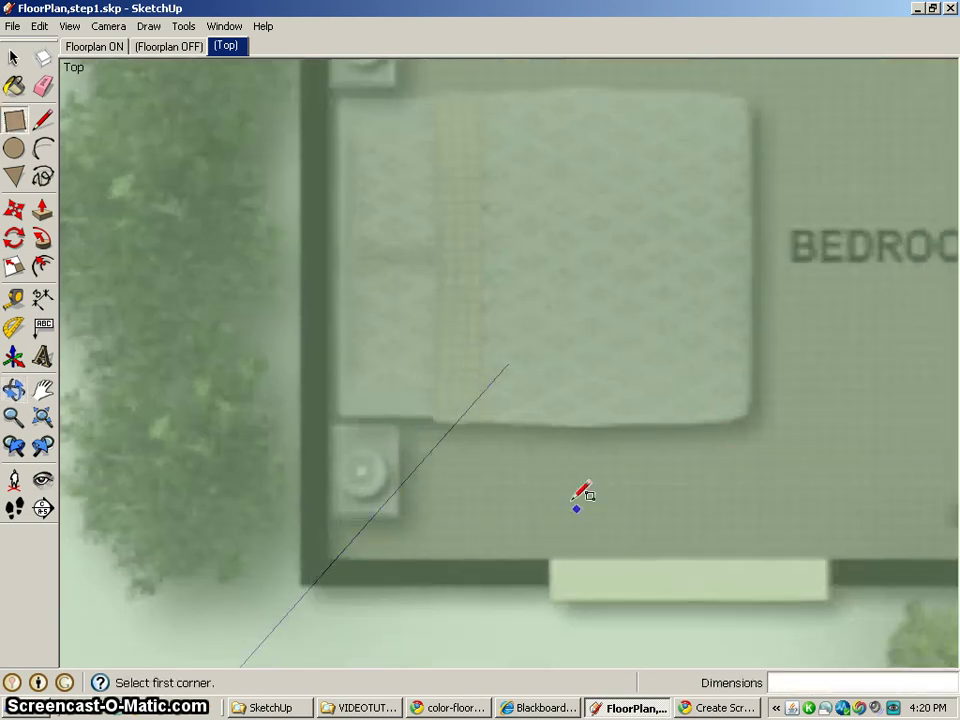
middle_click_drag(557, 371, 570, 282, "shift")
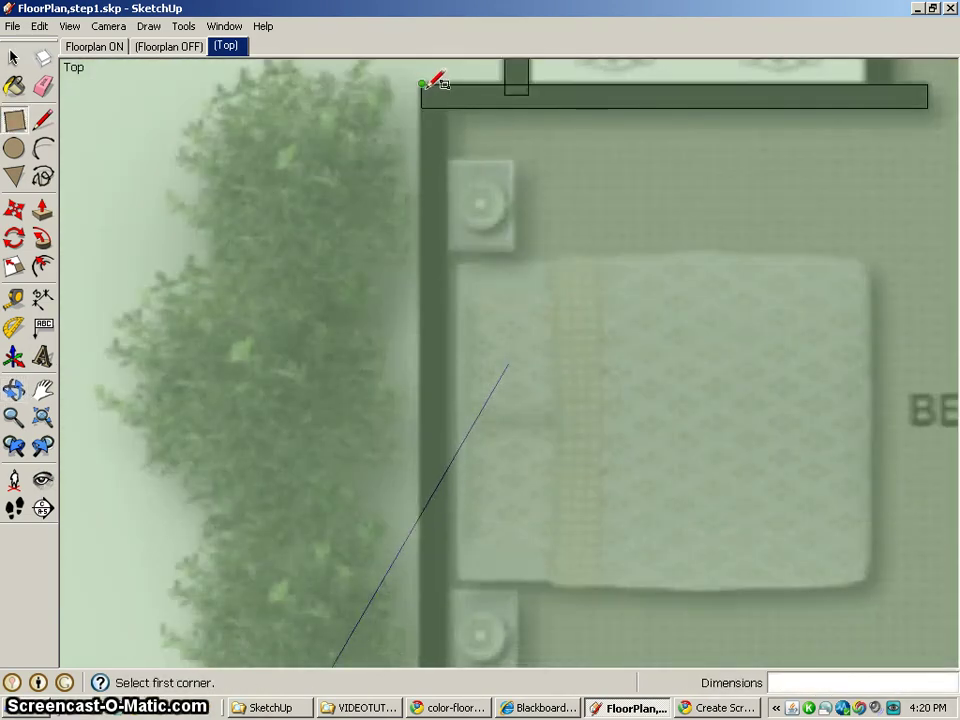
left_click(422, 84)
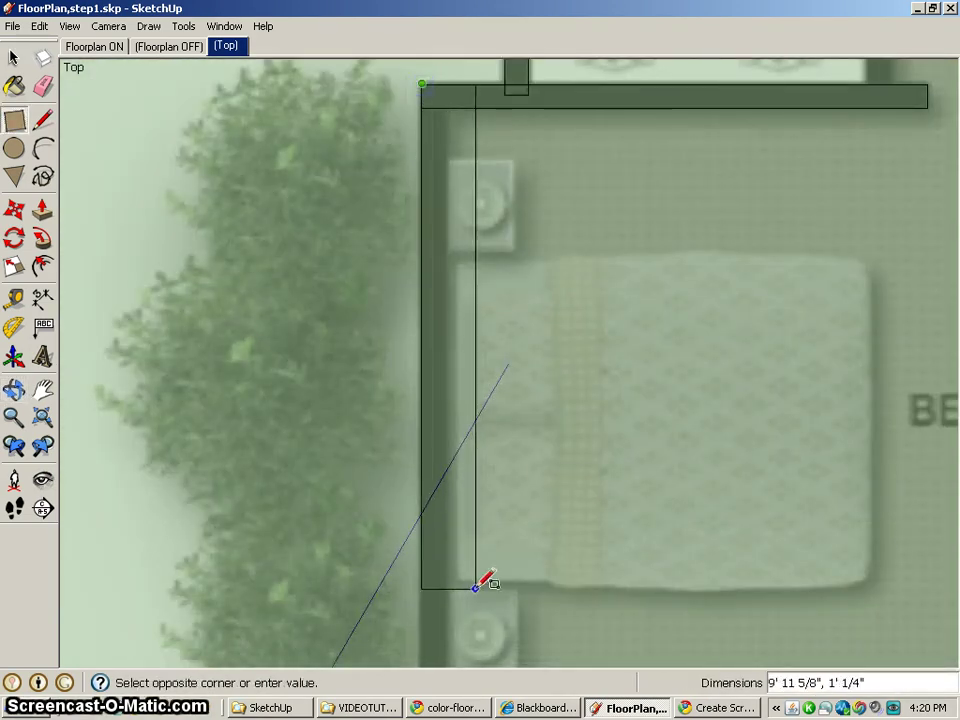
middle_click_drag(476, 586, 471, 238, "shift")
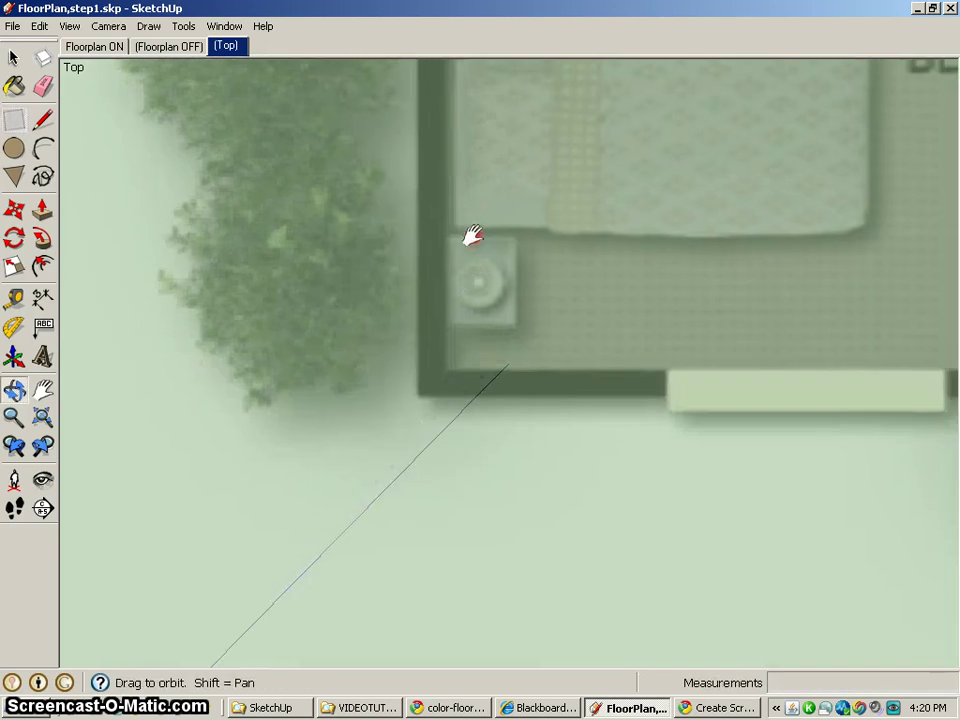
left_click(446, 393)
Step: Trace the long bedroom bottom wall out to the porch corner
left_click(421, 395)
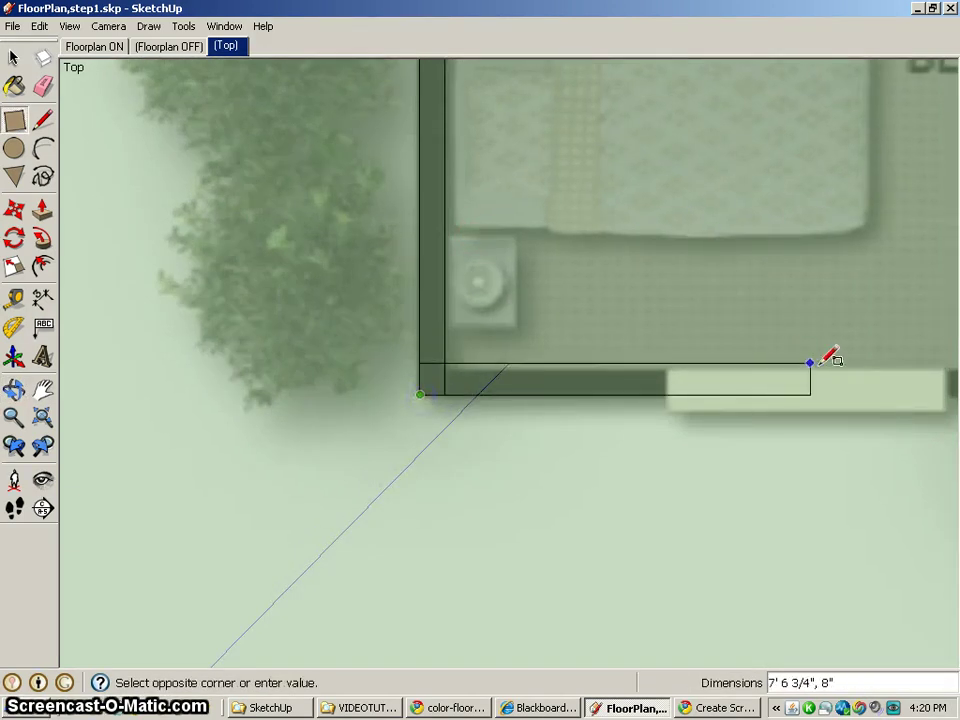
middle_click_drag(864, 375, 652, 395, "shift")
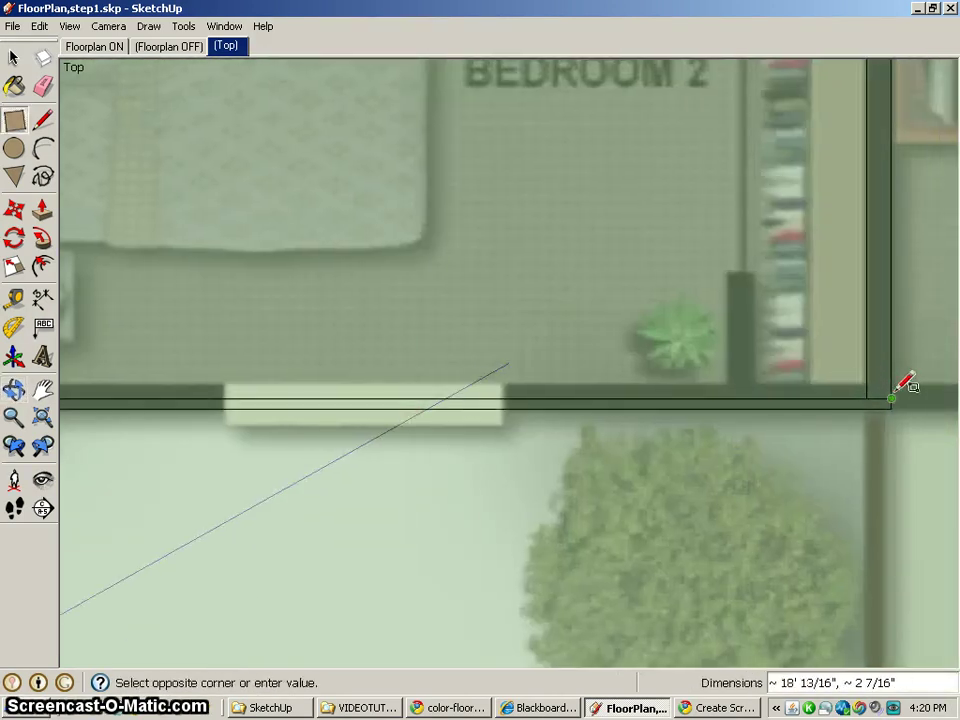
middle_click_drag(921, 385, 428, 376, "shift")
middle_click_drag(740, 373, 182, 347, "shift")
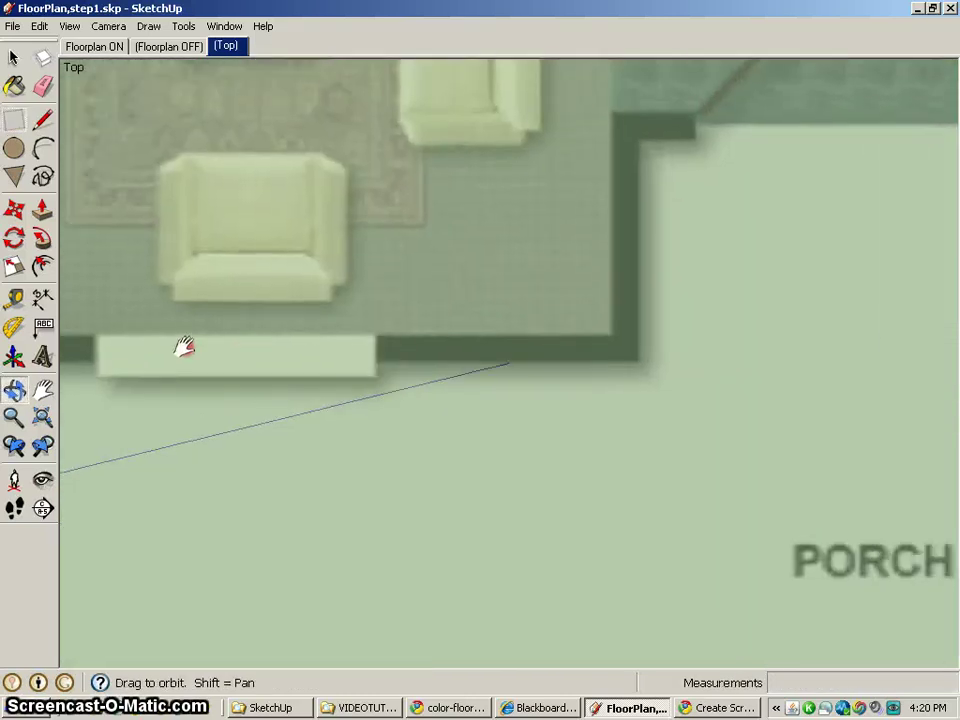
left_click(638, 337)
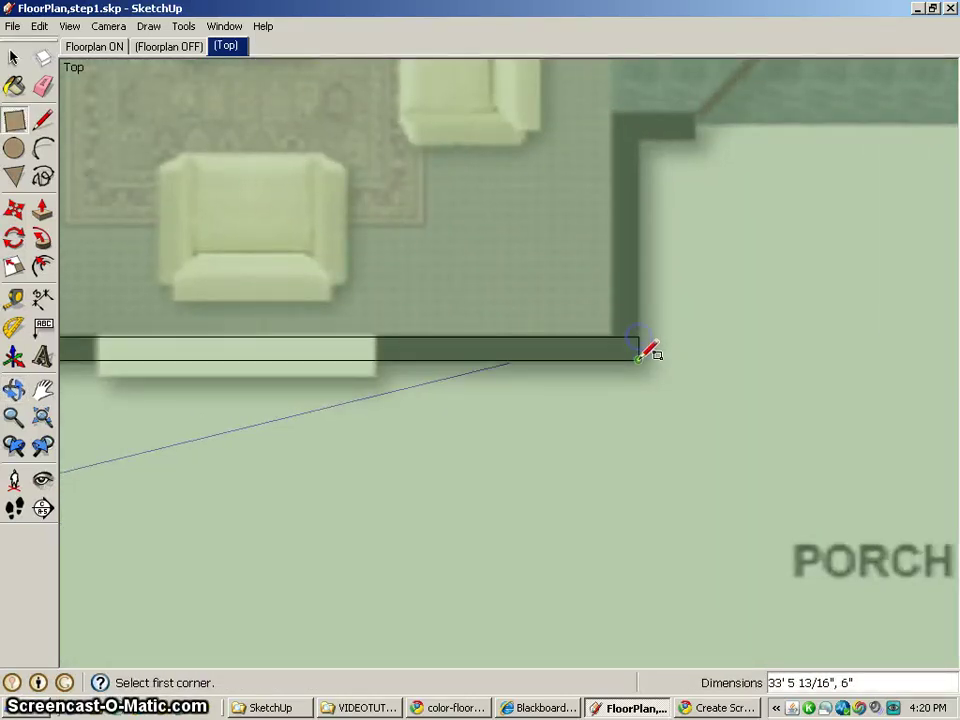
Step: Trace the vertical wall beside the porch and the short wall piece above its corner
left_click(638, 359)
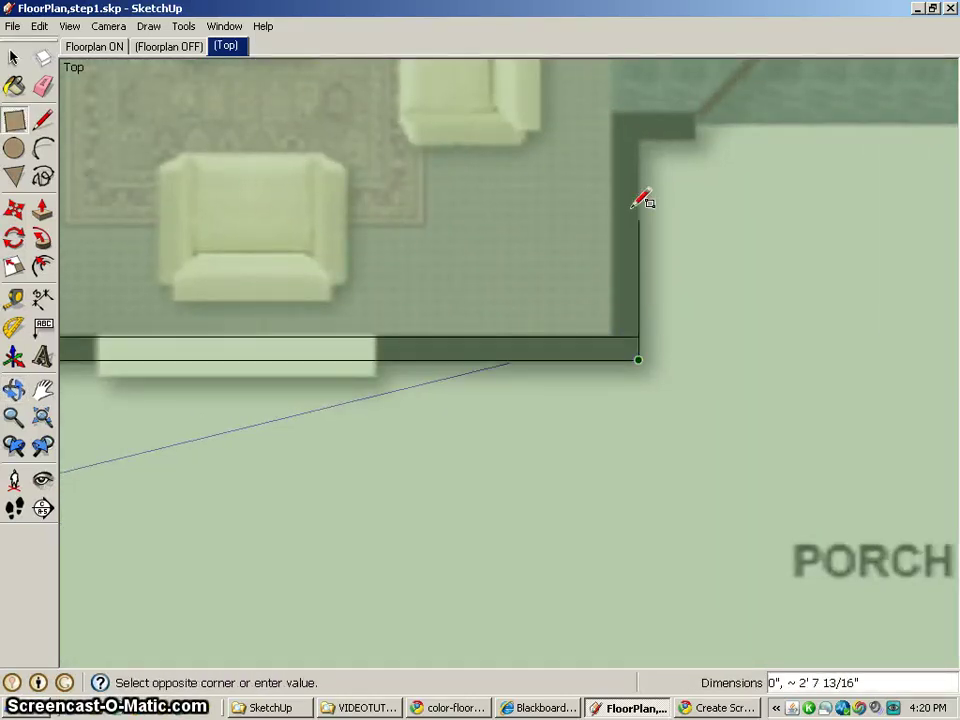
left_click(615, 113)
left_click(613, 113)
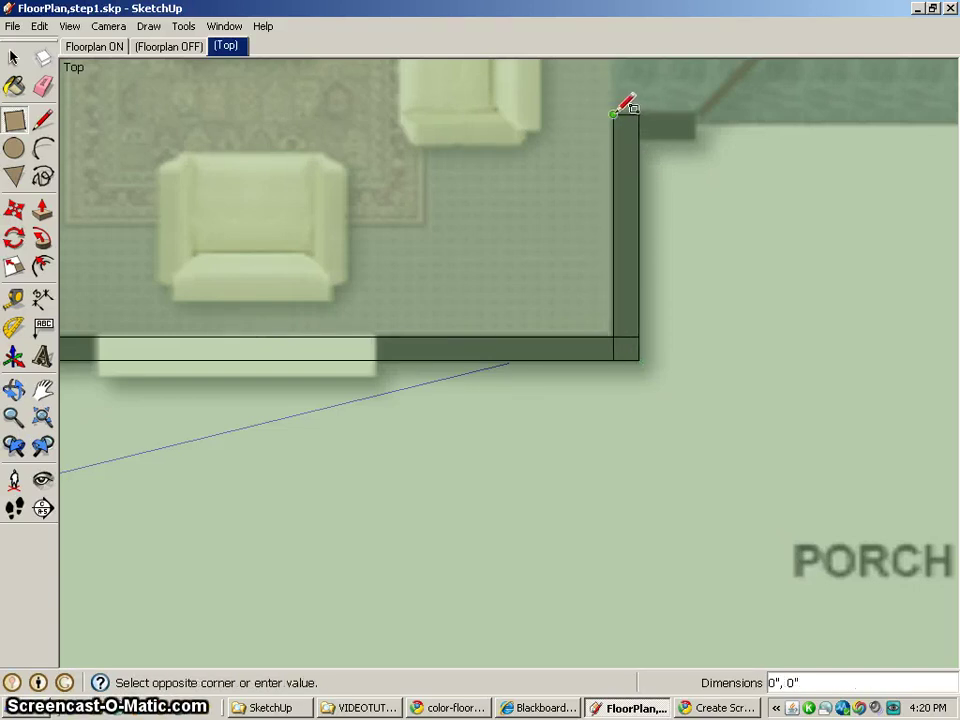
left_click(695, 137)
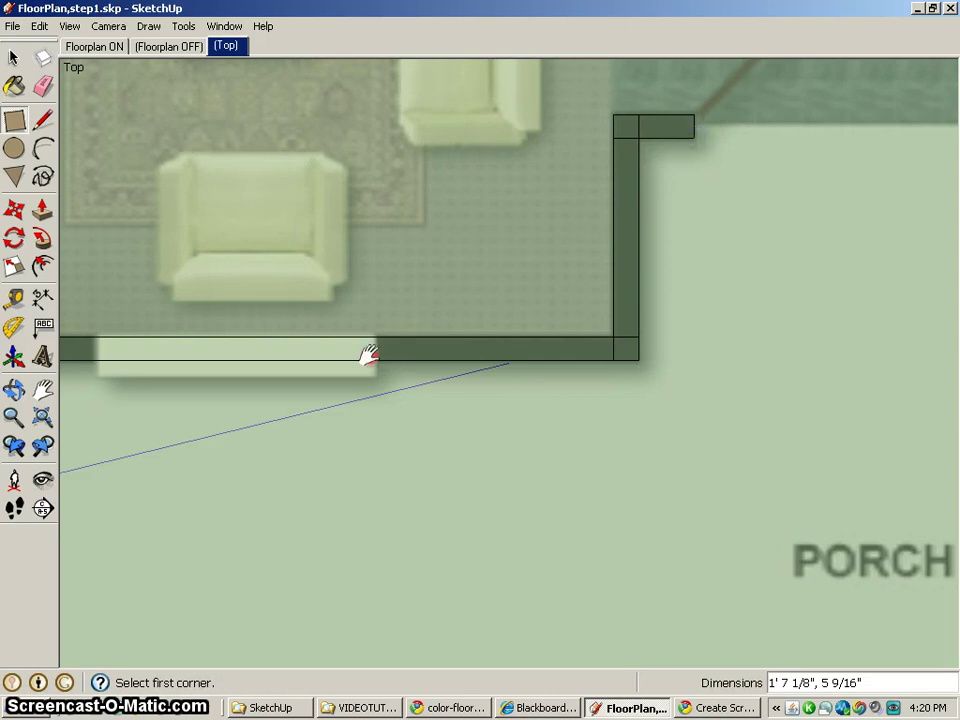
Step: Trace the bookshelf wall from below the linen closet down to the bedroom wall
scroll(645, 411, "down", 3)
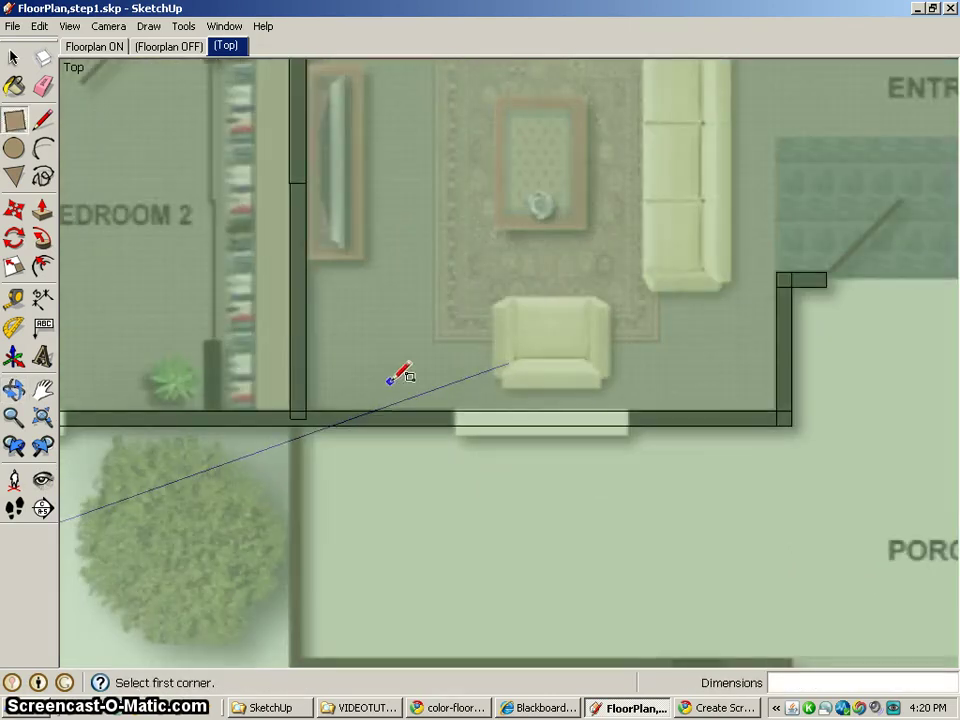
middle_click_drag(390, 380, 546, 428, "shift")
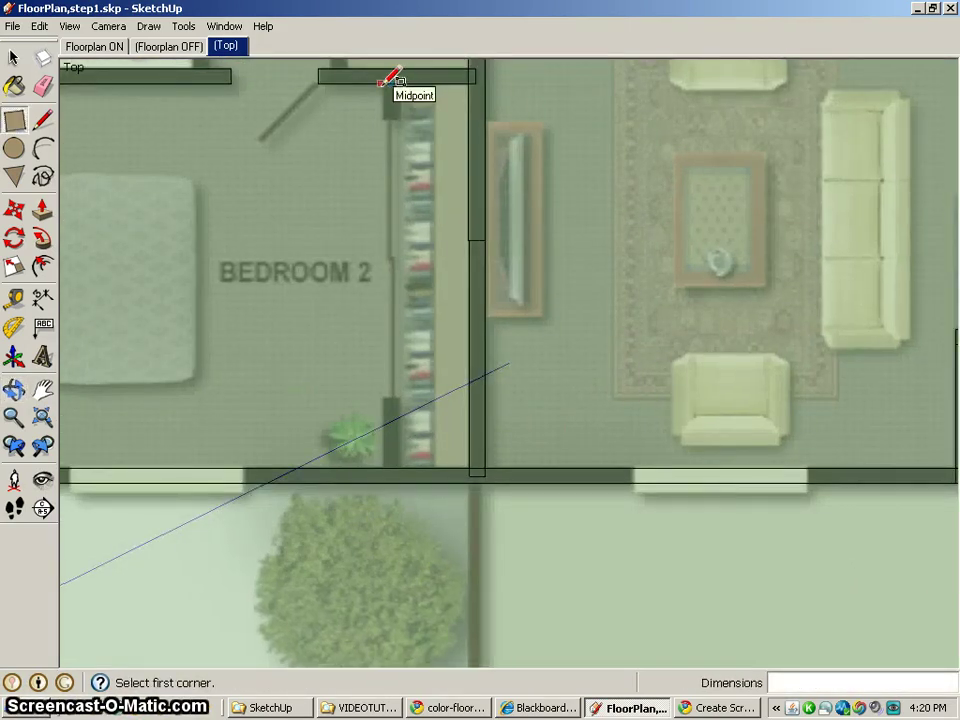
scroll(404, 100, "up", 3)
middle_click_drag(414, 120, 422, 340, "shift")
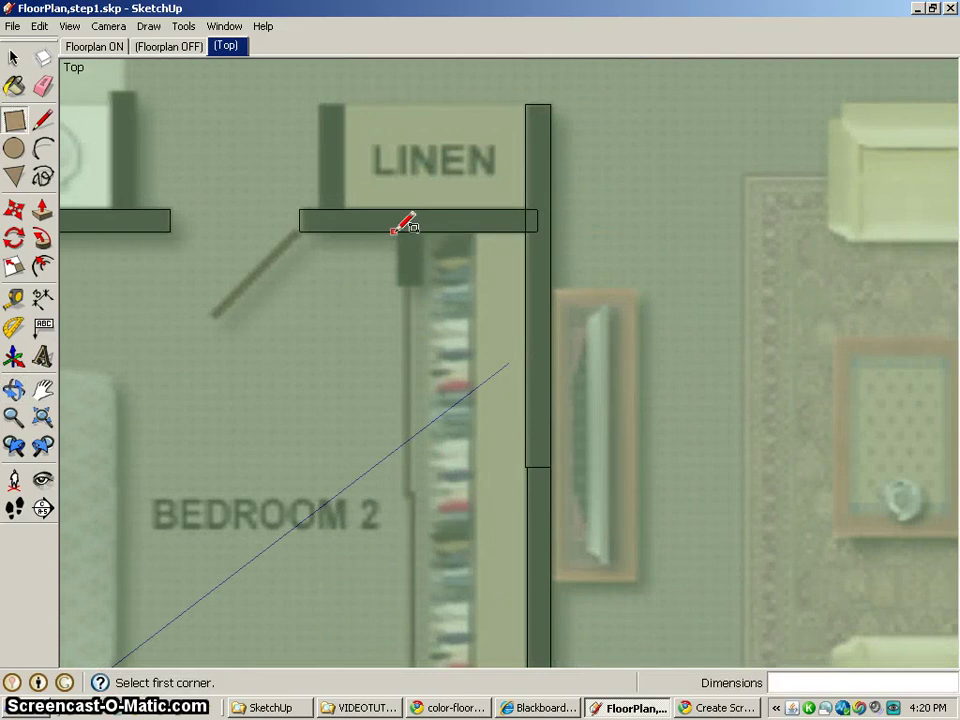
left_click(397, 231)
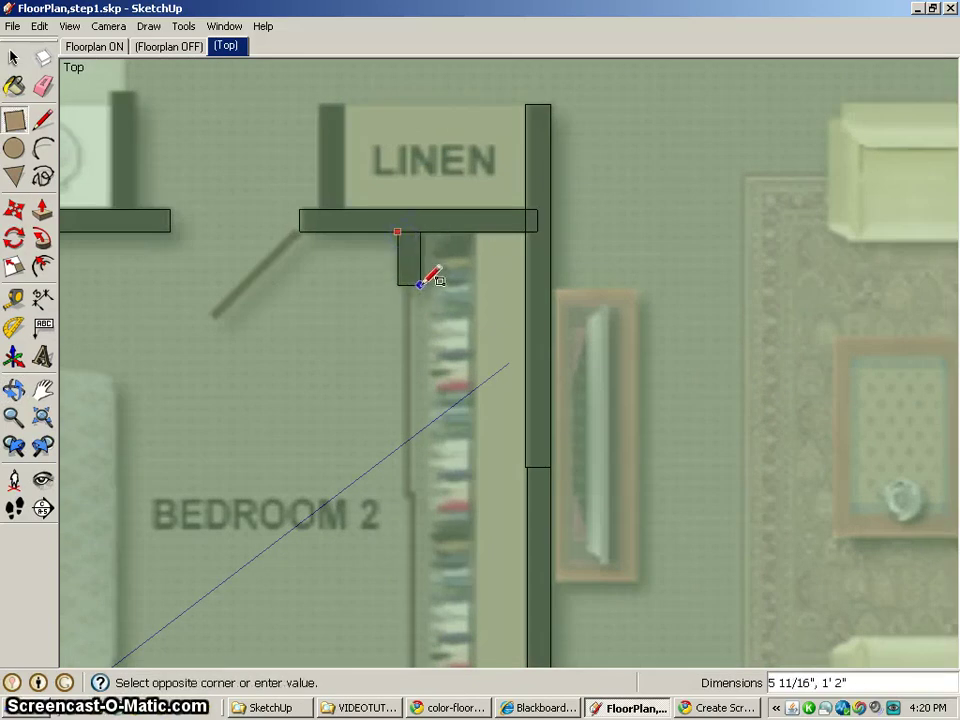
middle_click_drag(426, 422, 402, 155, "shift")
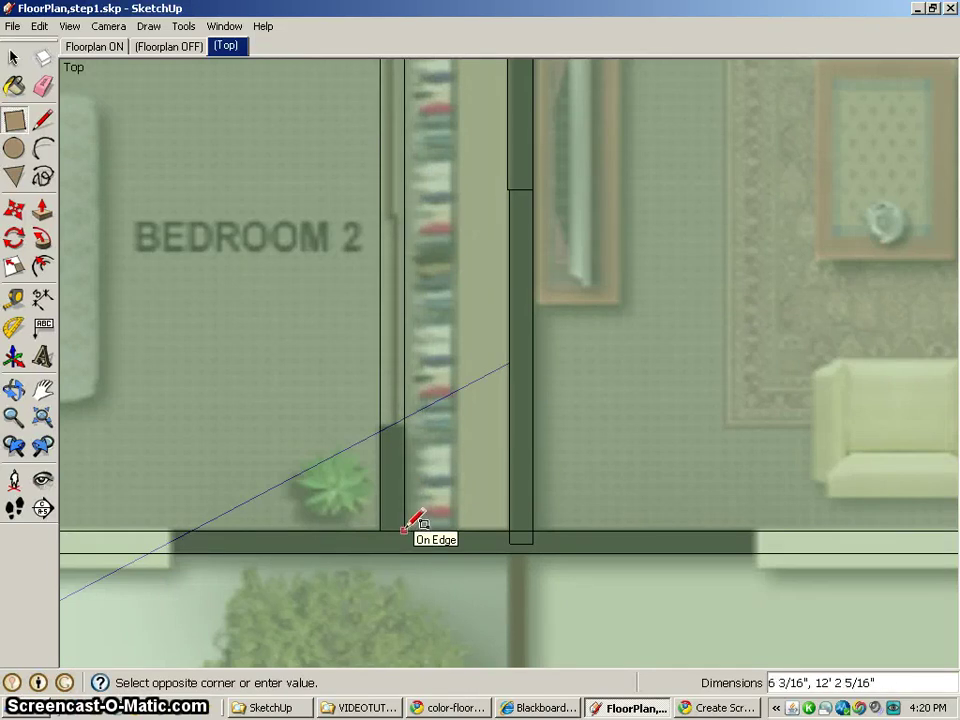
left_click(405, 528)
middle_click_drag(427, 373, 497, 289, "shift")
Step: Draw a thin rectangle strip along the Bedroom 2 bookshelf edge
scroll(428, 512, "down", 3)
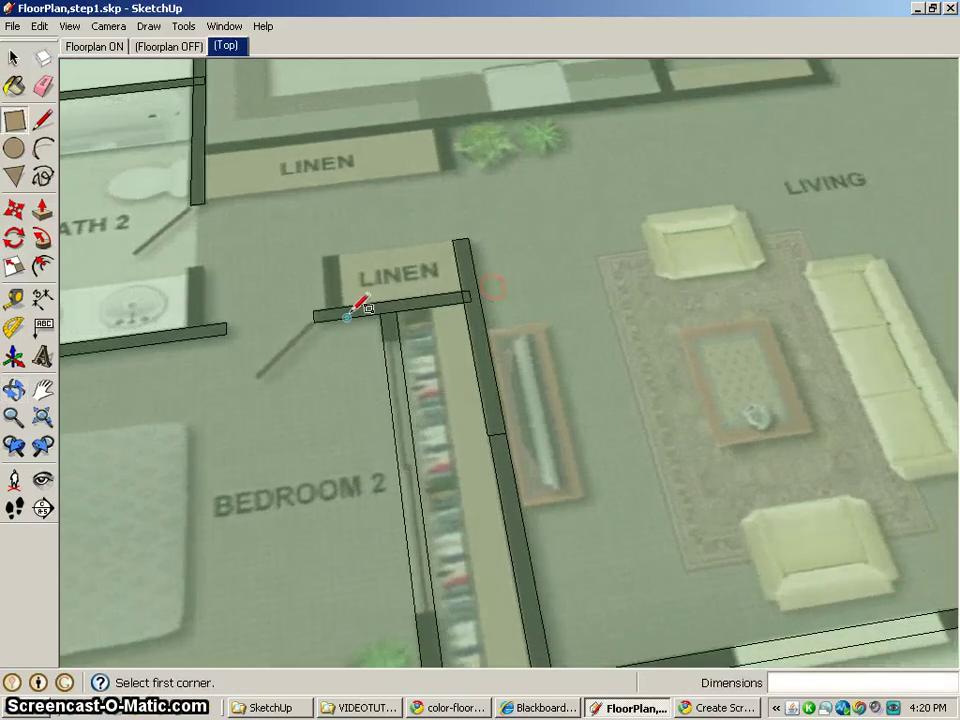
middle_click_drag(420, 281, 424, 392)
middle_click_drag(474, 422, 476, 527)
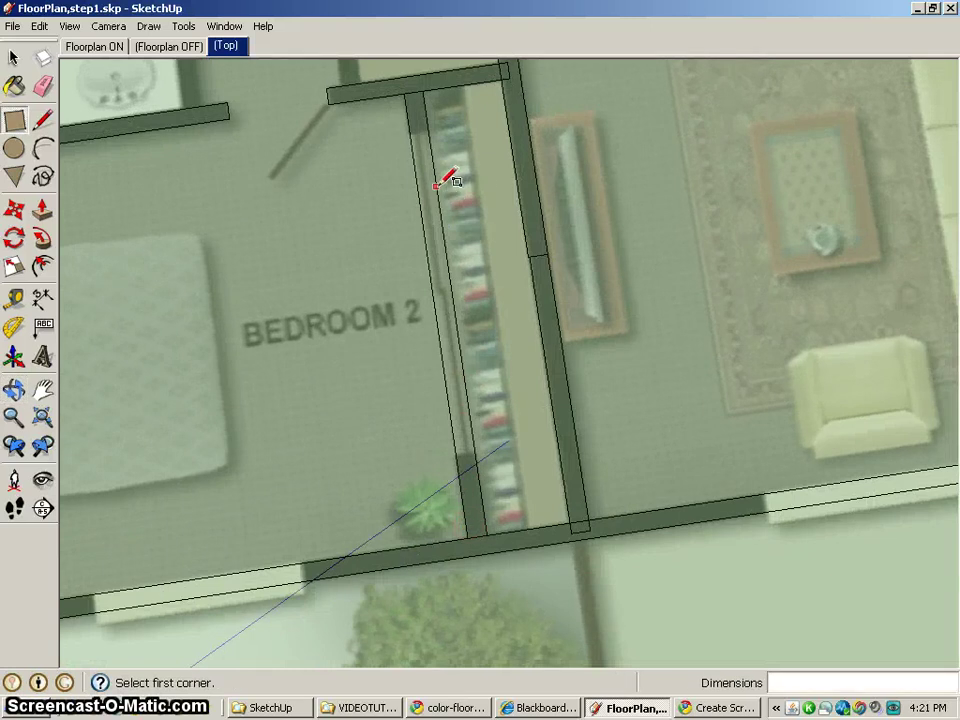
left_click(410, 133)
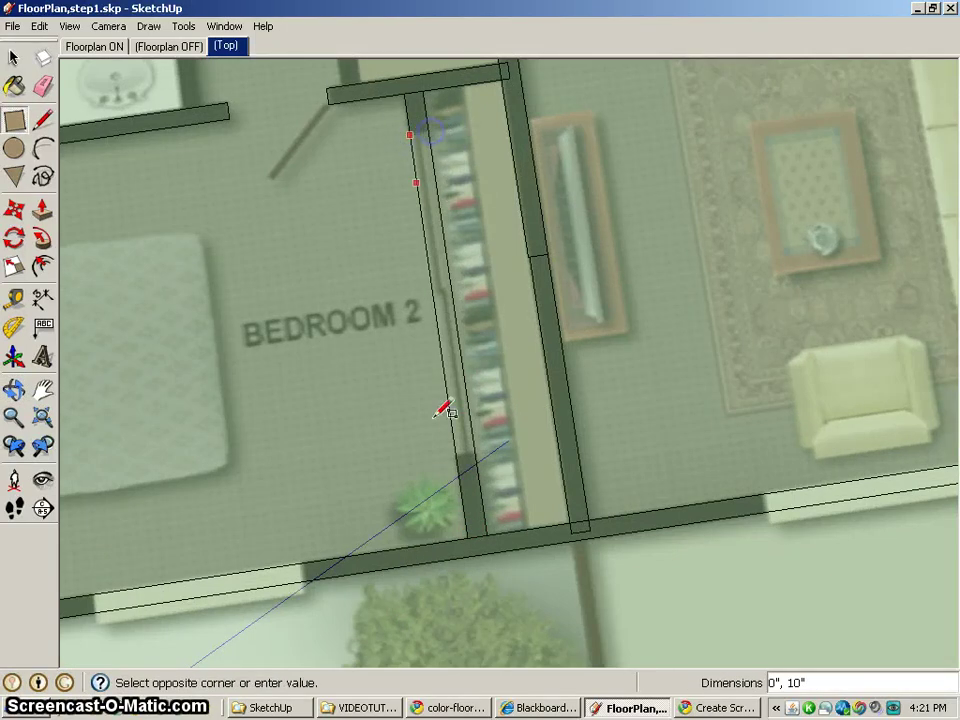
left_click(488, 443)
Step: Inspect the bookshelf wall at an angle and draw another narrow rectangle on its endpoints
middle_click_drag(399, 422, 620, 450)
scroll(514, 403, "up", 3)
middle_click_drag(499, 434, 364, 332)
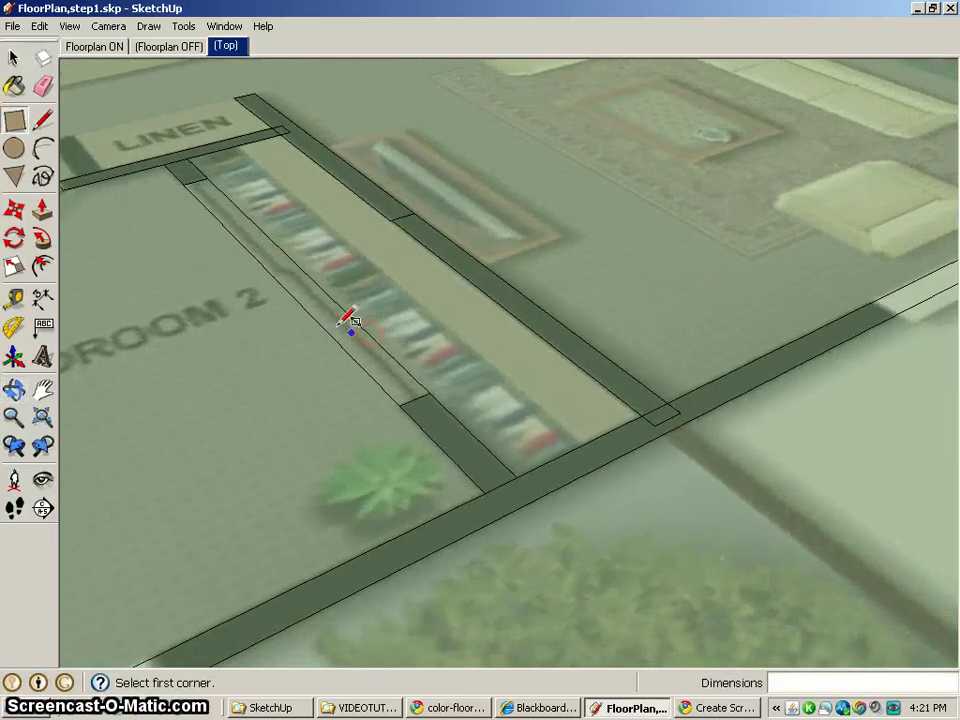
middle_click_drag(378, 268, 396, 336)
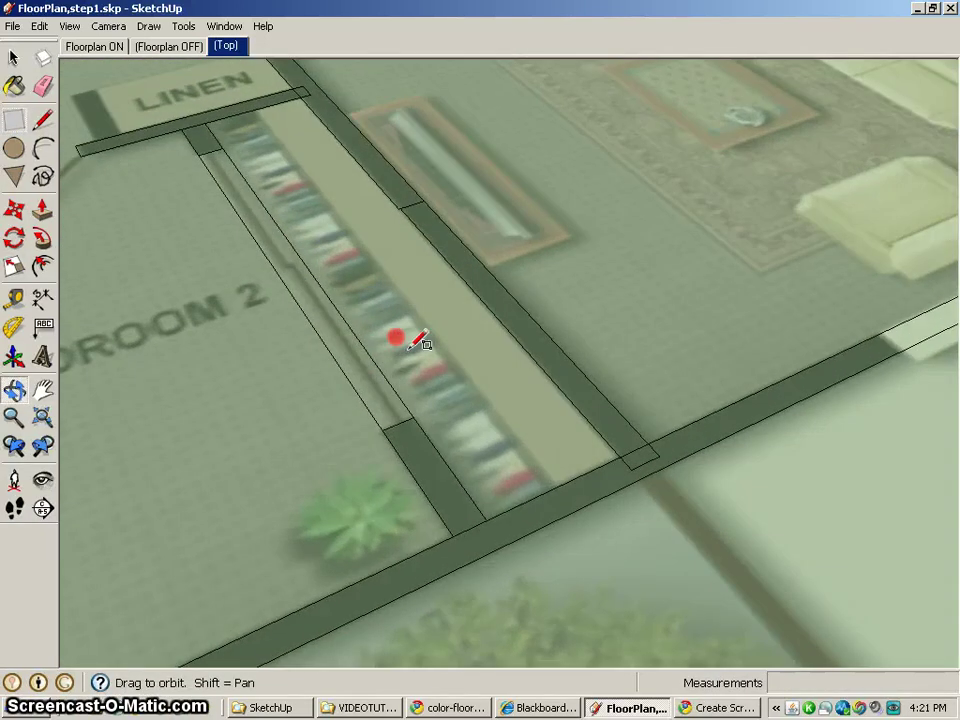
middle_click_drag(613, 444, 454, 311)
scroll(519, 214, "up", 6)
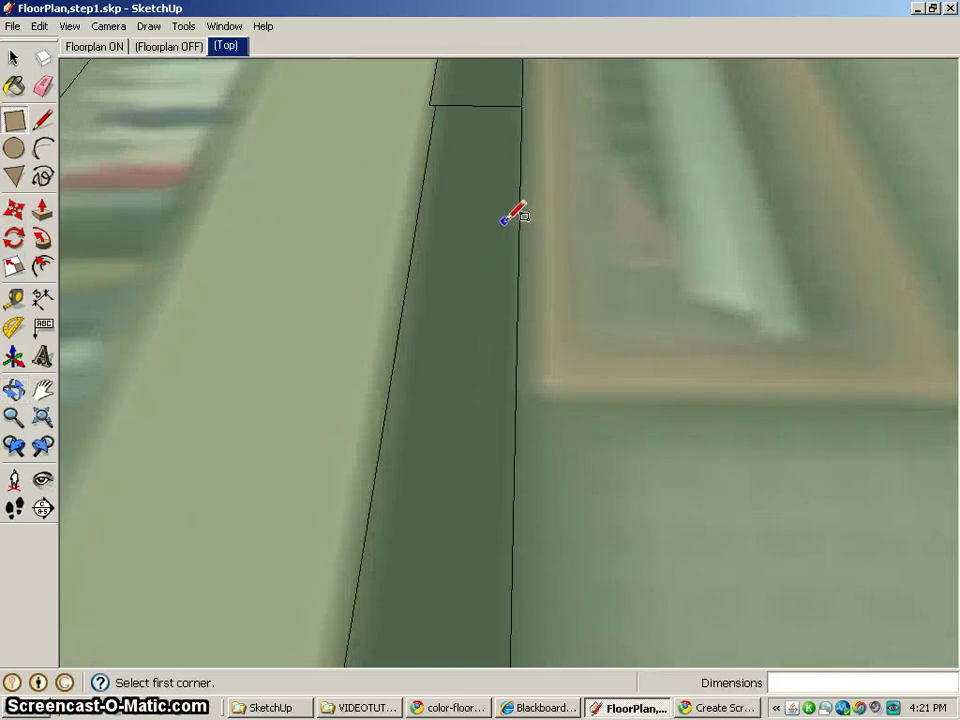
middle_click_drag(504, 220, 501, 330)
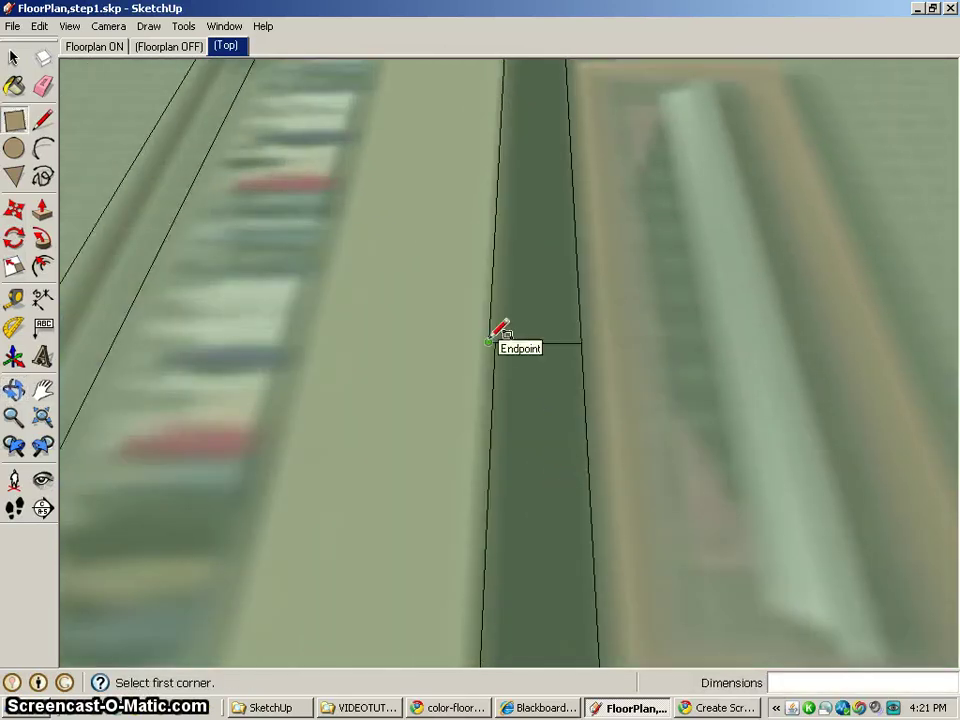
scroll(493, 333, "up", 4)
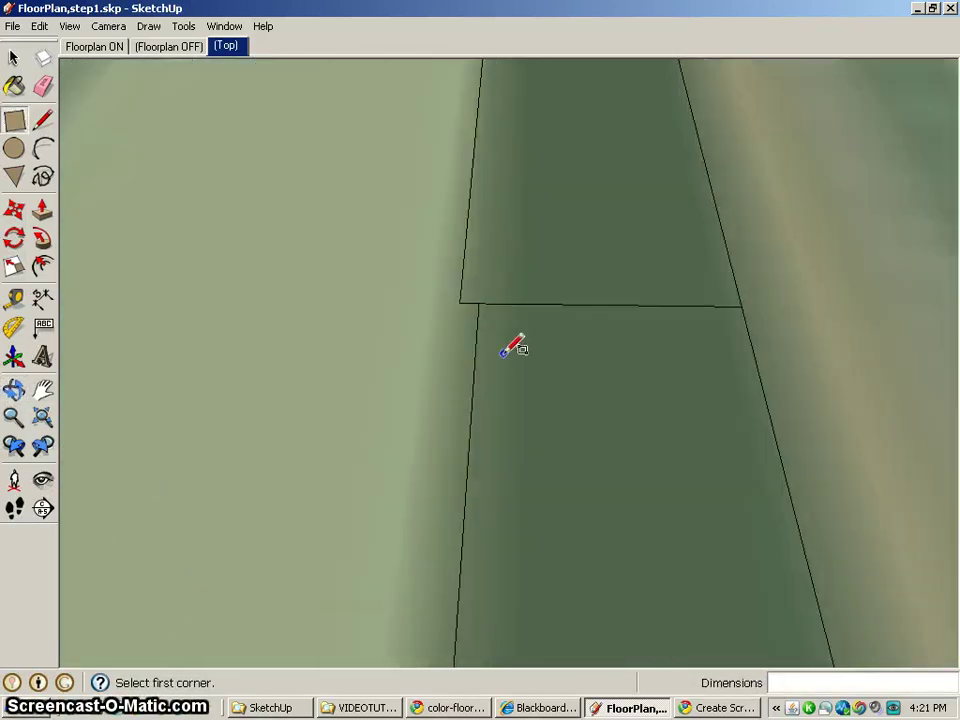
left_click(461, 301)
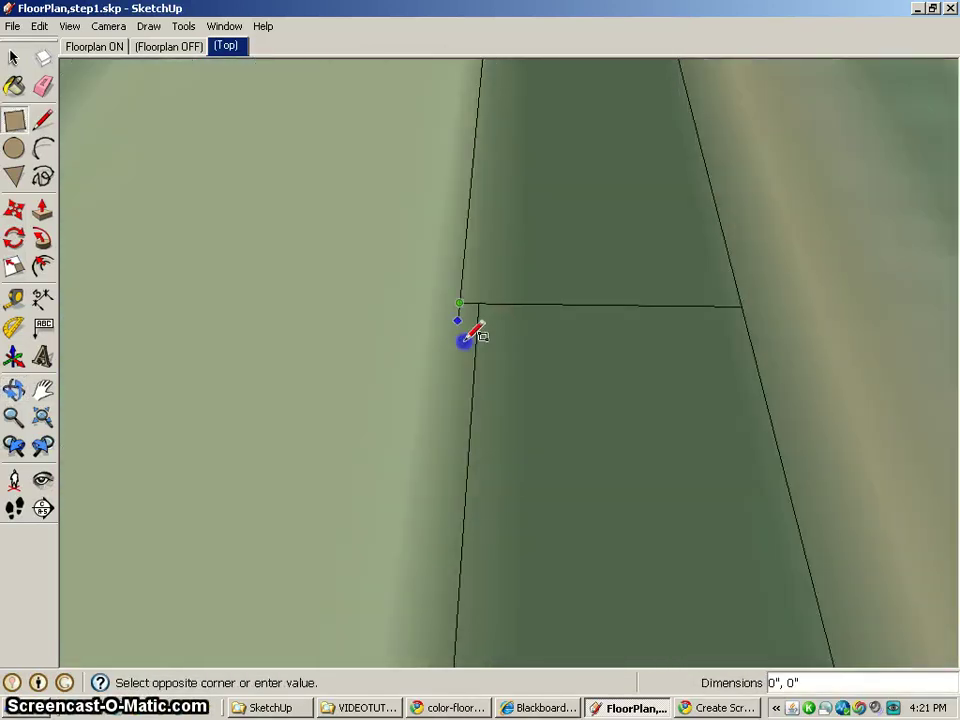
scroll(540, 697, "up", 2)
scroll(520, 700, "up", 4)
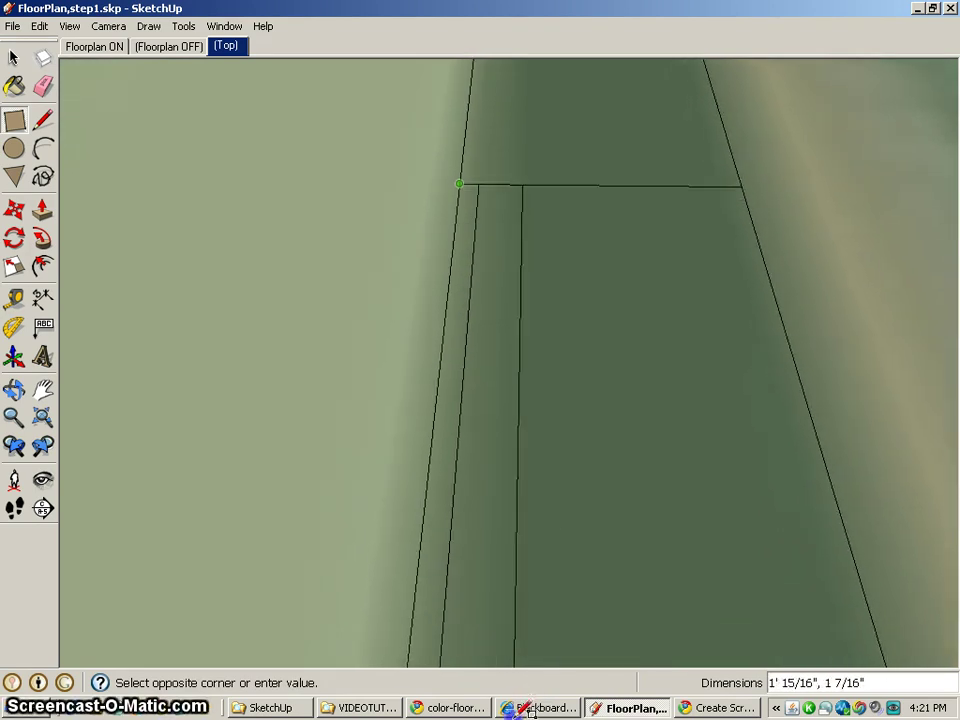
scroll(515, 705, "down", 3)
scroll(515, 705, "up", 2)
scroll(480, 690, "down", 2)
left_click(438, 532)
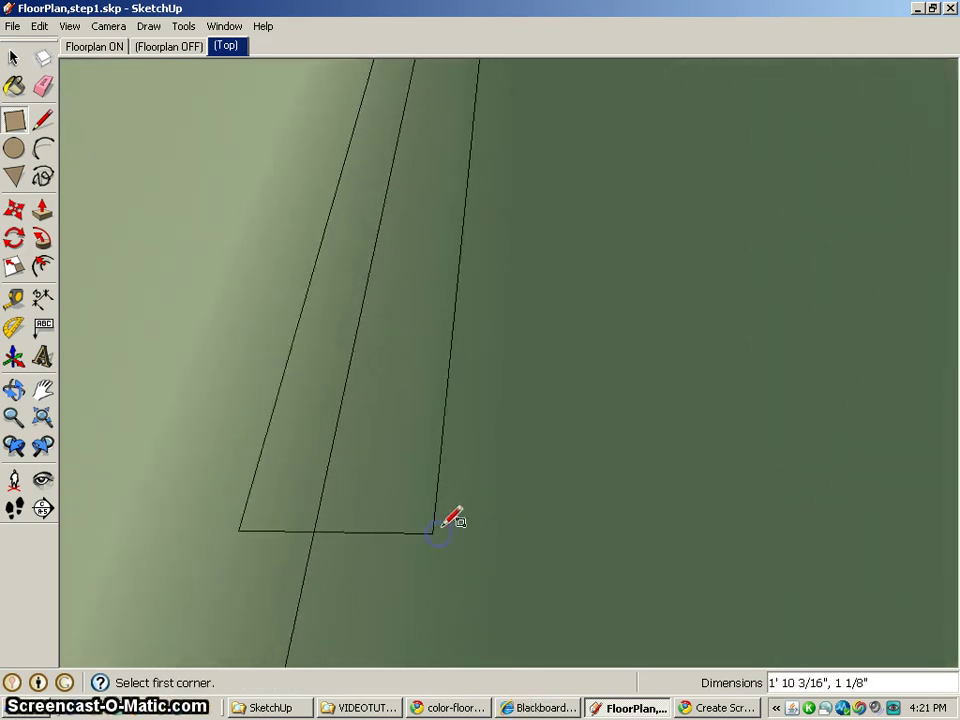
Step: Return to the top-down plan using the Top scene
scroll(450, 495, "down", 4)
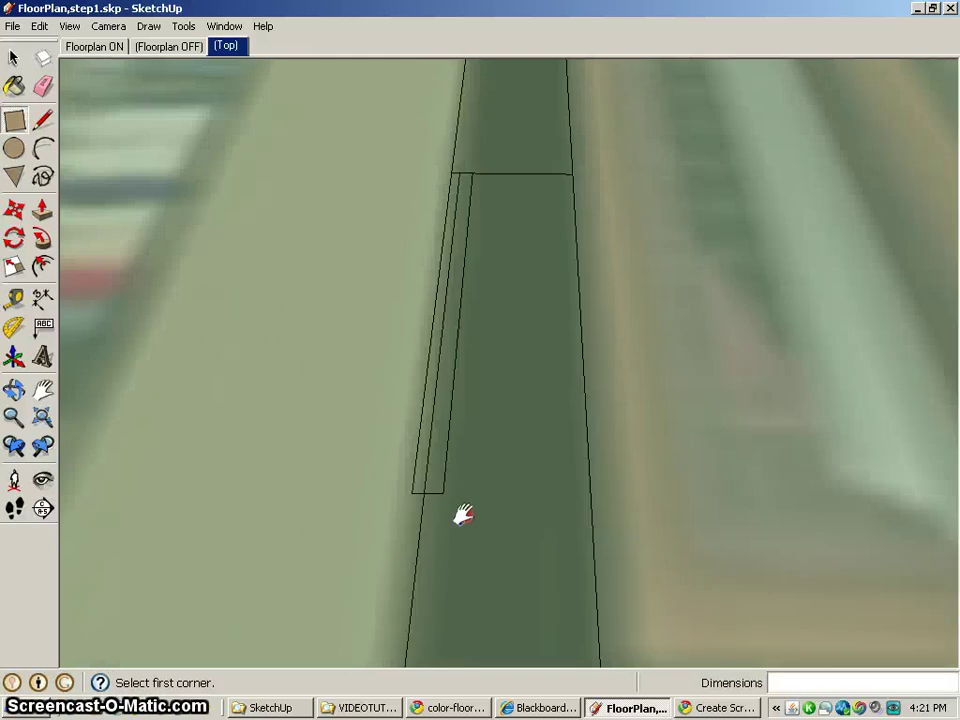
middle_click_drag(463, 515, 556, 283)
scroll(557, 287, "down", 2)
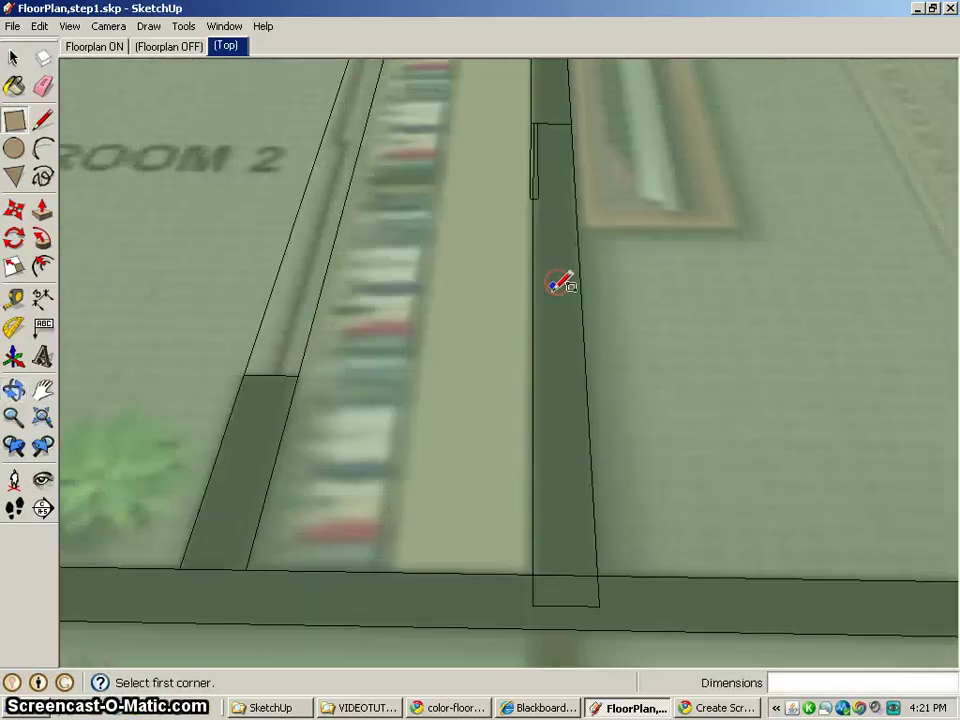
left_click(225, 46)
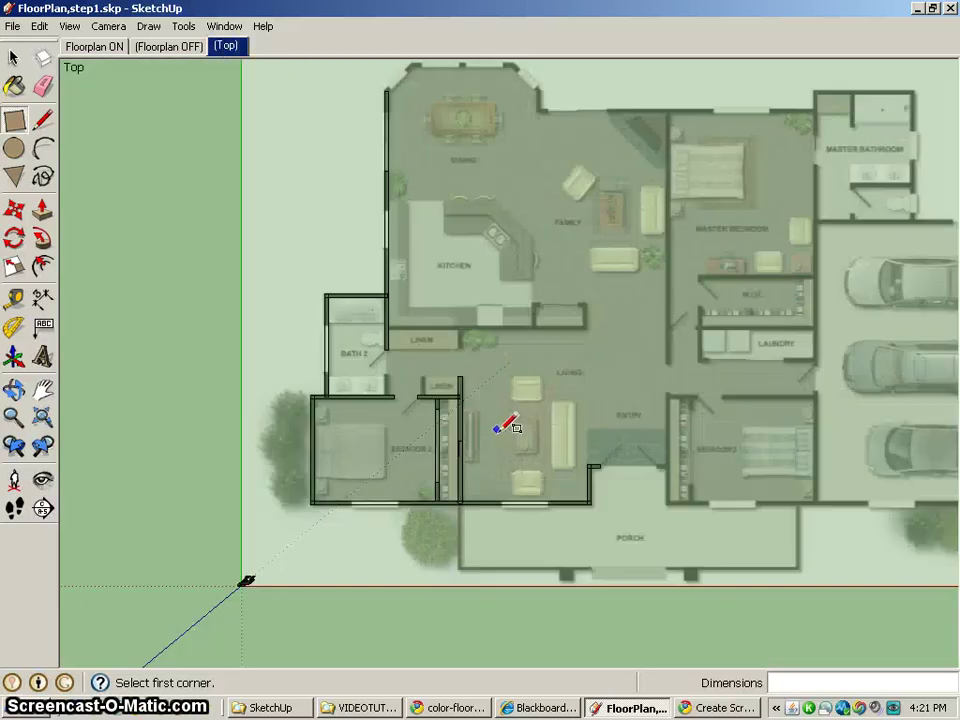
Step: Draw a rectangle from the partition wall's top-left corner to its bottom midpoint
scroll(505, 418, "up", 5)
scroll(505, 418, "up", 3)
mouse_move(495, 409)
middle_mouse_down()
mouse_move(553, 360)
mouse_move(666, 219)
middle_mouse_up()
scroll(585, 290, "up", 2)
middle_click_drag(585, 290, 673, 183, "shift")
middle_click_drag(603, 199, 555, 288, "shift")
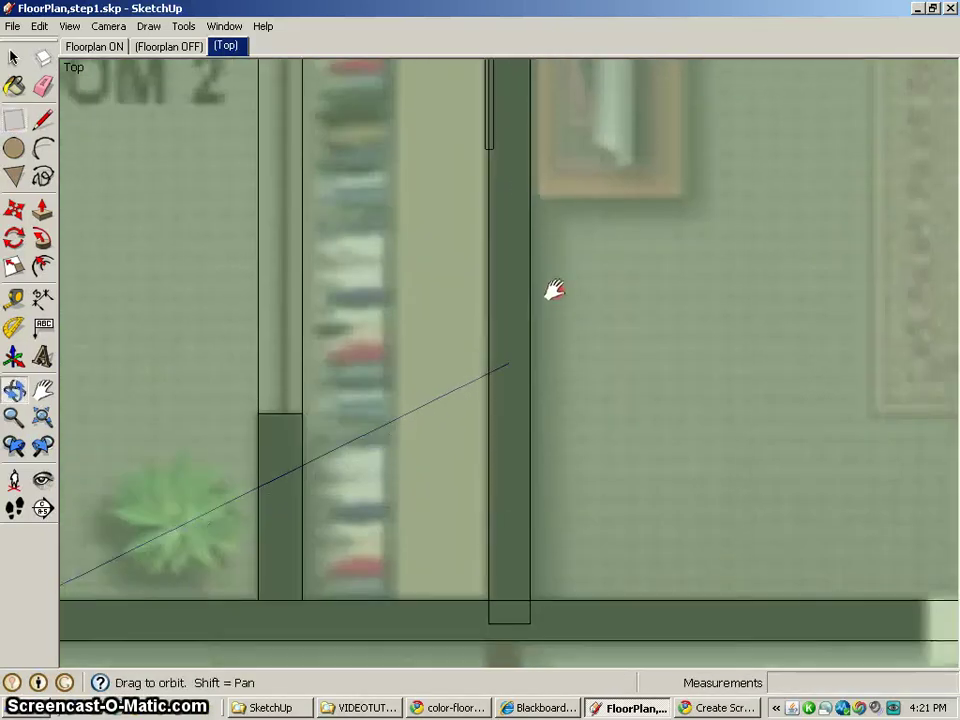
left_click(485, 148)
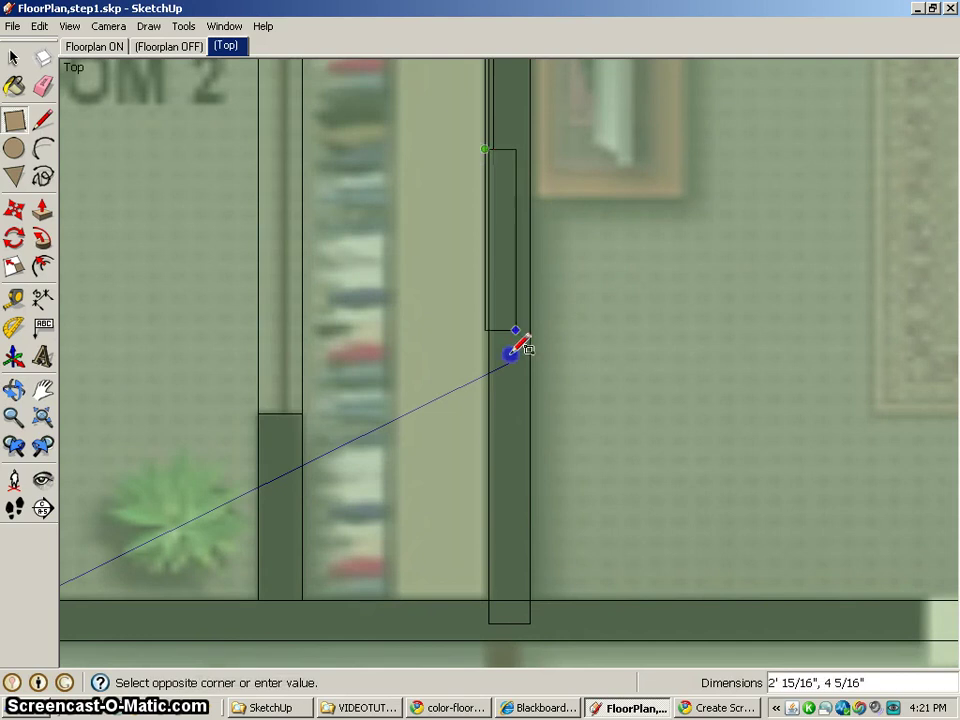
left_click(509, 601)
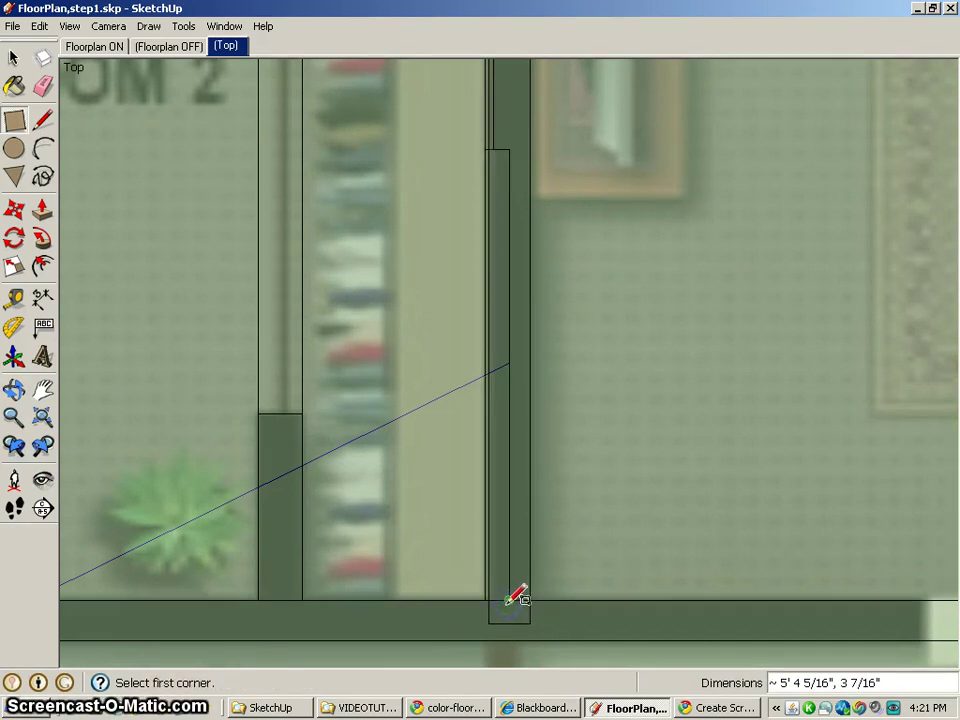
Step: Move the view to the Bath 2 and Linen wall corner and switch to the Eraser
scroll(510, 230, "down", 3)
scroll(279, 392, "down", 2)
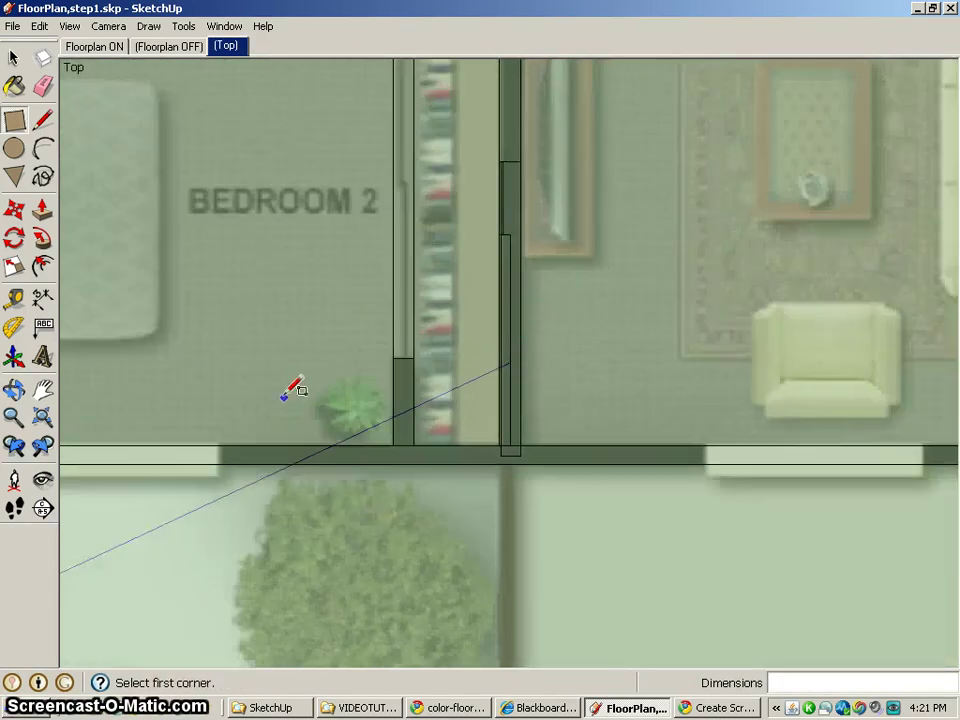
middle_click_drag(279, 392, 446, 418, "shift")
middle_click_drag(361, 290, 446, 534, "shift")
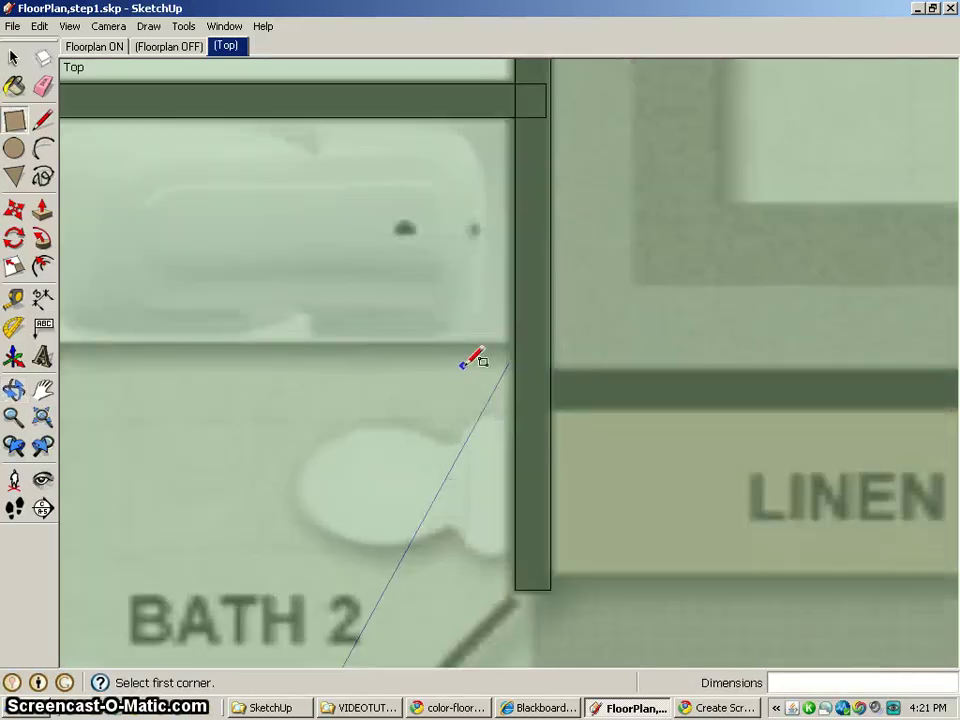
scroll(470, 365, "up", 4)
middle_click_drag(552, 253, 385, 557, "shift")
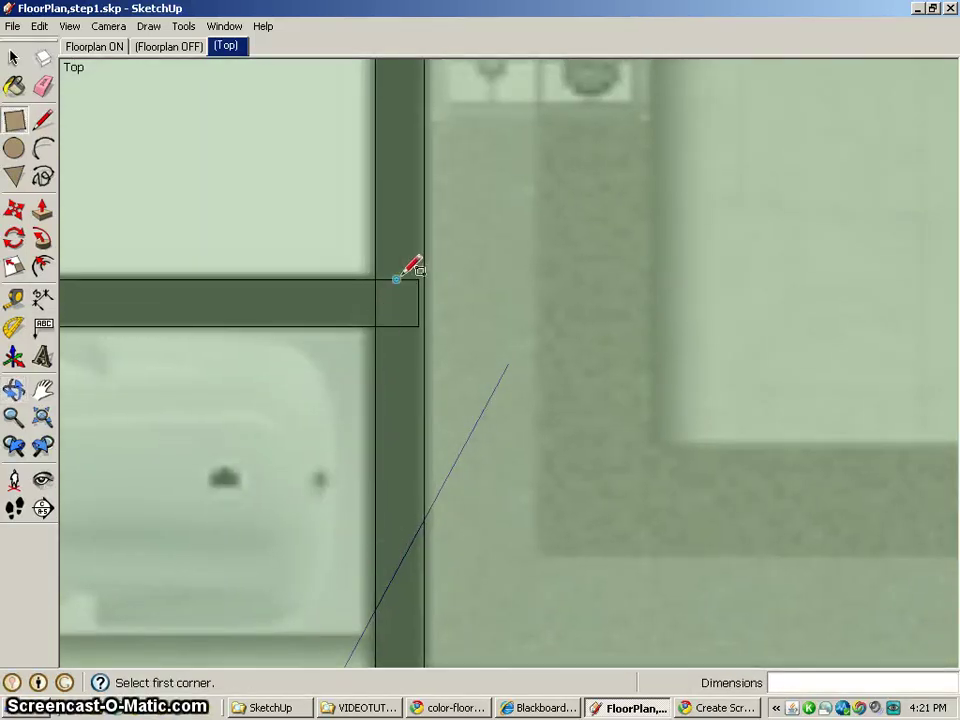
left_click(44, 86)
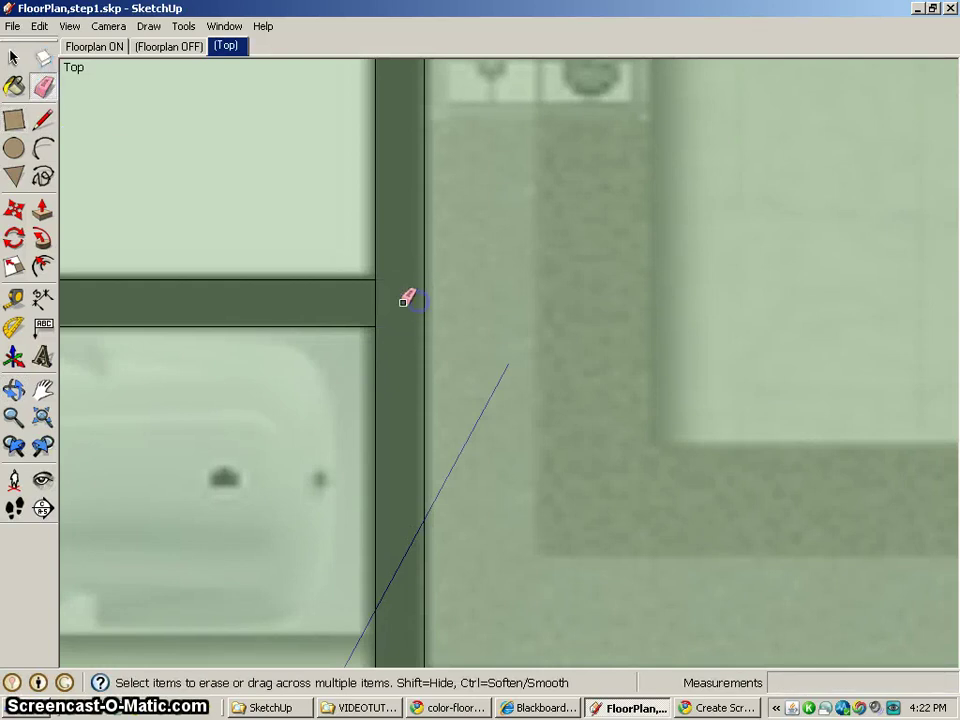
Step: Erase the stray inner edge at the Bedroom 2 shelf's lower corner
key("space")
middle_click_drag(261, 339, 952, 418)
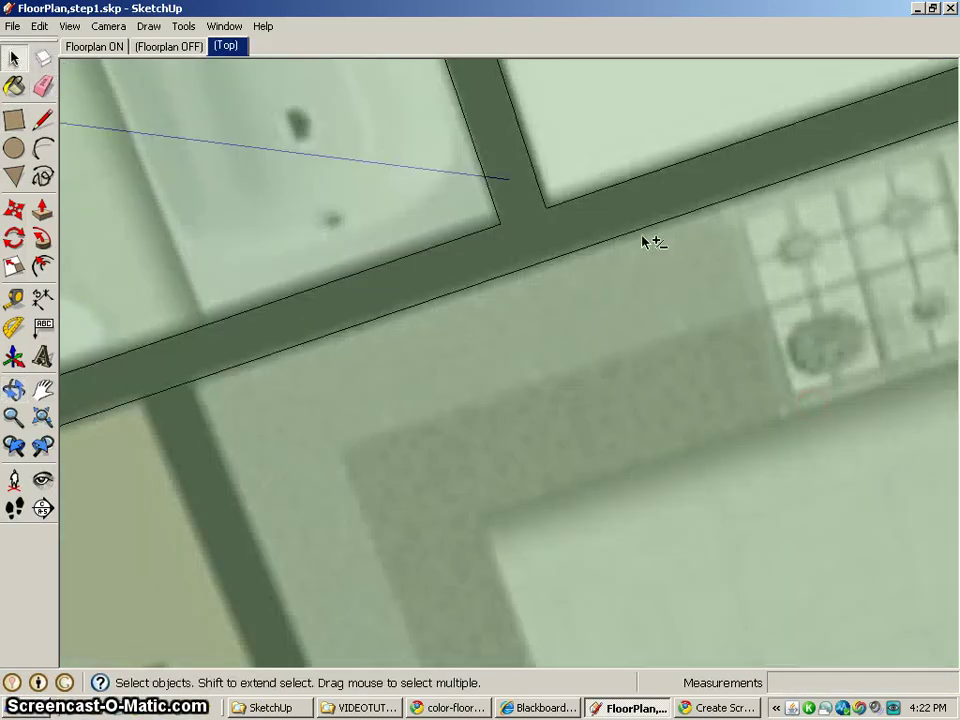
middle_click_drag(617, 290, 565, 355)
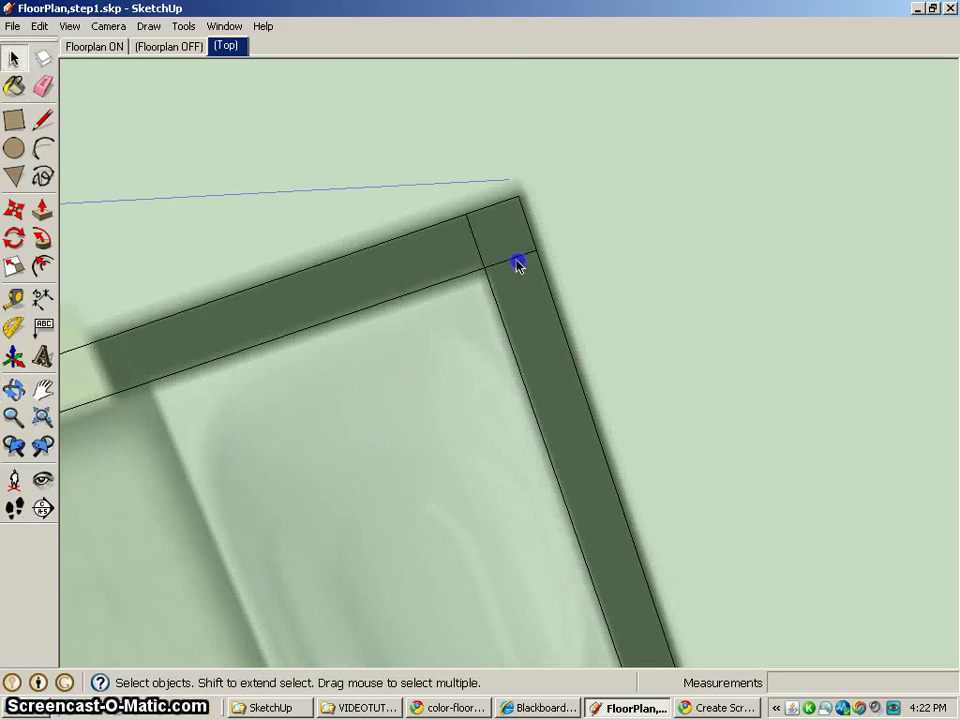
key("b")
key("e")
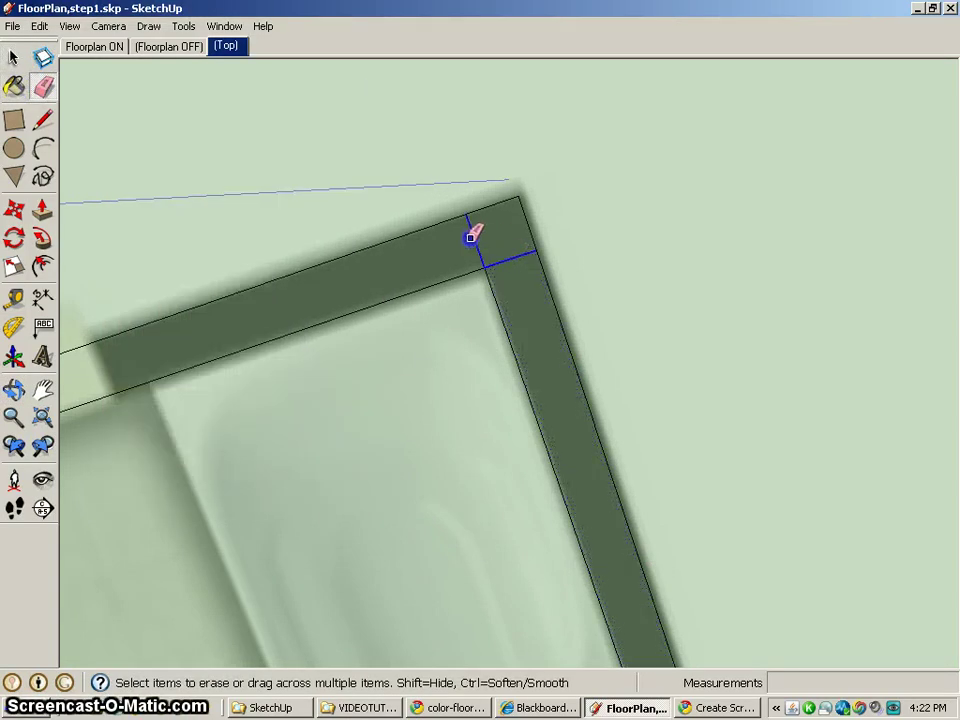
middle_click_drag(227, 410, 879, 364, "shift")
scroll(351, 489, "down", 3)
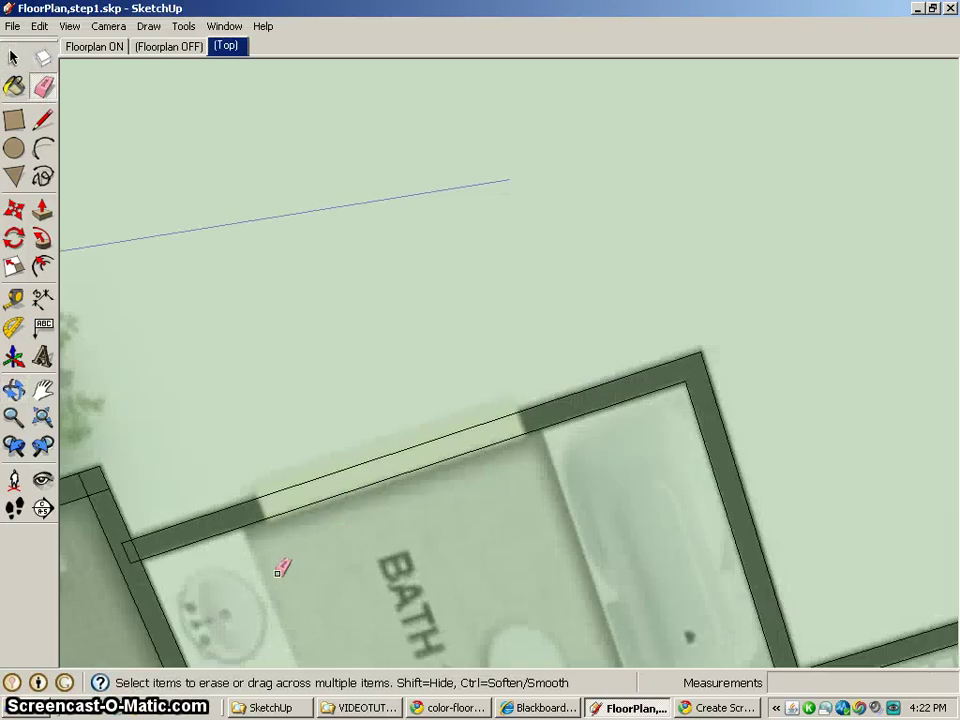
middle_click_drag(240, 591, 437, 490, "shift")
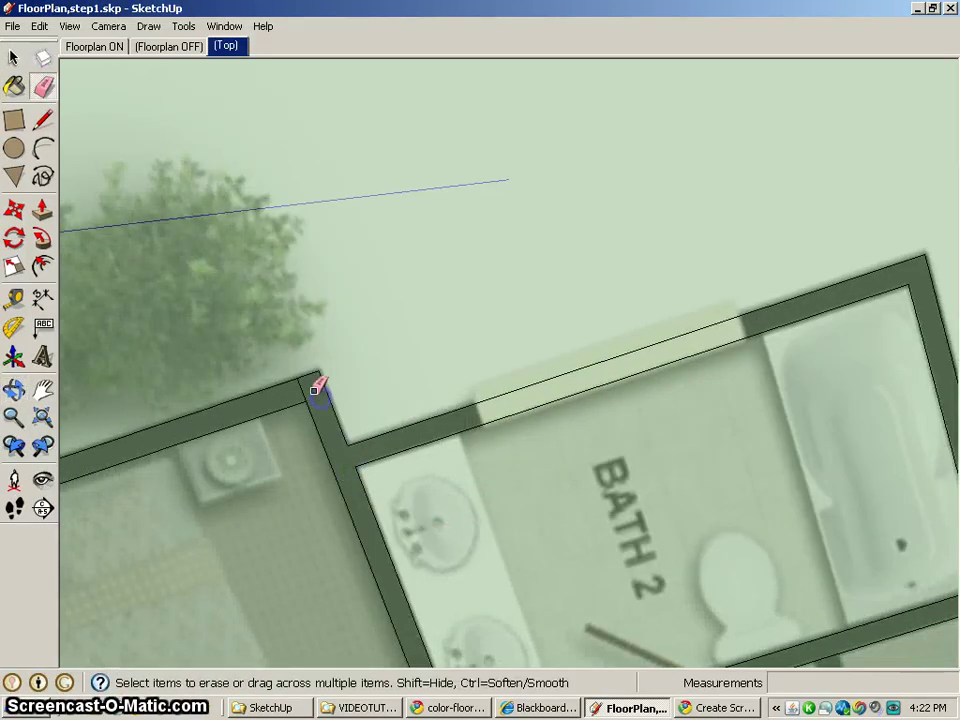
middle_click_drag(297, 428, 742, 272, "shift")
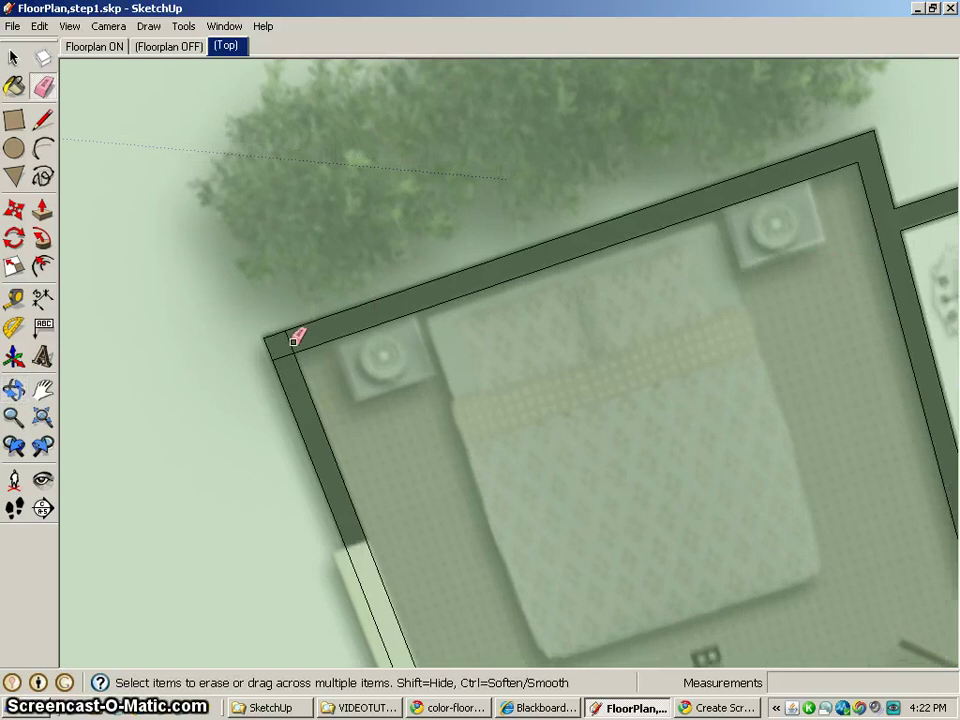
middle_click_drag(443, 466, 421, 142, "shift")
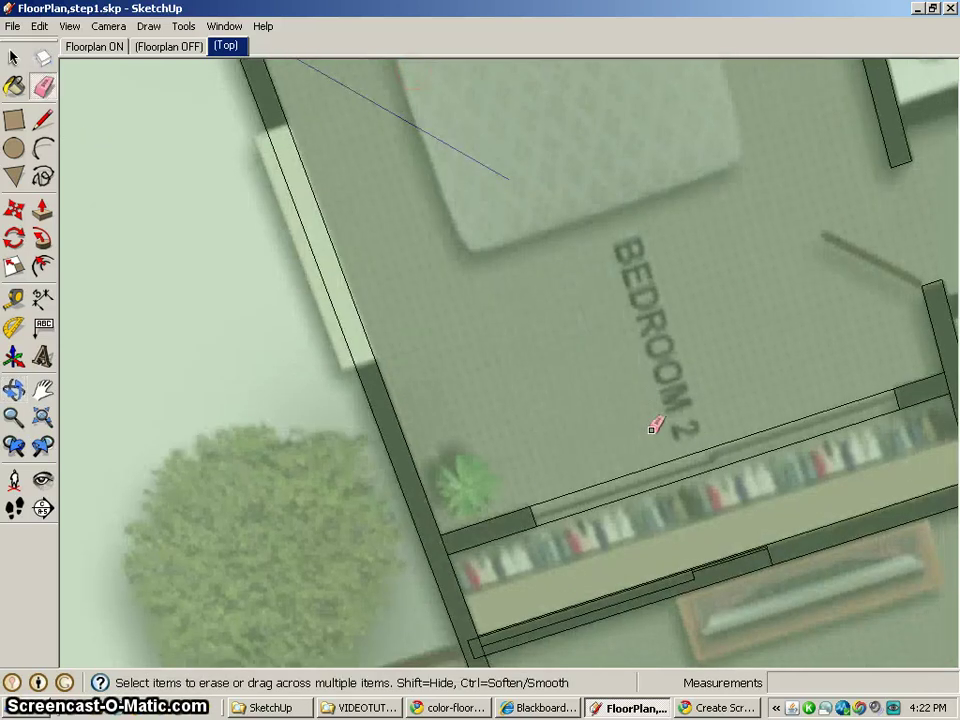
middle_click_drag(650, 432, 588, 242, "shift")
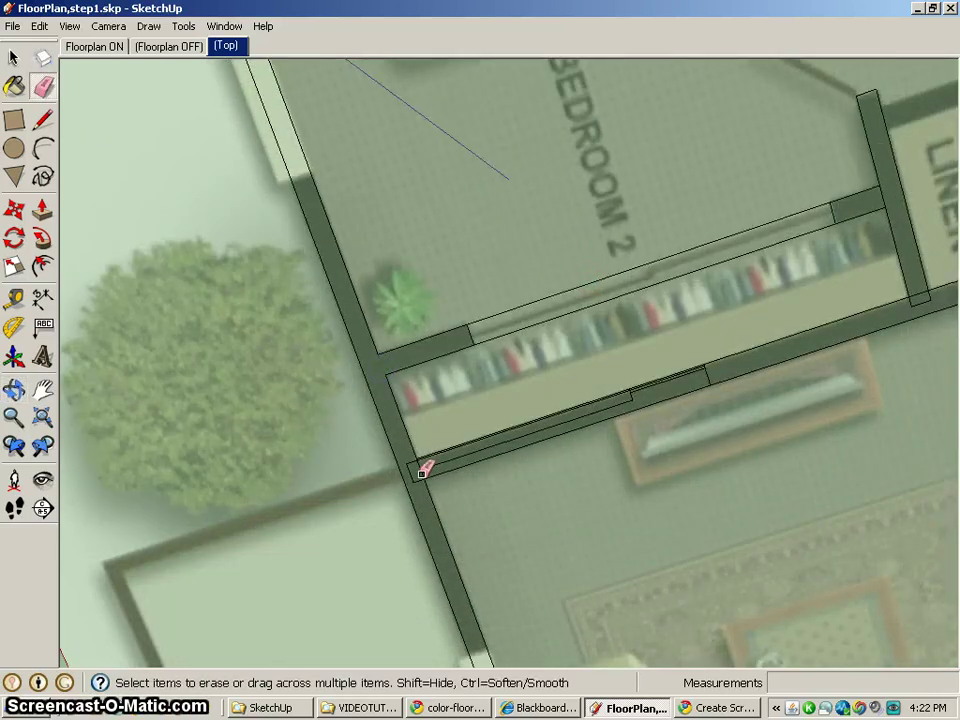
left_click_drag(420, 471, 420, 462)
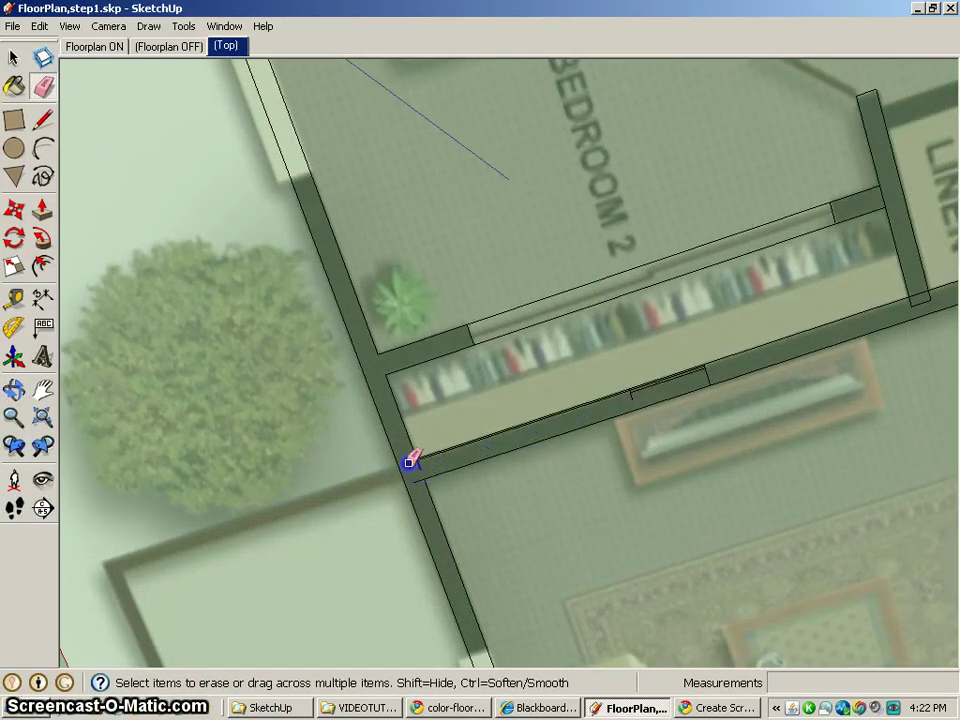
Step: Erase the thin parallel edges and short leftover lines at the shelf wall notch
scroll(430, 440, "up", 5)
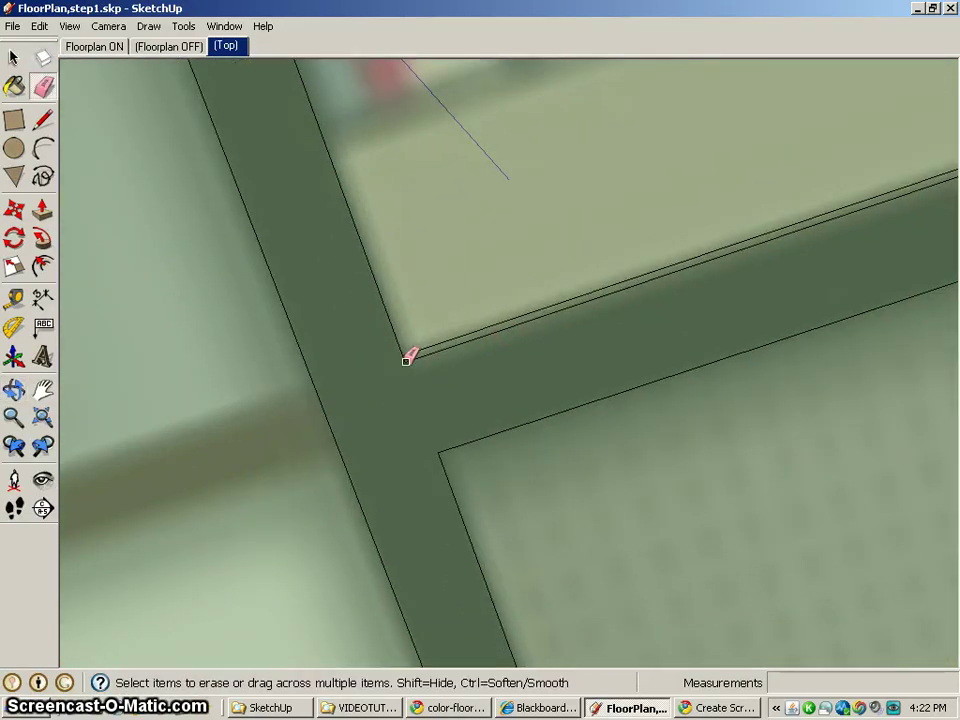
middle_click_drag(756, 360, 157, 465, "shift")
middle_click_drag(670, 300, 296, 476, "shift")
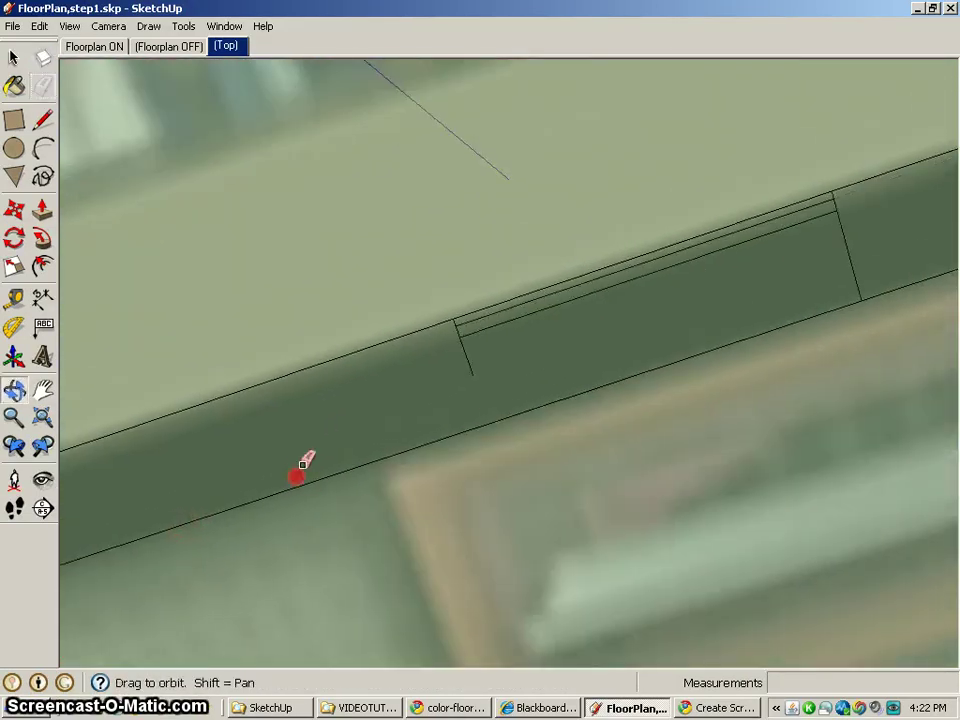
left_click_drag(459, 323, 462, 349)
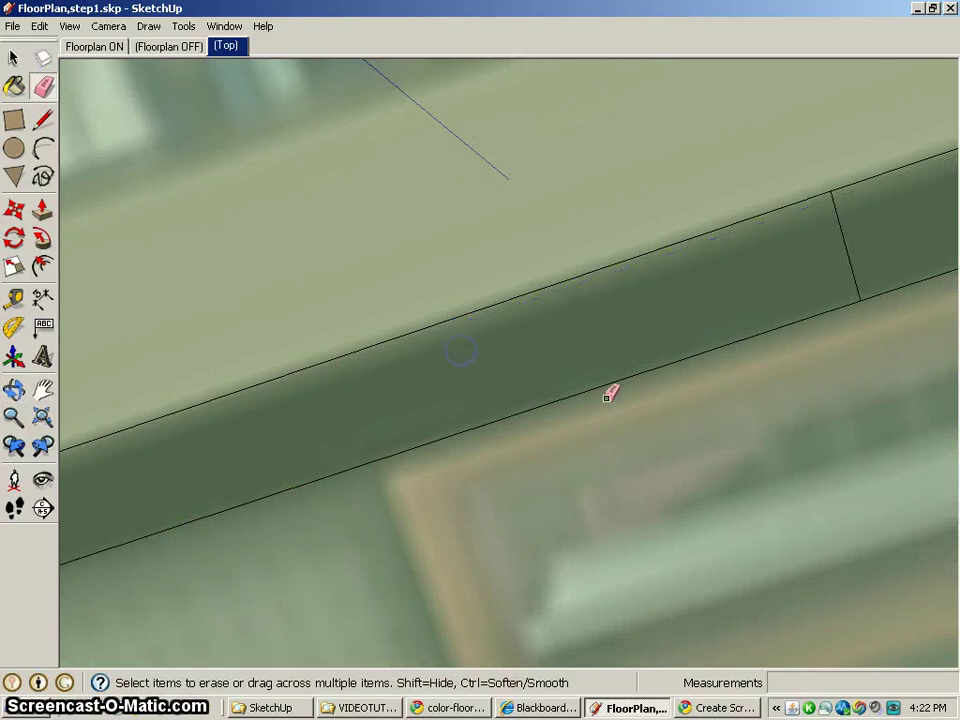
left_click_drag(858, 243, 829, 317)
scroll(755, 370, "down", 5)
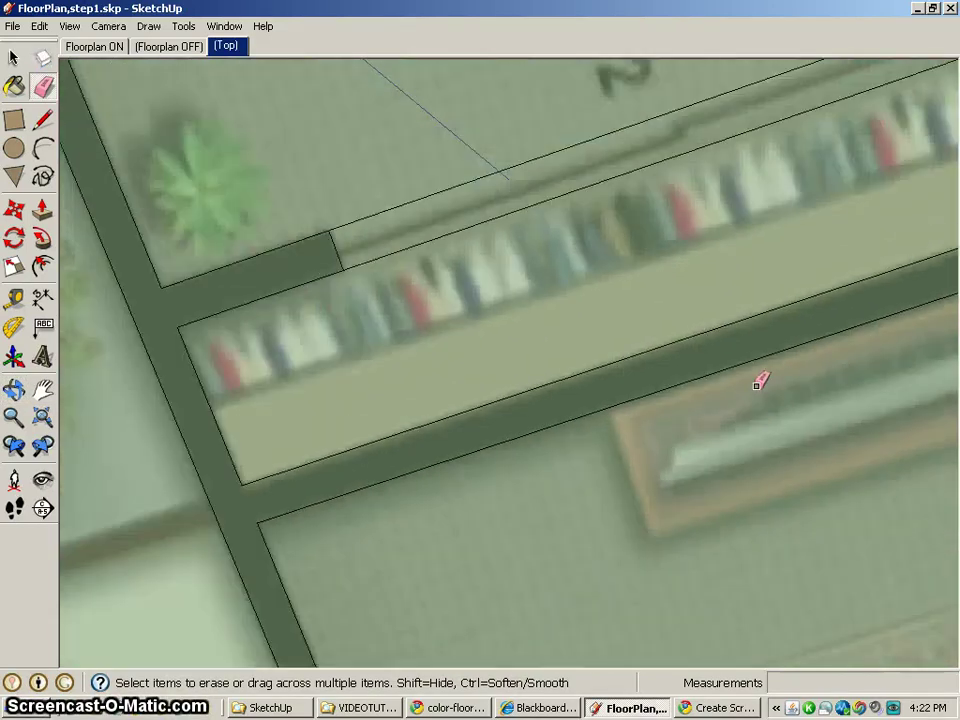
scroll(755, 385, "down", 6)
Step: Orbit around the linen closet and Bedroom 2 shelf, then view the whole plan at an angle
middle_click_drag(769, 480, 368, 336, "shift")
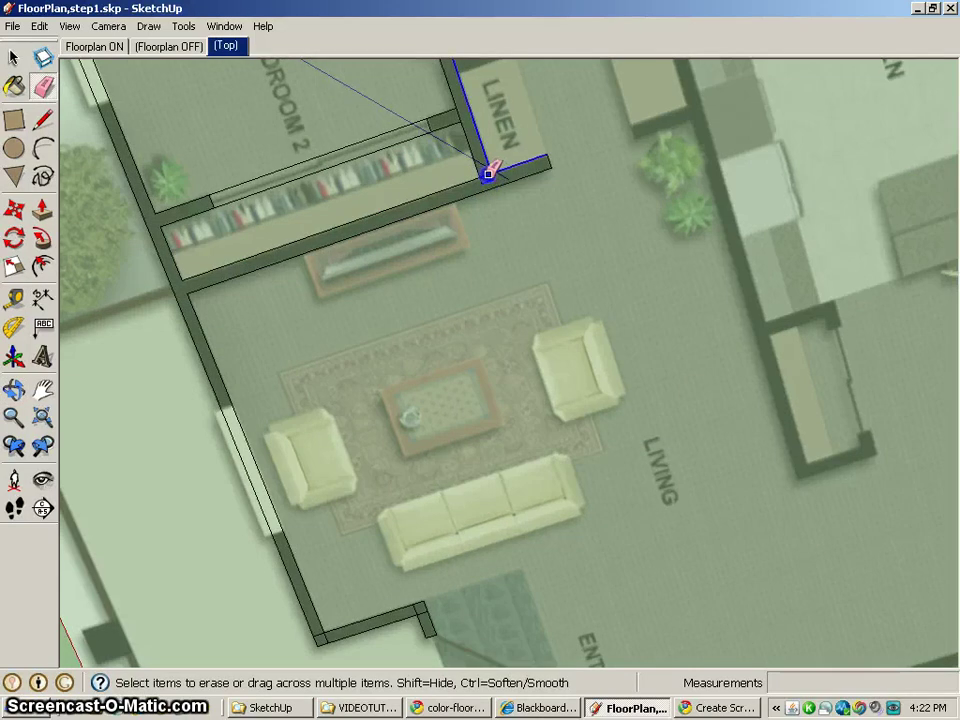
scroll(510, 186, "up", 5)
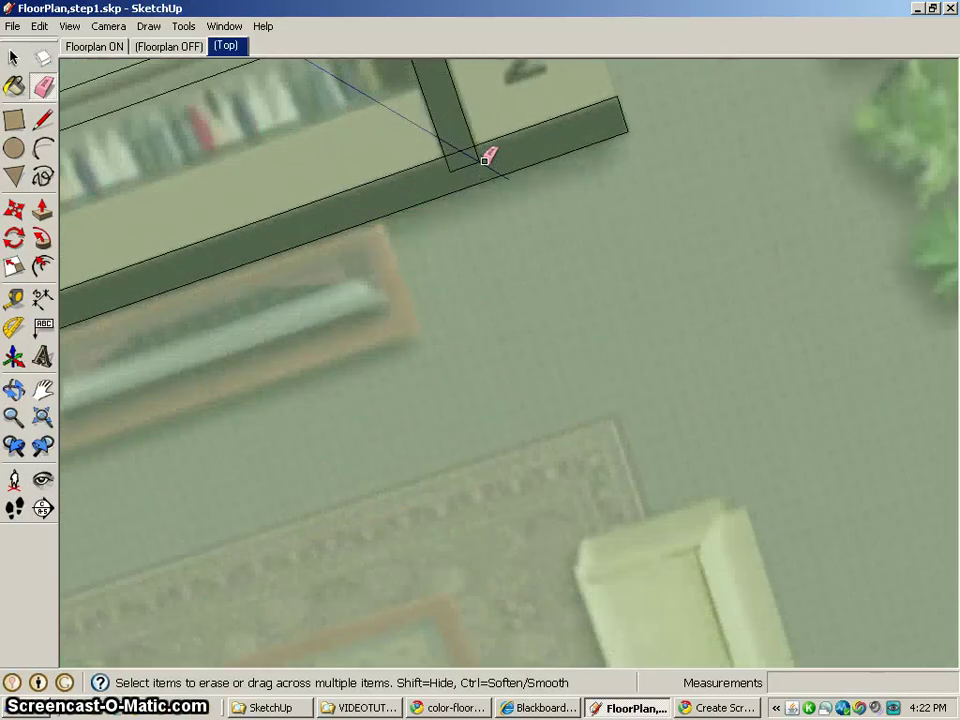
middle_click_drag(450, 240, 668, 163)
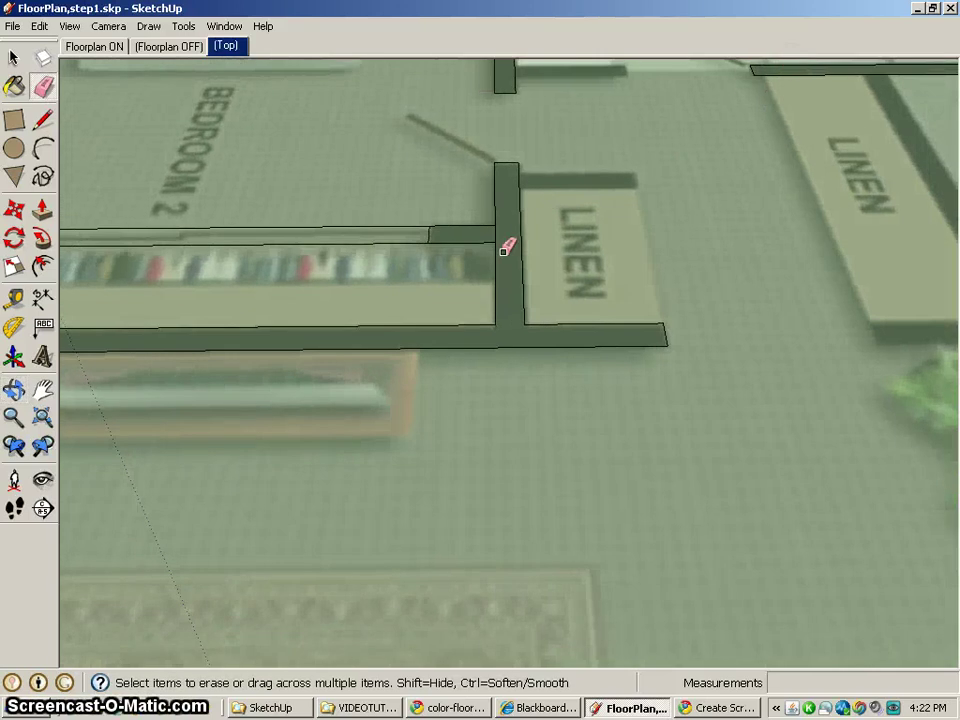
middle_click_drag(318, 321, 442, 380)
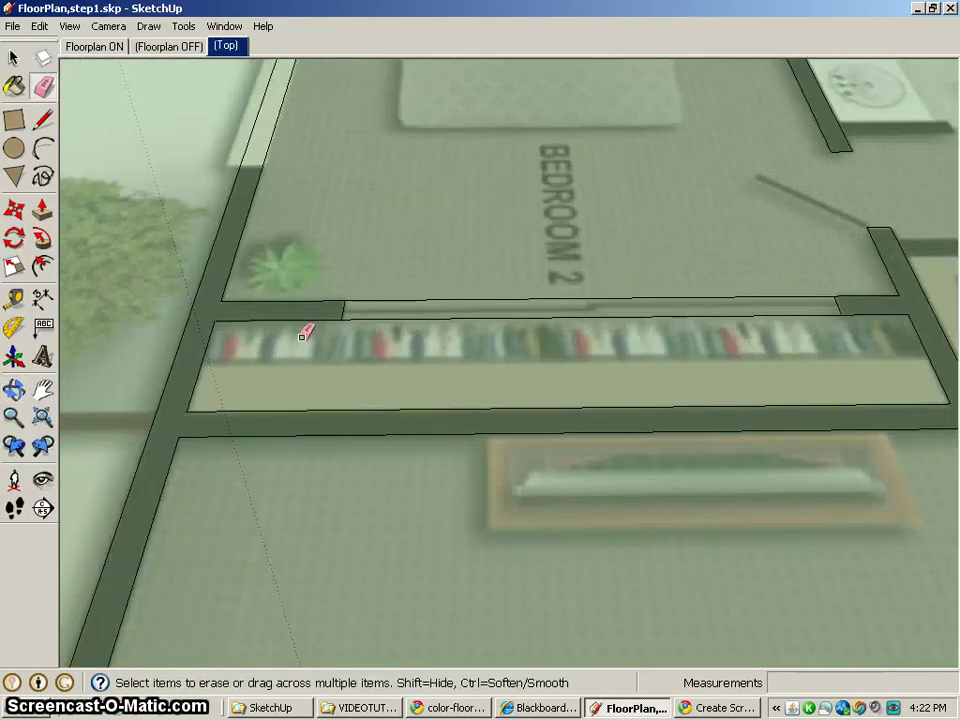
middle_click_drag(440, 538, 533, 523)
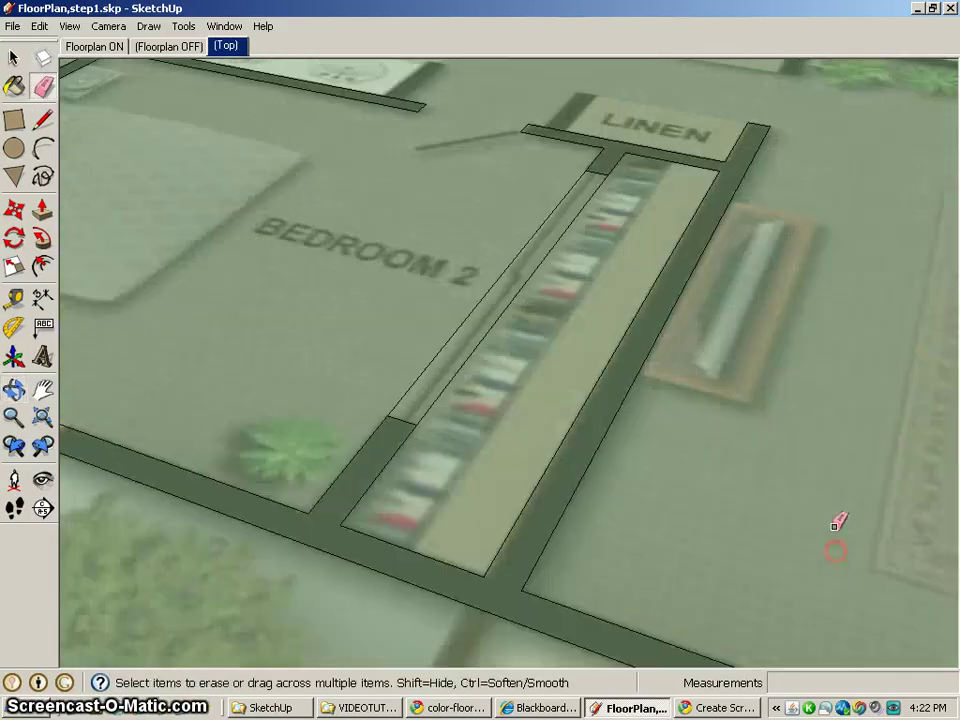
scroll(562, 474, "down", 5)
middle_click_drag(376, 497, 690, 508)
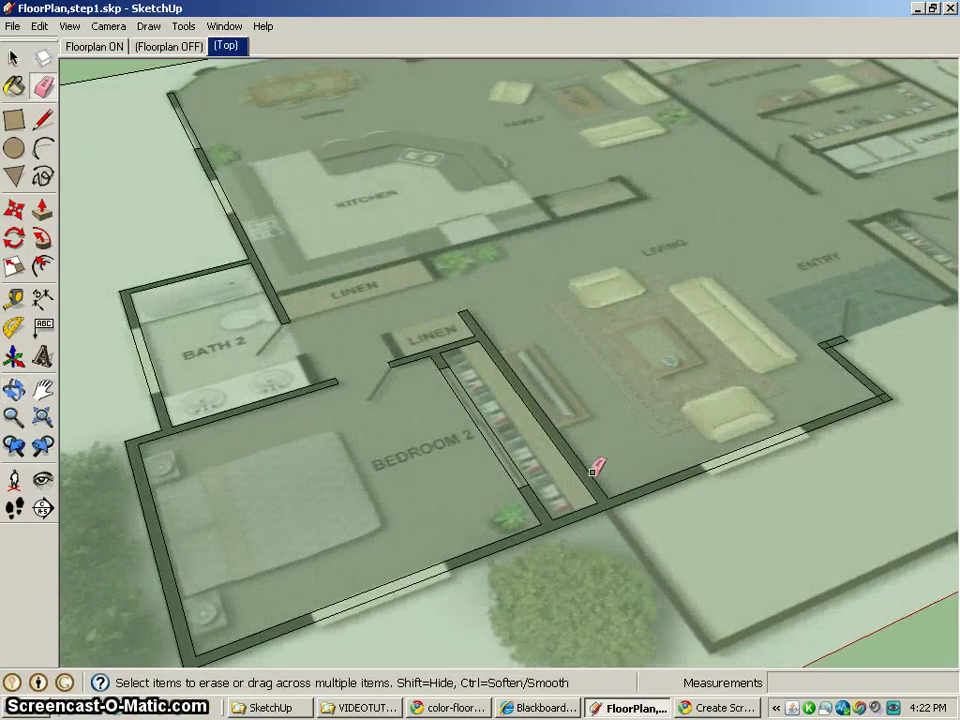
scroll(876, 397, "up", 5)
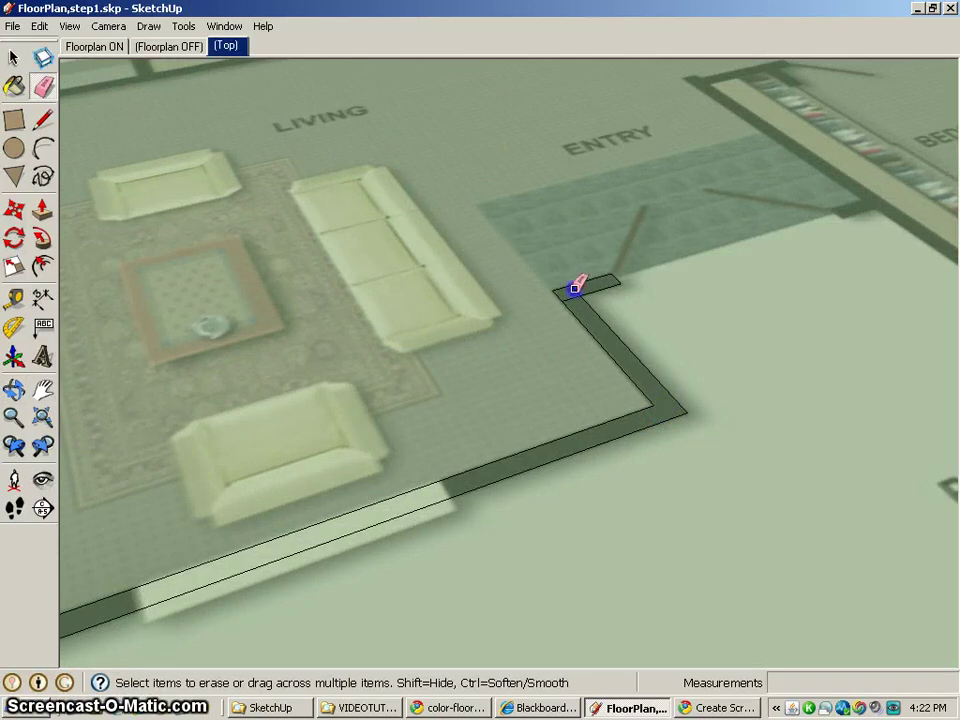
scroll(299, 369, "down", 3)
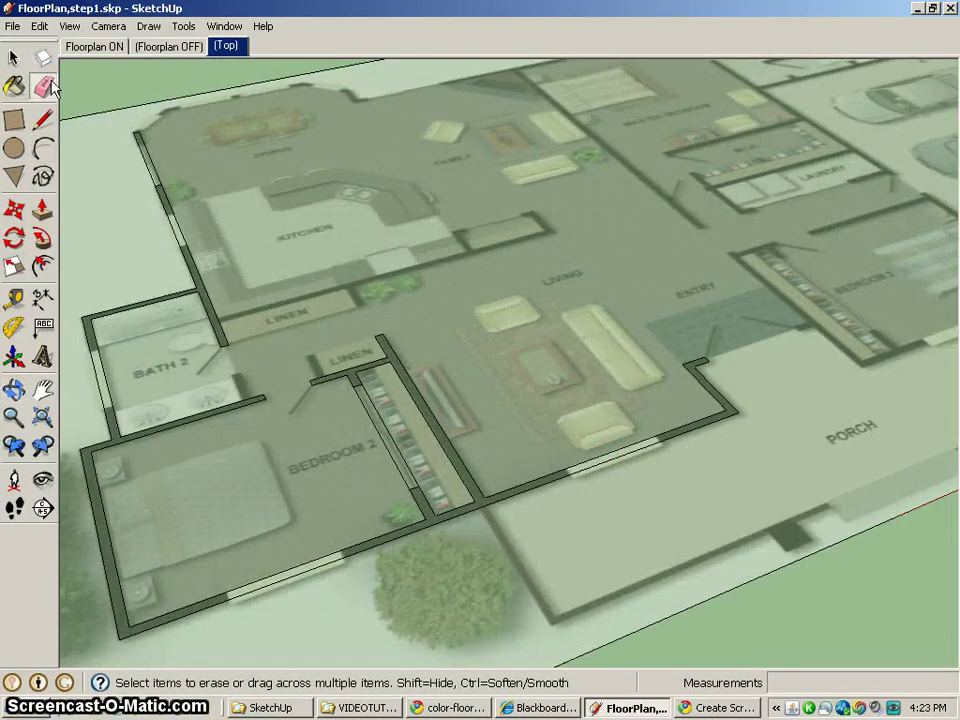
Step: Push/Pull the wall outlines up about 5' 10 3/4" and orbit to inspect them
left_click(42, 208)
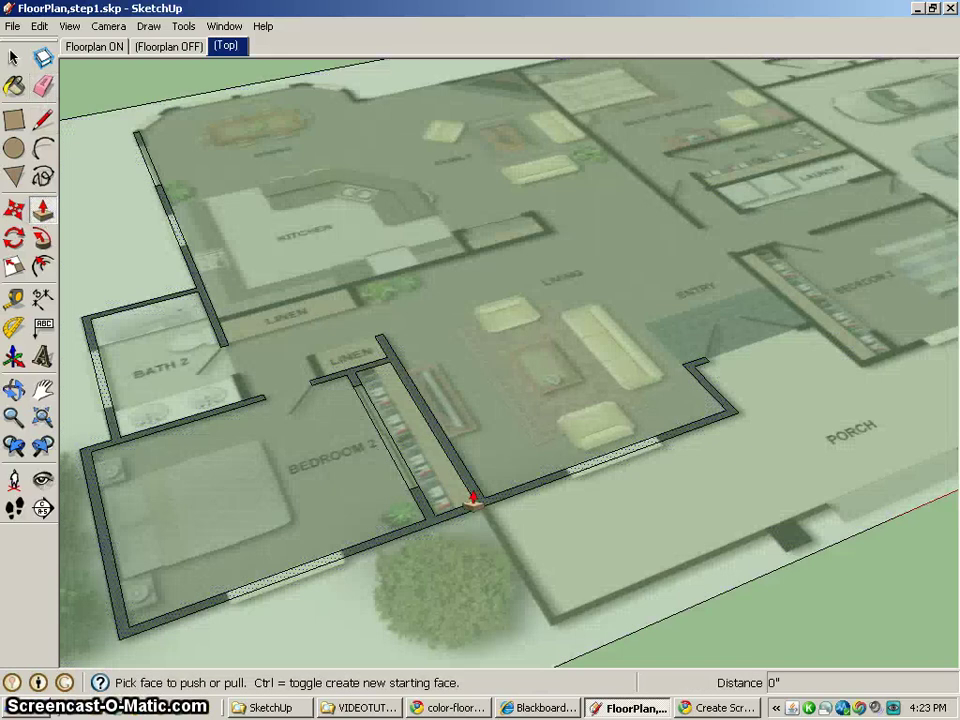
left_click_drag(472, 503, 454, 408)
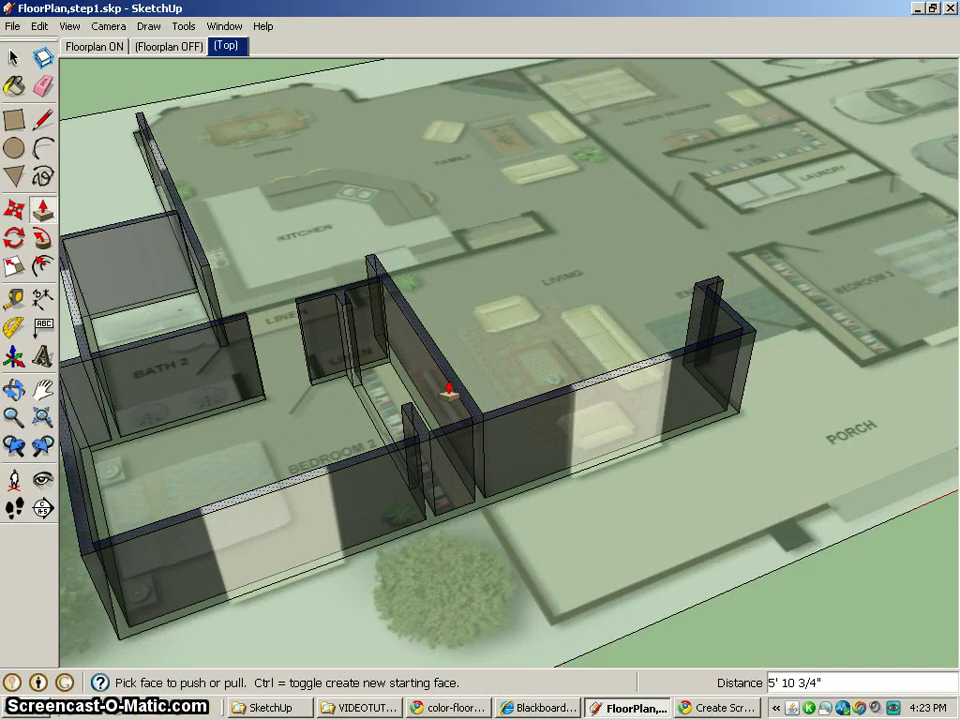
middle_click_drag(381, 351, 746, 557)
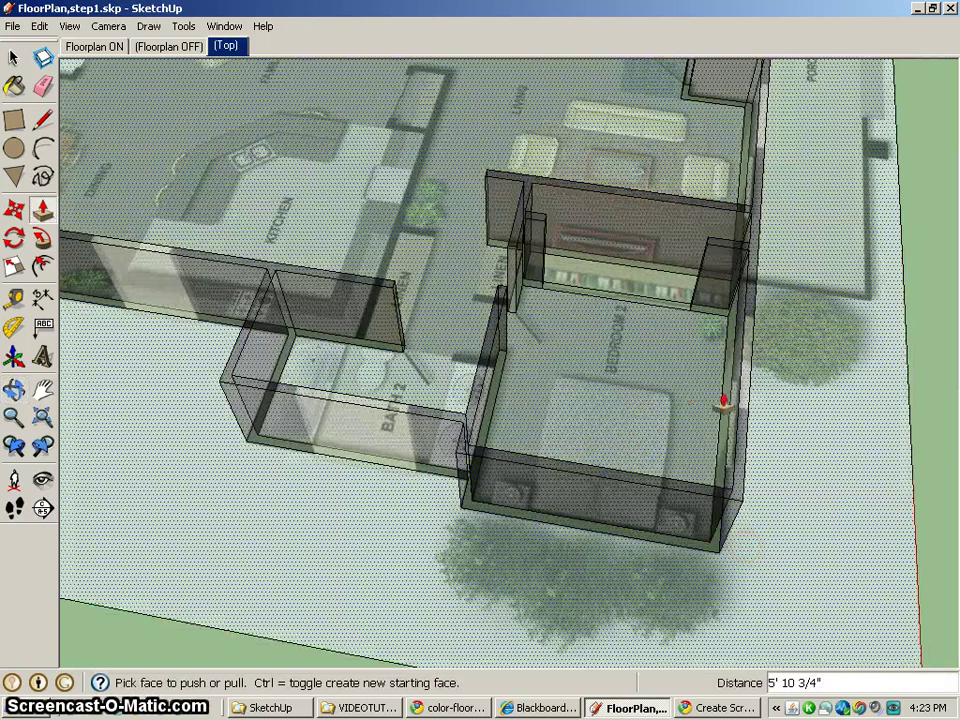
middle_click_drag(726, 400, 725, 434)
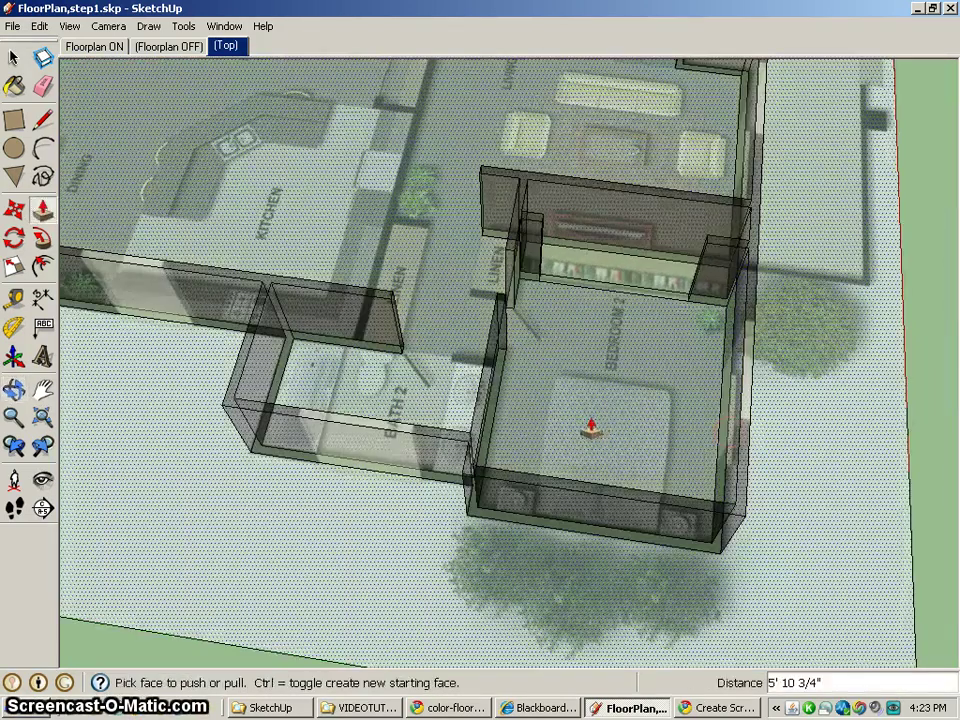
middle_click_drag(589, 375, 492, 150)
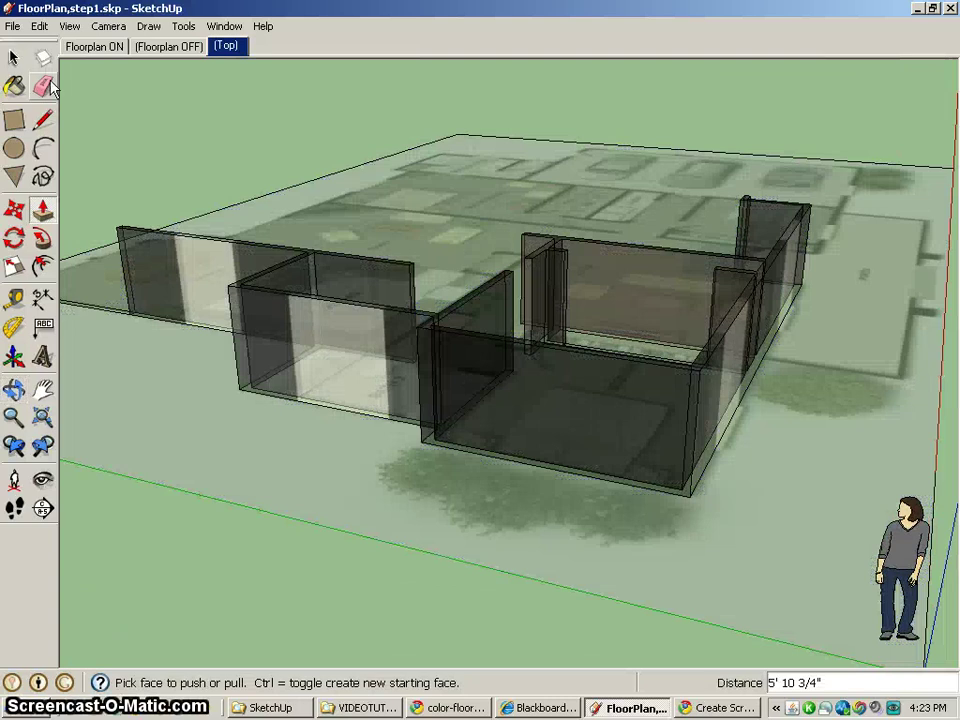
Step: Paint the walls with the In Model <Beige>1 material
left_click(16, 88)
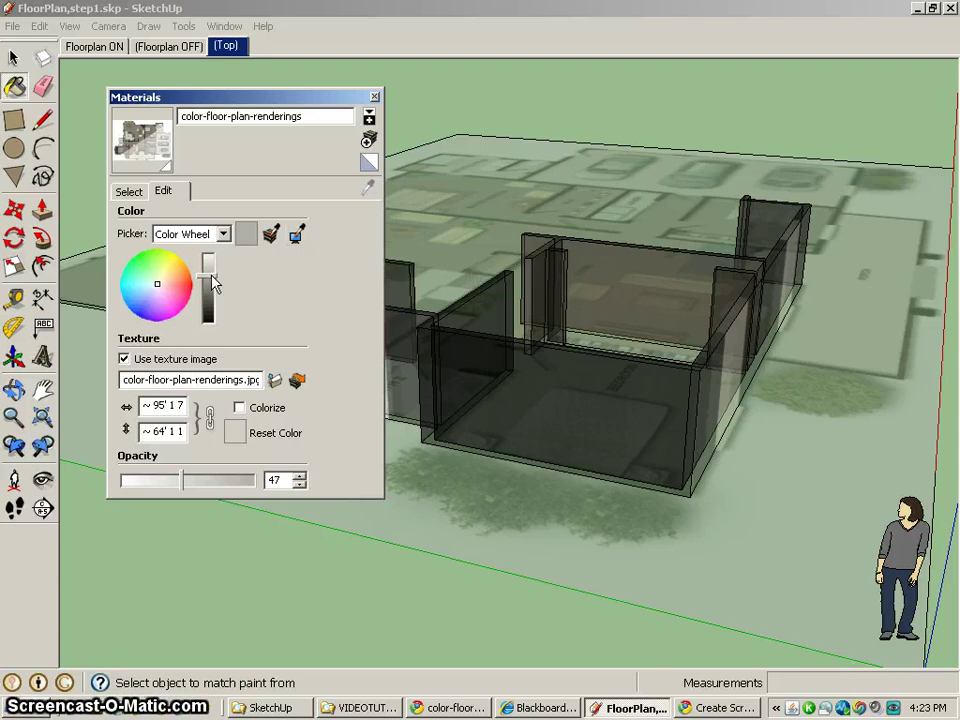
left_click(126, 192)
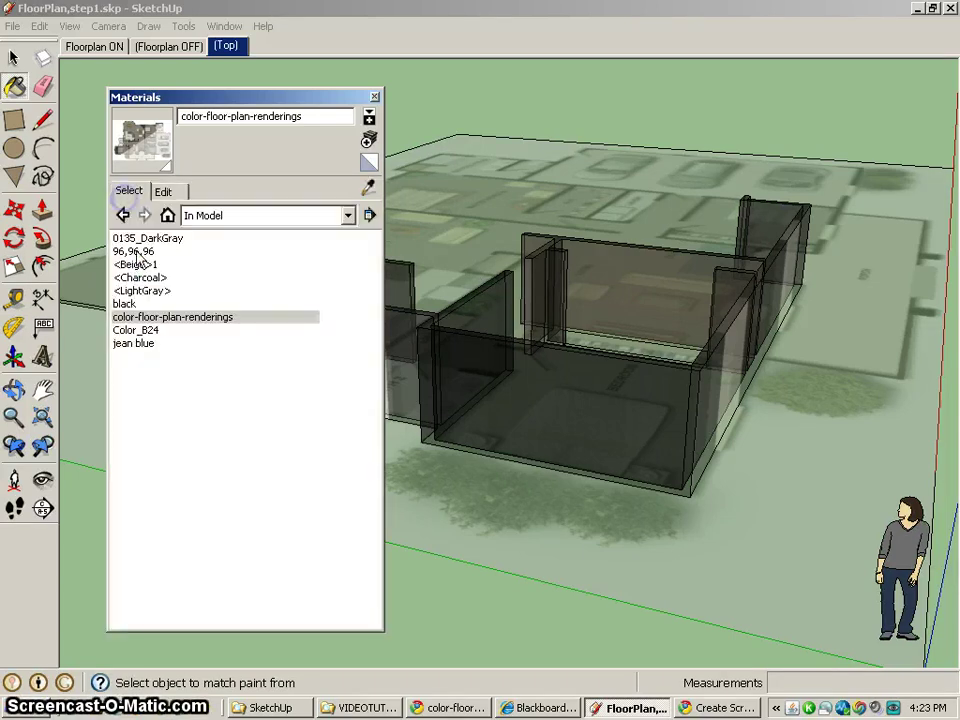
left_click(136, 266)
left_click(608, 388)
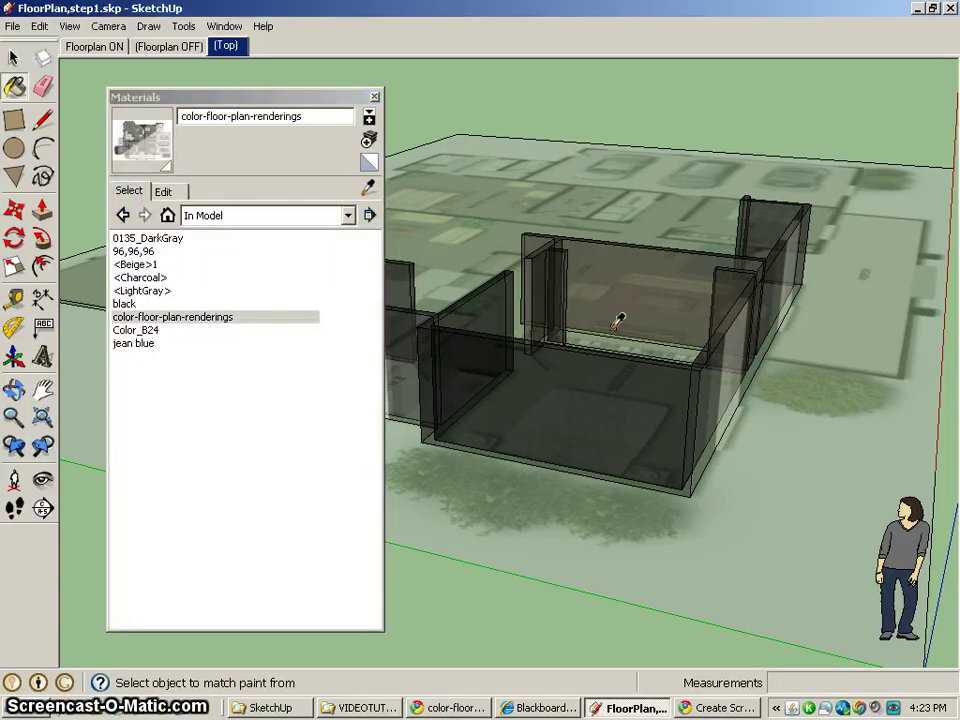
left_click(140, 264)
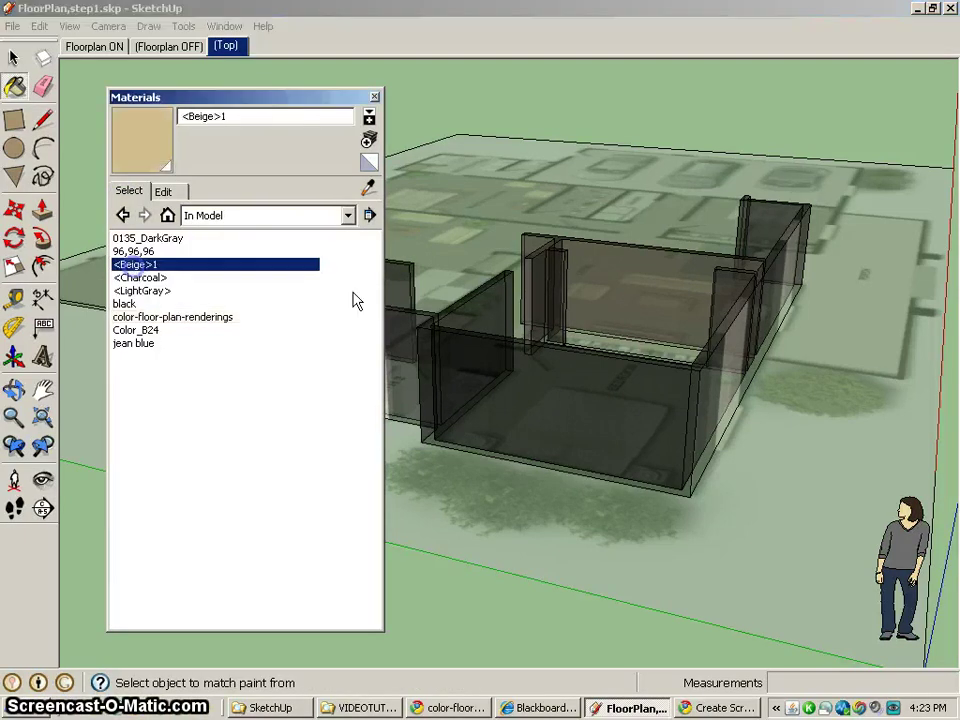
left_click(614, 265)
middle_click_drag(590, 372, 578, 470)
Step: Repaint the ground with the color-floor-plan-renderings image material
left_click(190, 317)
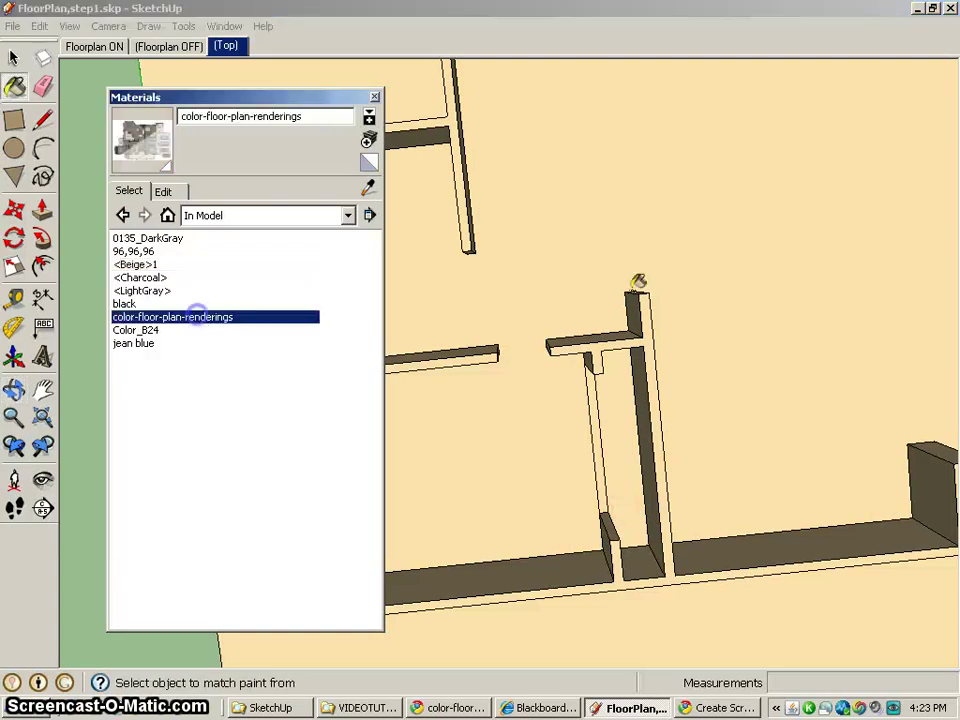
left_click(639, 300)
mouse_move(516, 426)
middle_mouse_down()
mouse_move(594, 246)
mouse_move(671, 448)
mouse_move(499, 414)
mouse_move(681, 418)
mouse_move(651, 274)
mouse_move(654, 347)
mouse_move(634, 480)
mouse_move(621, 349)
mouse_move(690, 534)
middle_mouse_up()
scroll(493, 630, "down", 3)
scroll(640, 490, "up", 6)
key("b")
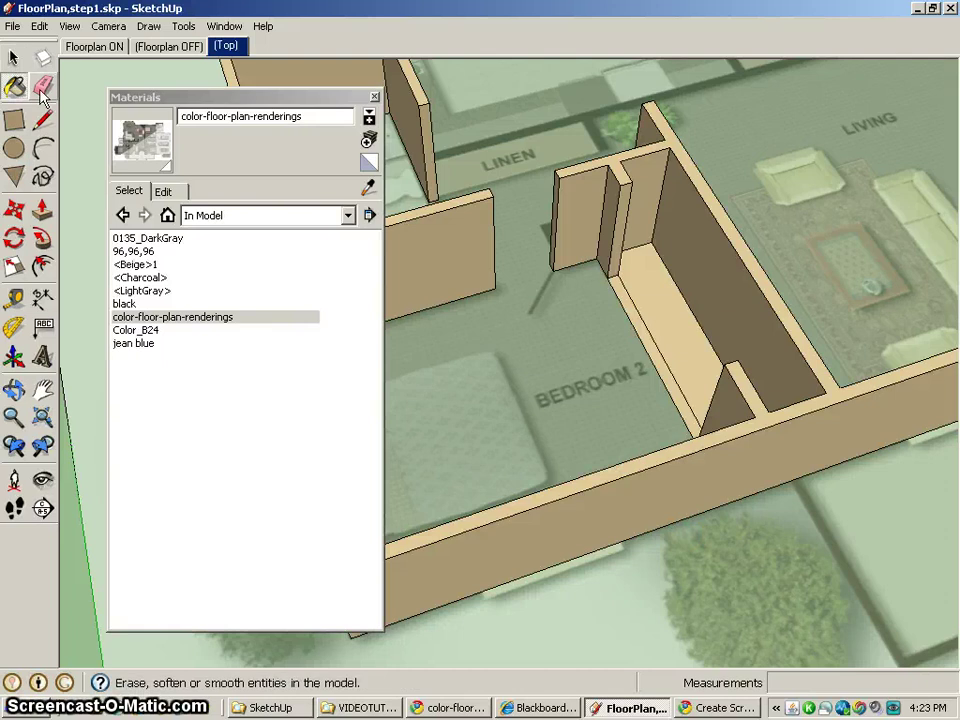
middle_click_drag(575, 285, 525, 350)
scroll(527, 355, "down", 6)
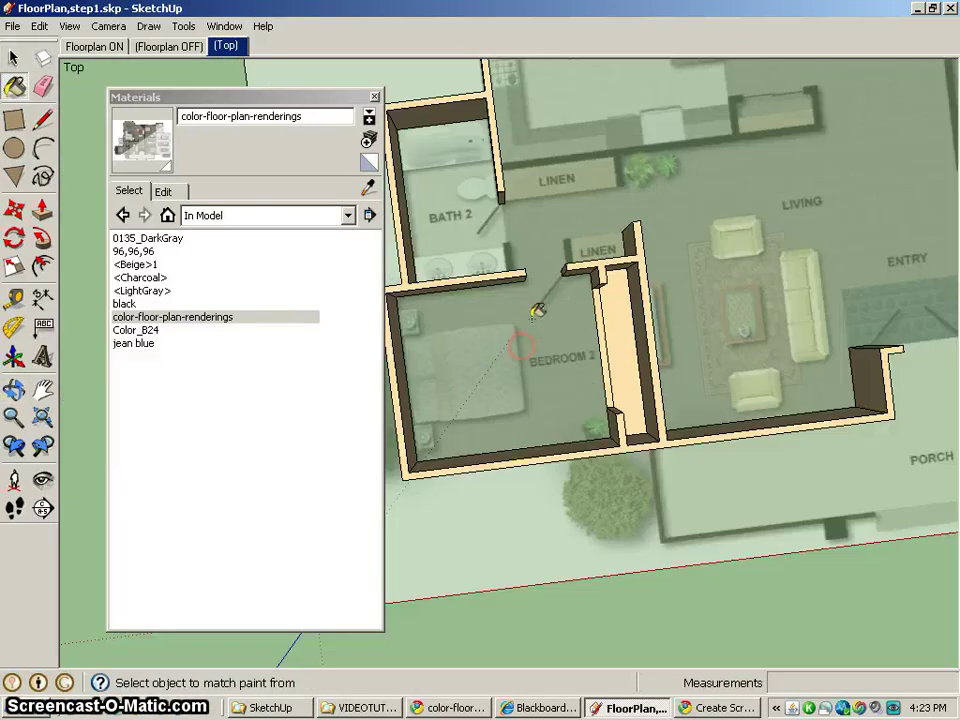
Step: Cycle through the Floorplan OFF, Top and Floorplan ON scenes, ending on Floorplan OFF in perspective
left_click(172, 46)
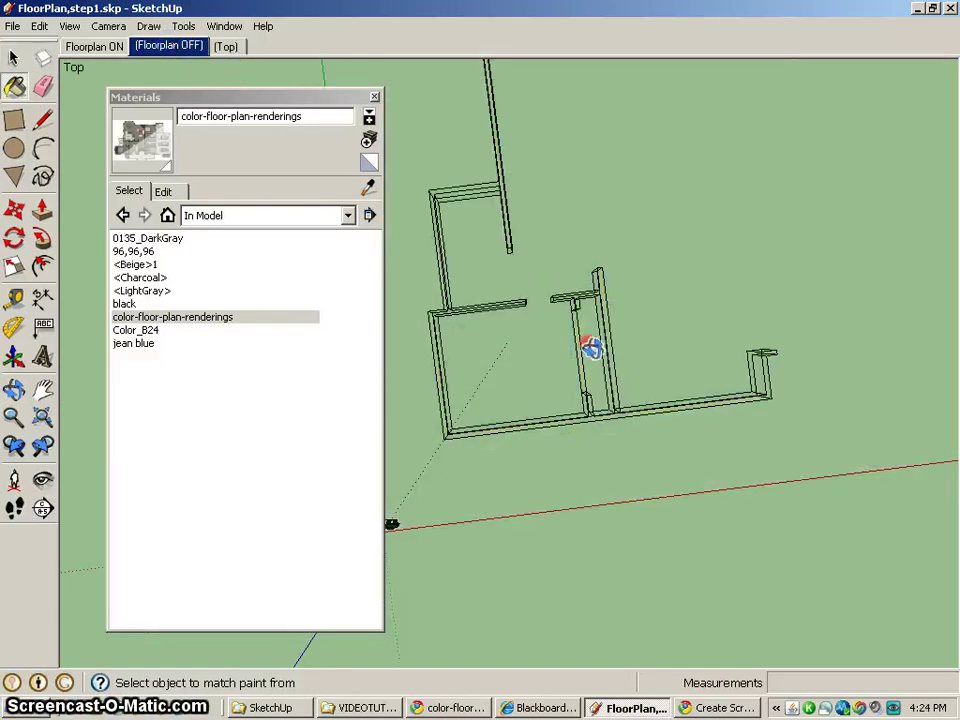
middle_click_drag(647, 270, 866, 129)
left_click(226, 47)
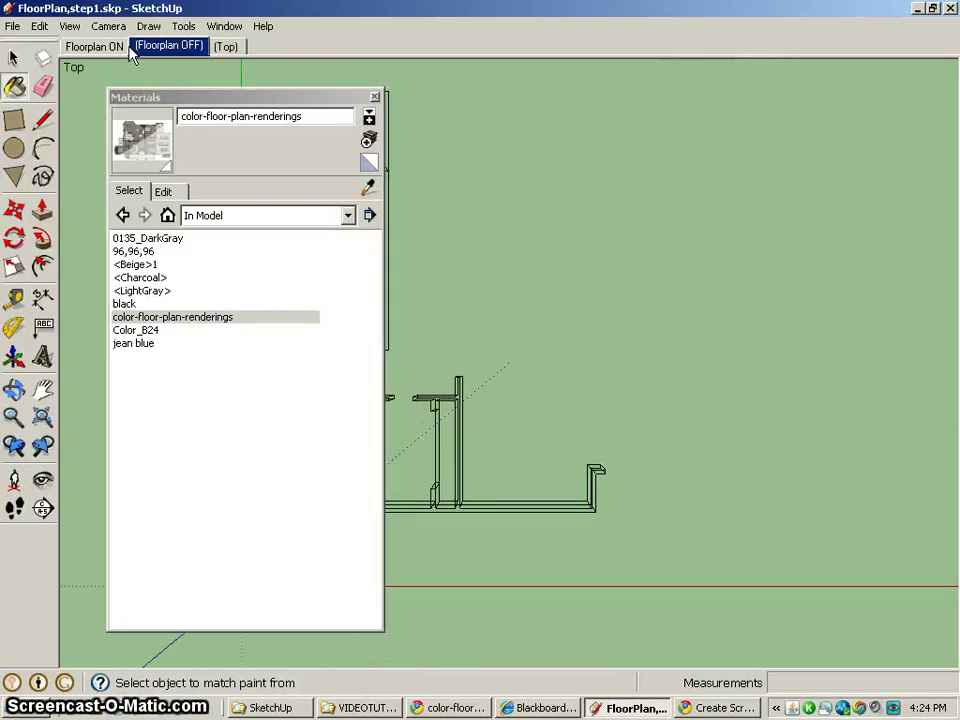
left_click(95, 48)
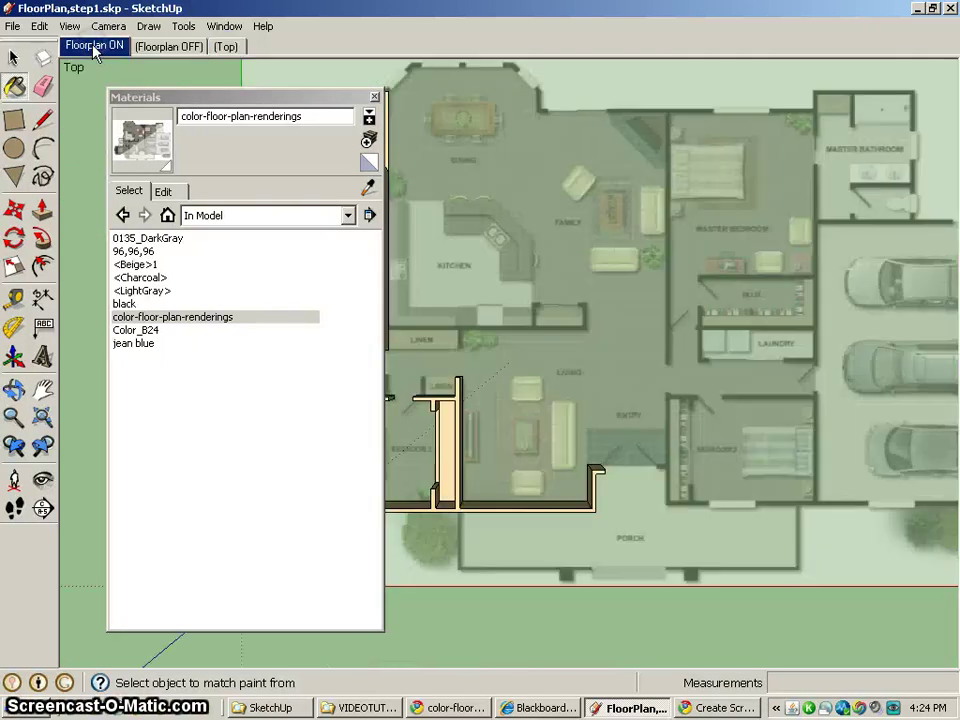
left_click(166, 46)
mouse_move(480, 200)
middle_mouse_down()
mouse_move(561, 205)
mouse_move(686, 285)
mouse_move(574, 268)
mouse_move(579, 225)
middle_mouse_up()
key("b")
scroll(610, 340, "down", 2)
scroll(606, 335, "up", 6)
middle_click_drag(660, 260, 625, 279)
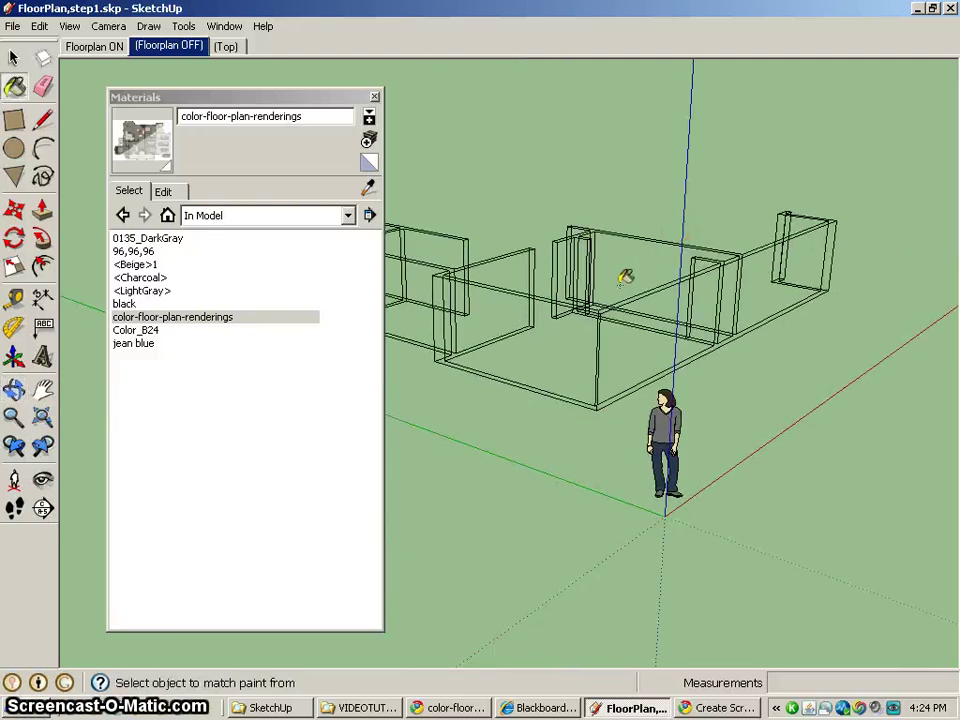
Step: Make the floorplan layer visible in the Layers window
left_click(165, 192)
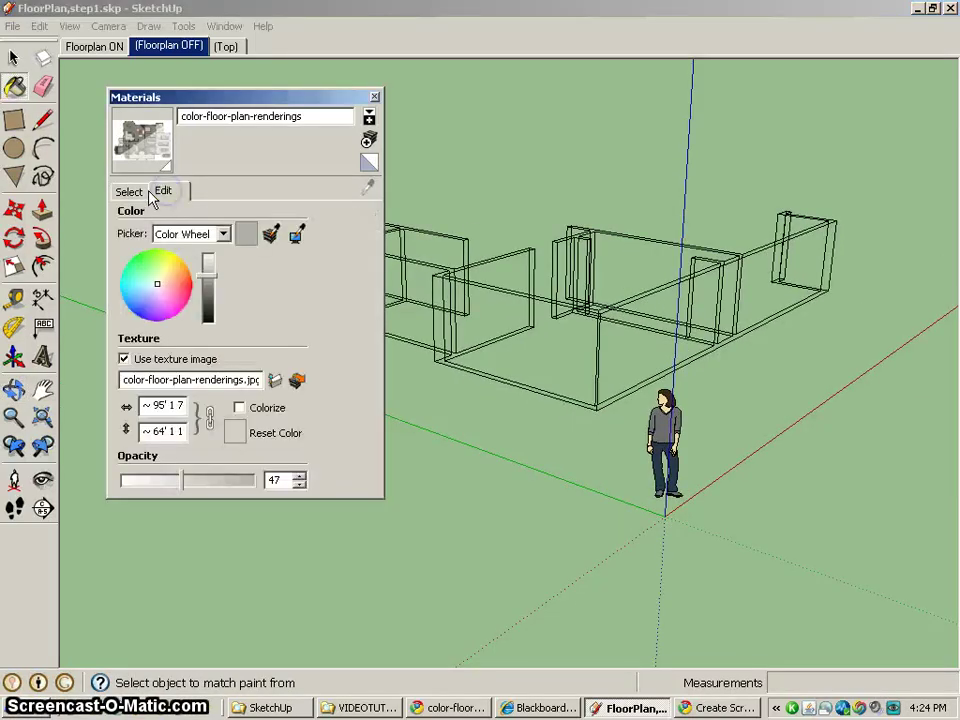
left_click(128, 191)
left_click(229, 30)
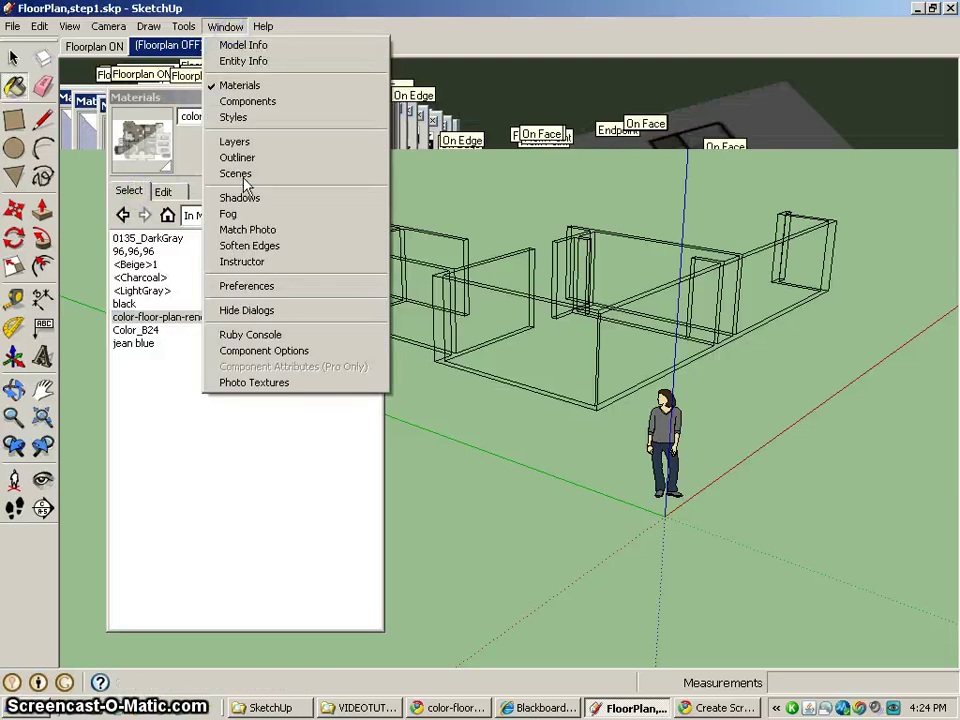
left_click(252, 146)
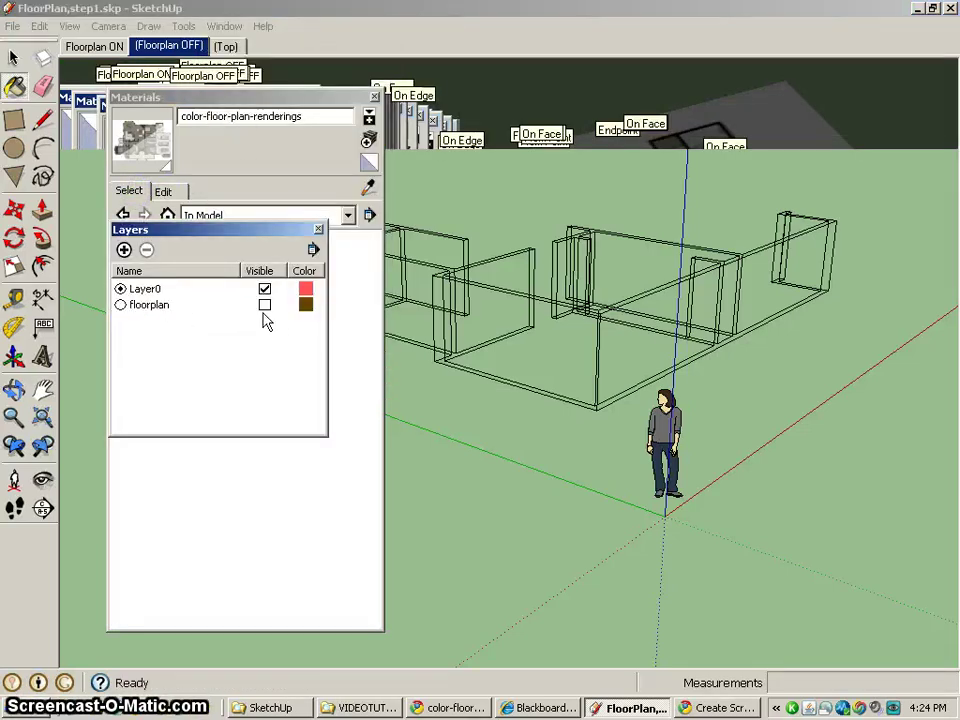
left_click(265, 305)
Step: Select all the connected walls, excluding the floor face and its edges
left_click(14, 58)
triple_click(593, 334)
left_click(778, 371, "shift")
left_click(778, 370, "shift")
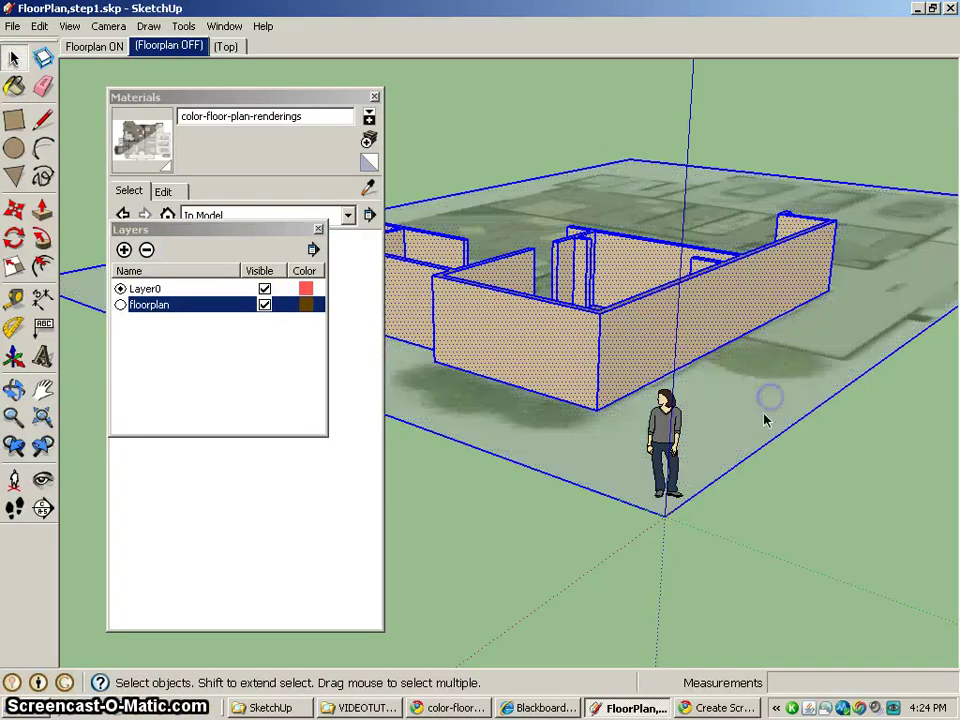
left_click(656, 364)
left_click(642, 350)
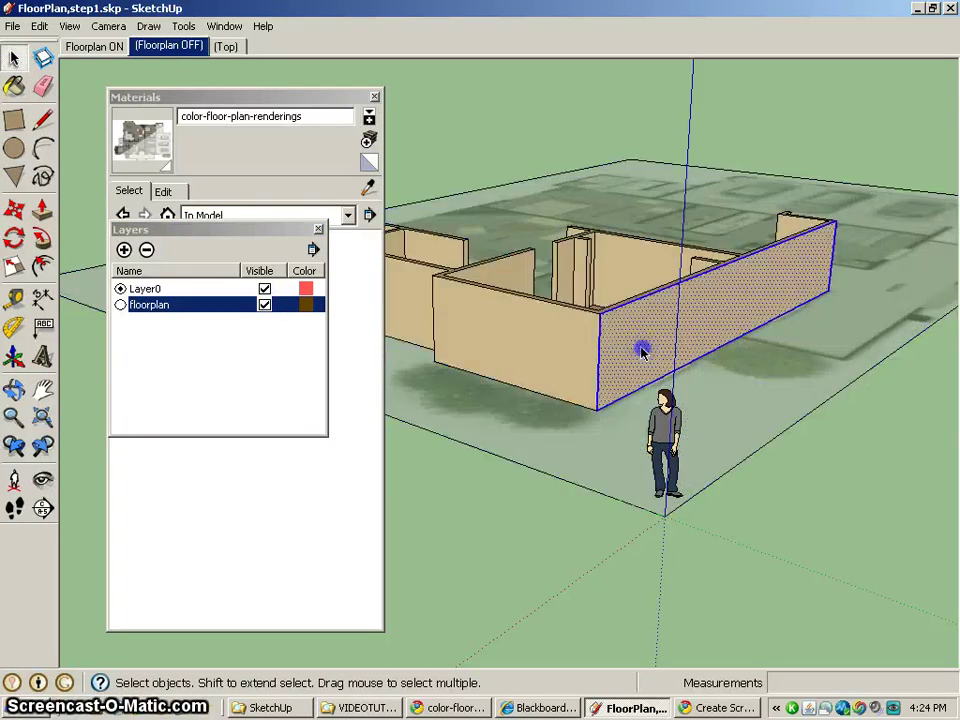
triple_click(642, 350)
left_click(750, 458, "shift")
left_click(634, 506, "shift")
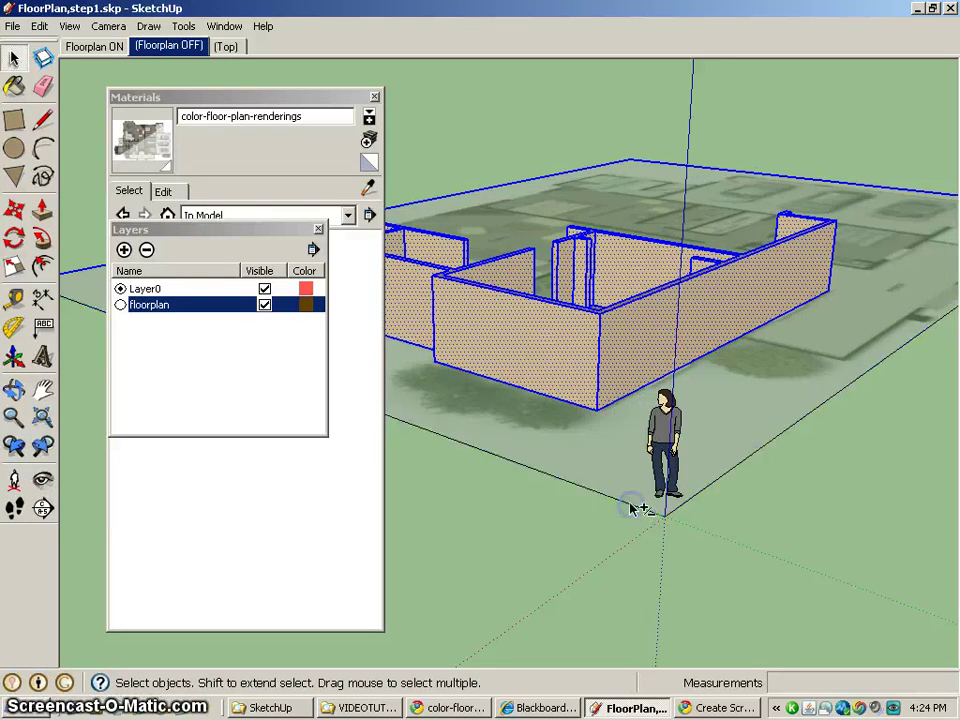
left_click(520, 180, "shift")
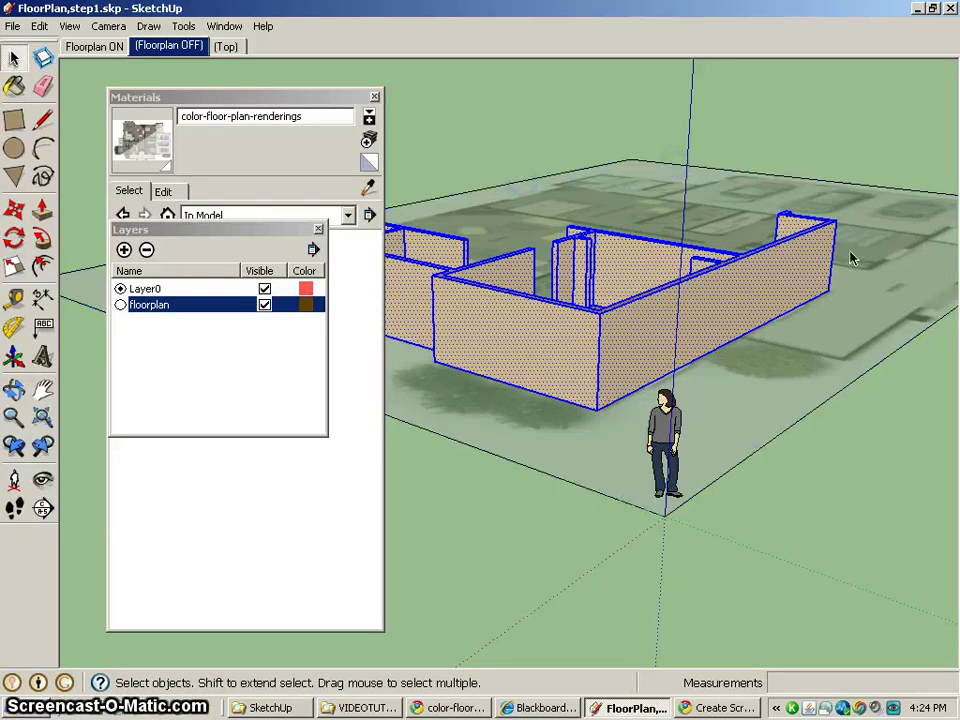
Step: Select the floor plan image plane
middle_click_drag(851, 257, 675, 349)
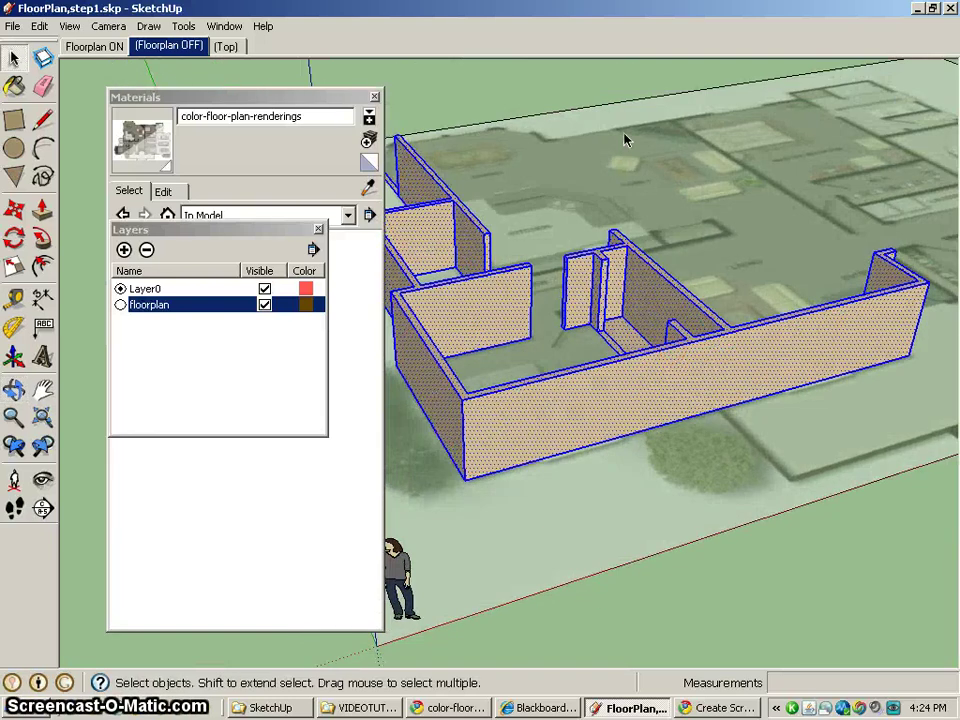
left_click(628, 137)
left_click(889, 484)
left_click(804, 468)
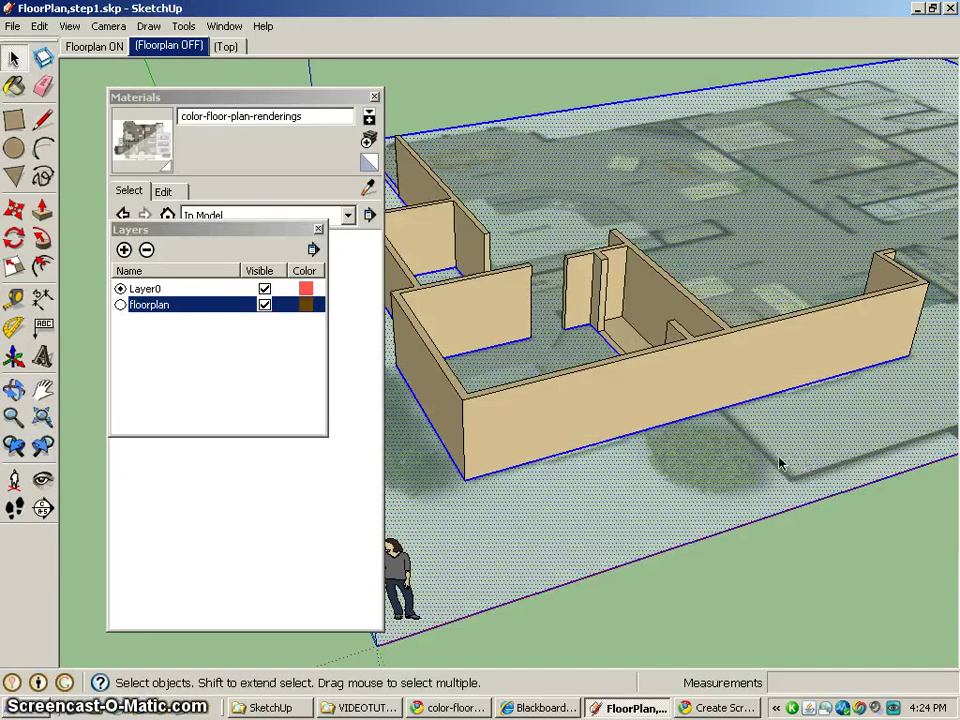
Step: Group the floor plan image plane, then select all the connected wall geometry
right_click(780, 462)
left_click(864, 589)
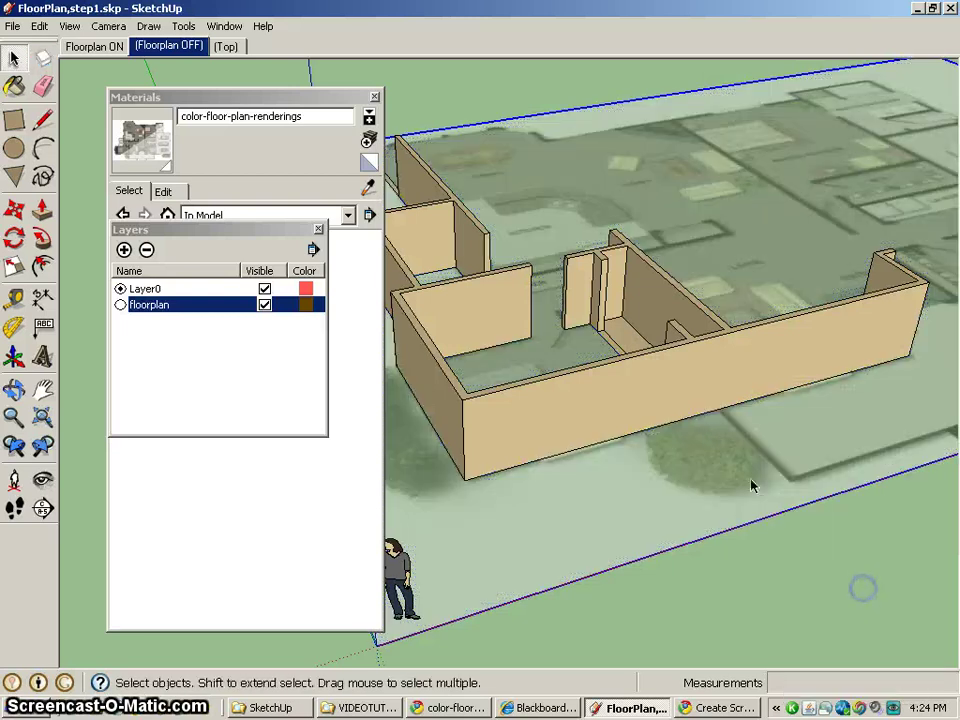
triple_click(495, 310)
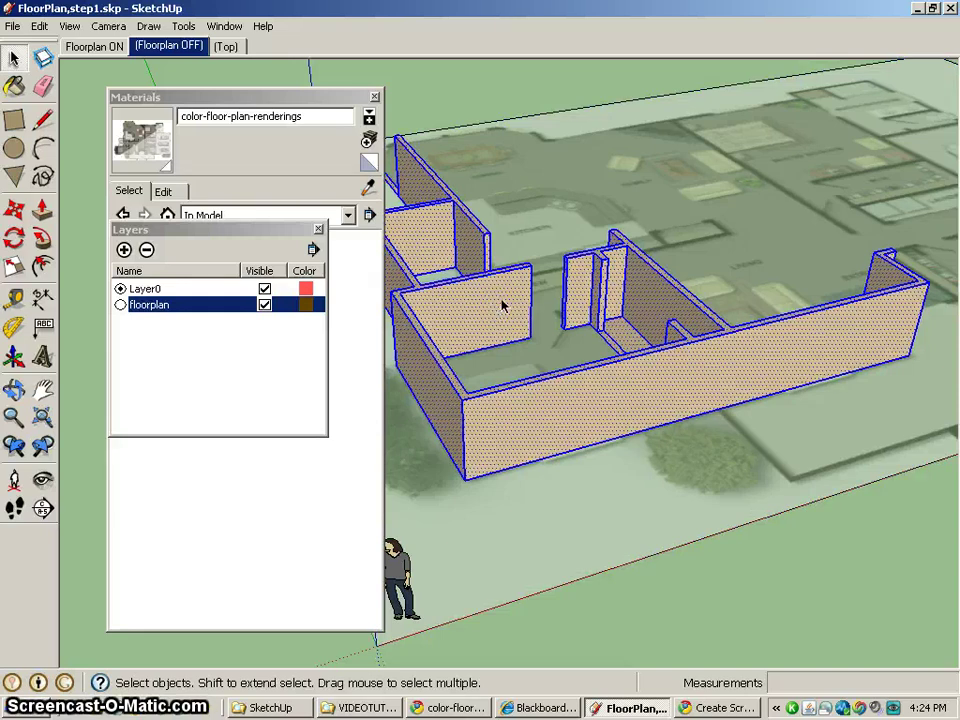
Step: Assign the selected walls to Layer0 through Entity Info
right_click(505, 302)
left_click(533, 308)
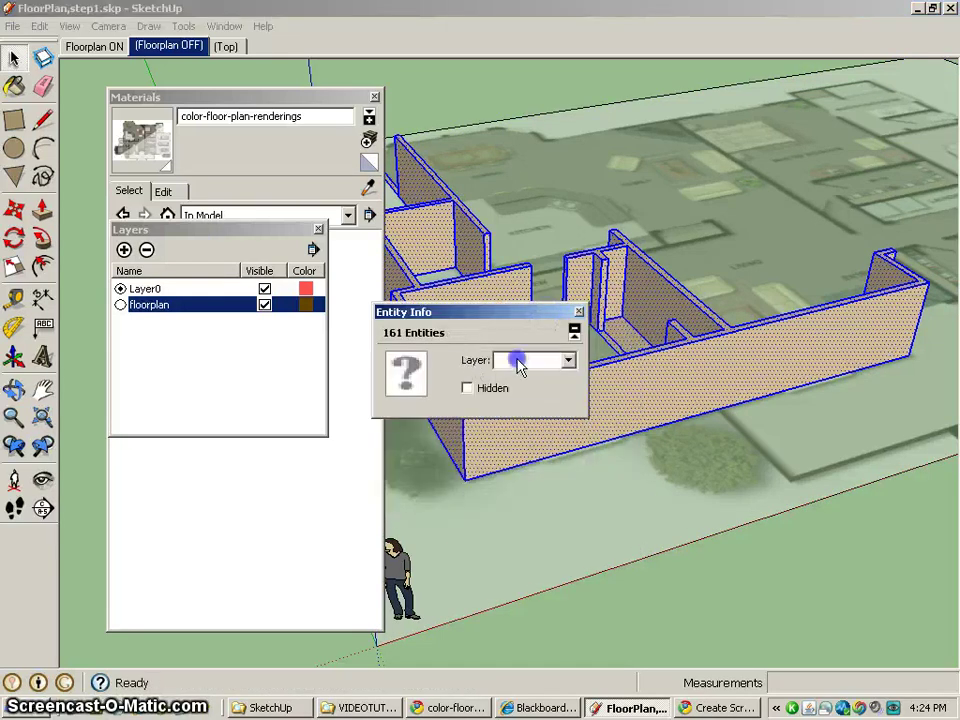
left_click(518, 362)
left_click(516, 377)
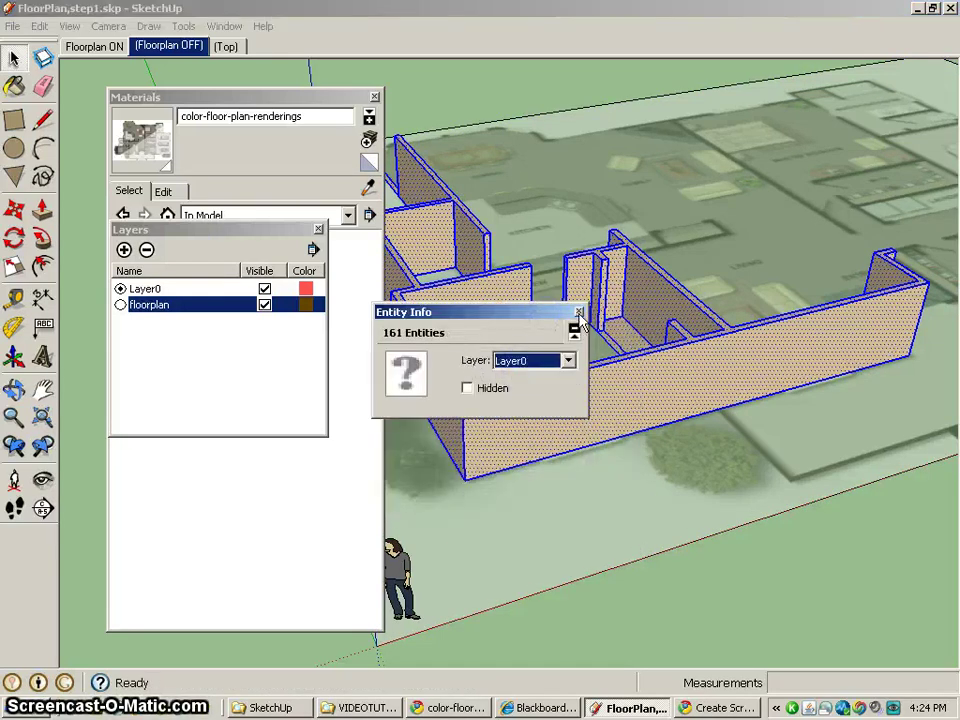
left_click(579, 313)
Step: Deselect, toggle the floorplan layer off and on, and return to the Top scene
left_click(554, 100)
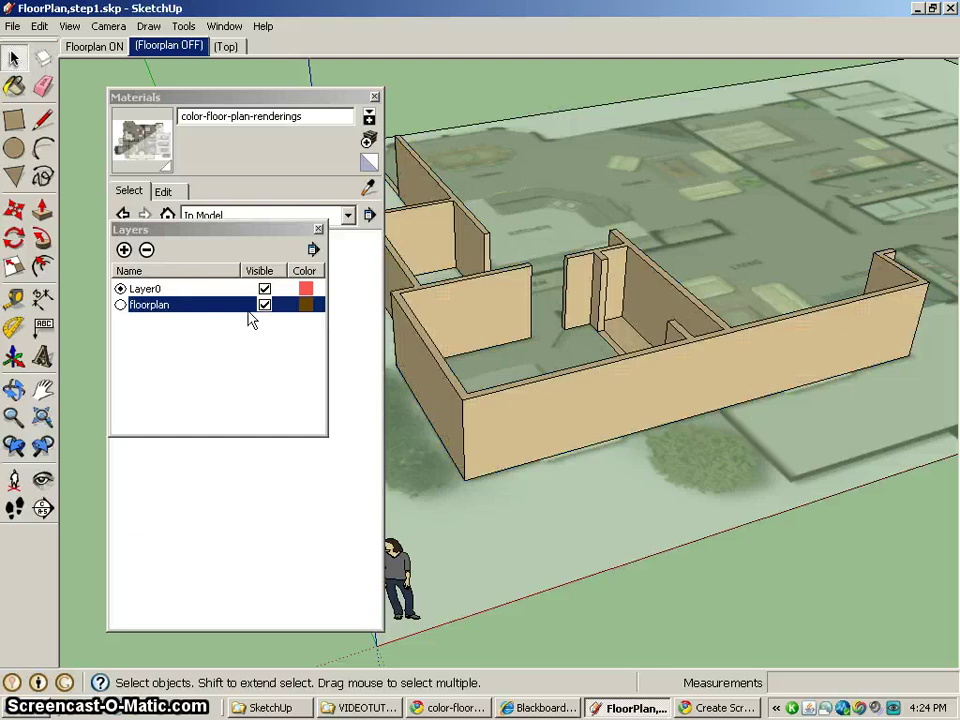
double_click(264, 305)
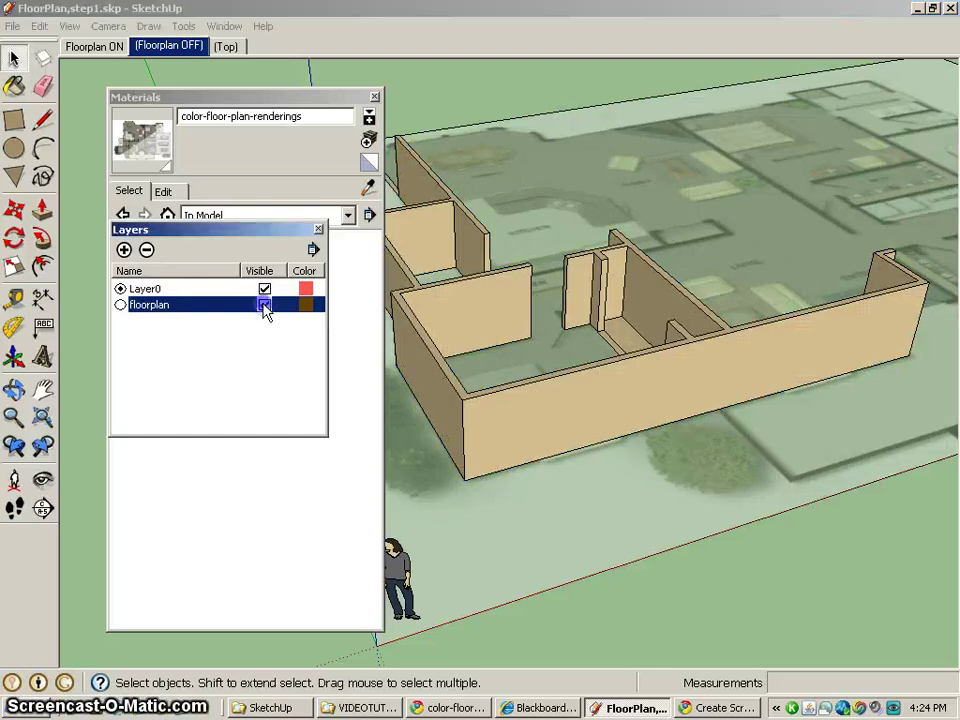
left_click(226, 47)
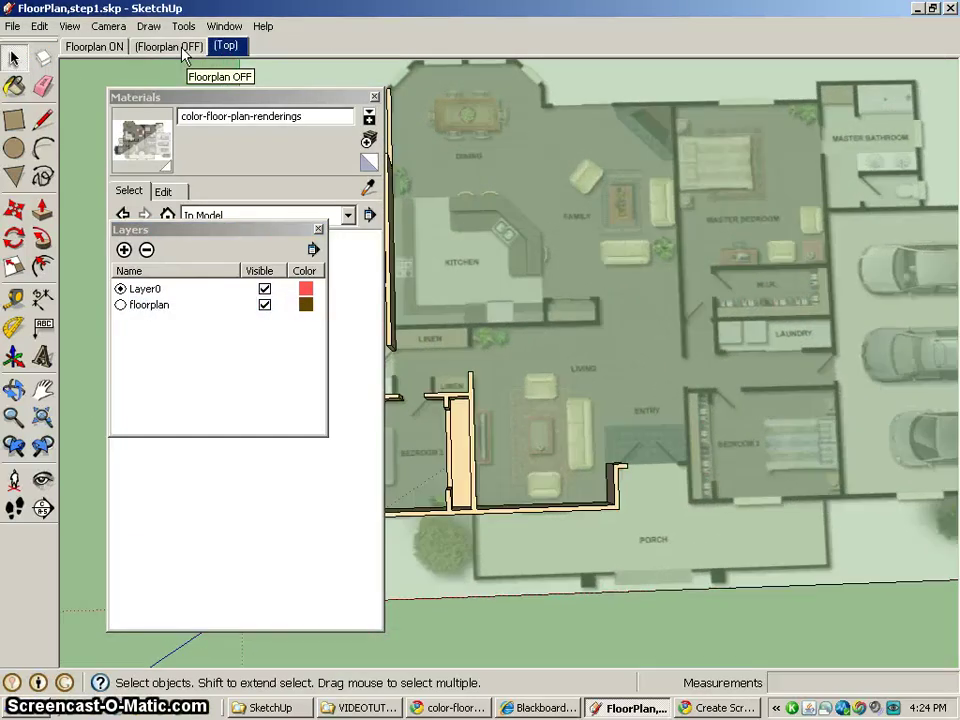
Step: View the walls in perspective under Floorplan OFF and close the Layers and Materials windows
left_click(182, 50)
middle_click_drag(549, 305, 677, 390)
middle_click_drag(600, 411, 499, 414)
scroll(515, 358, "up", 3)
left_click(318, 229)
left_click(374, 97)
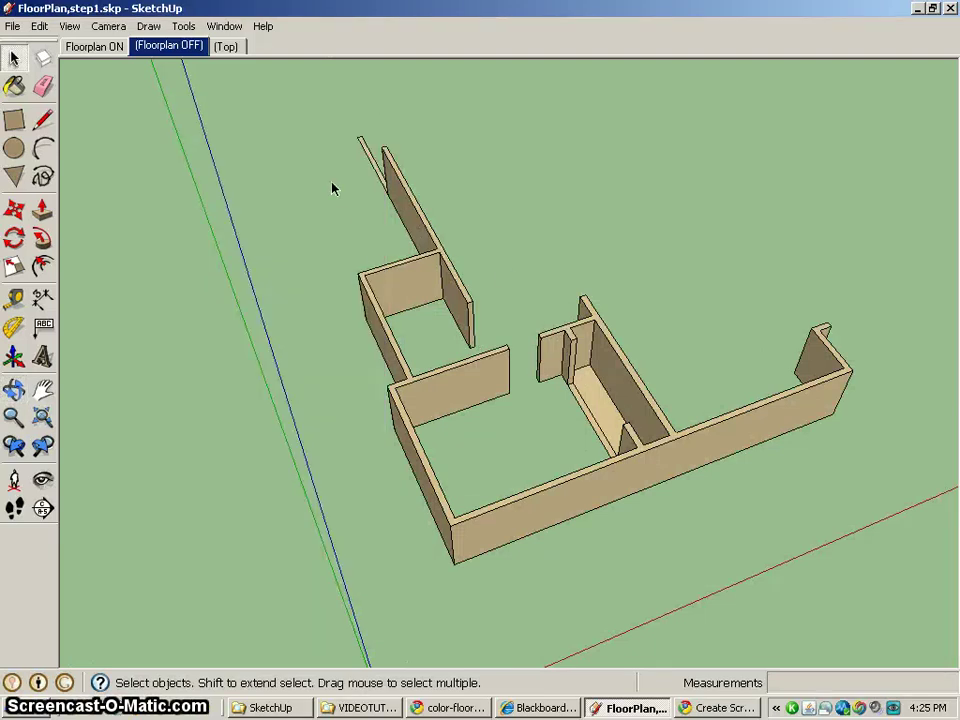
Step: From the Top scene, edit the floor plan group and orbit into a Bedroom 2 perspective
left_click(232, 50)
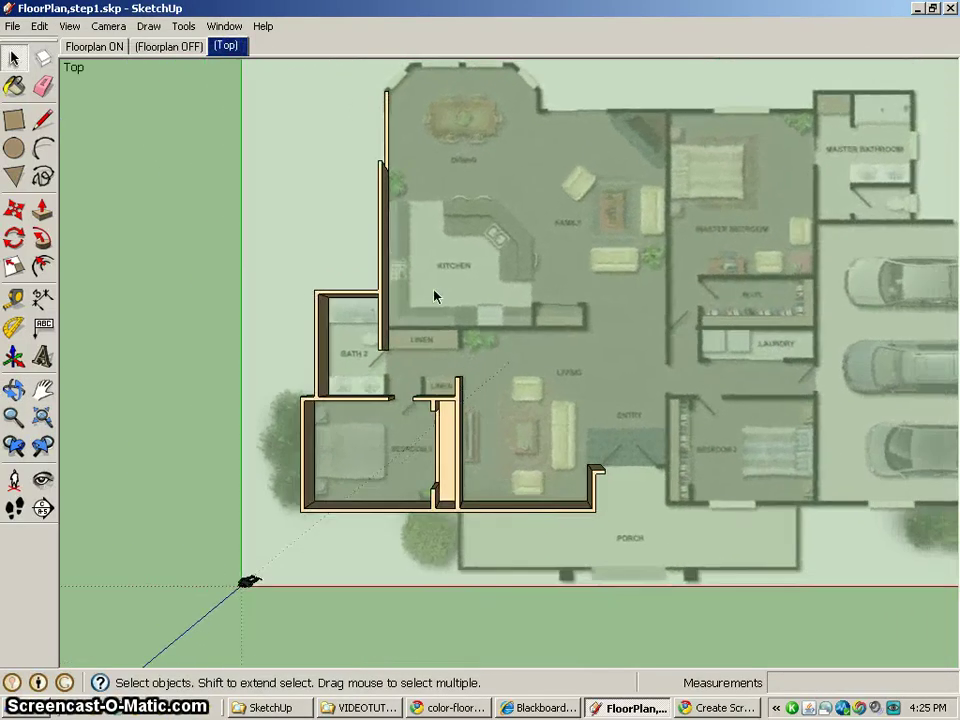
right_click(283, 258)
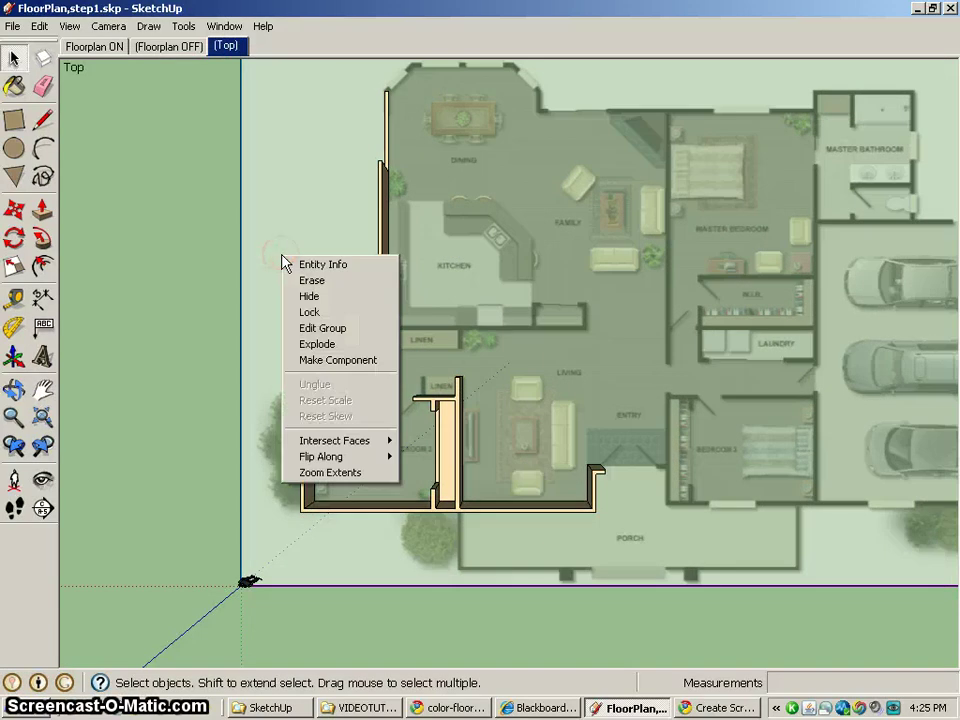
left_click(322, 328)
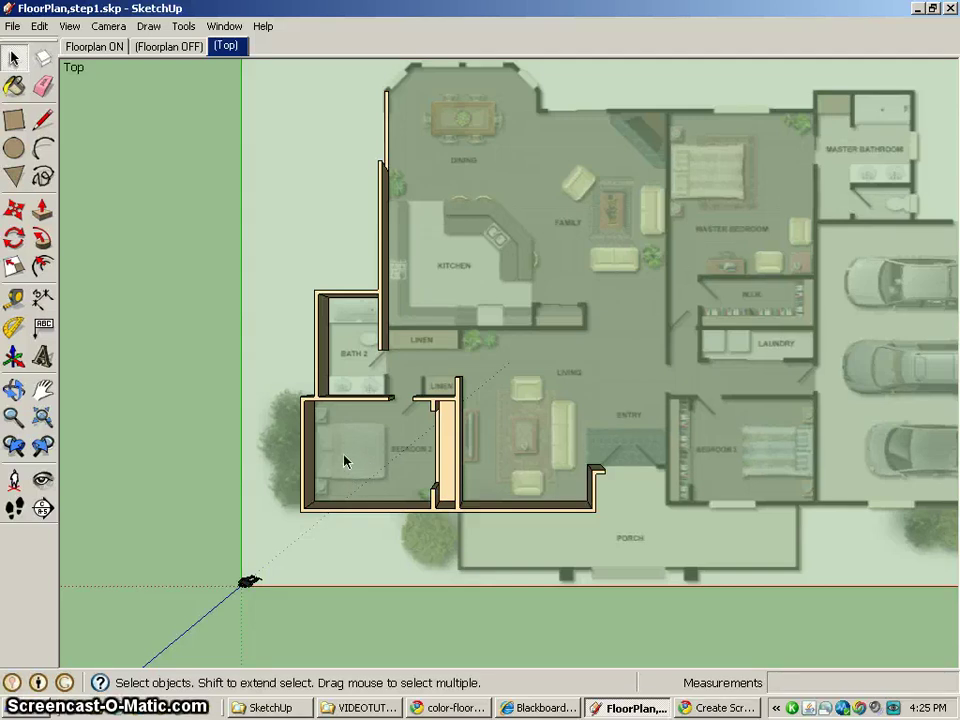
scroll(344, 459, "up", 6)
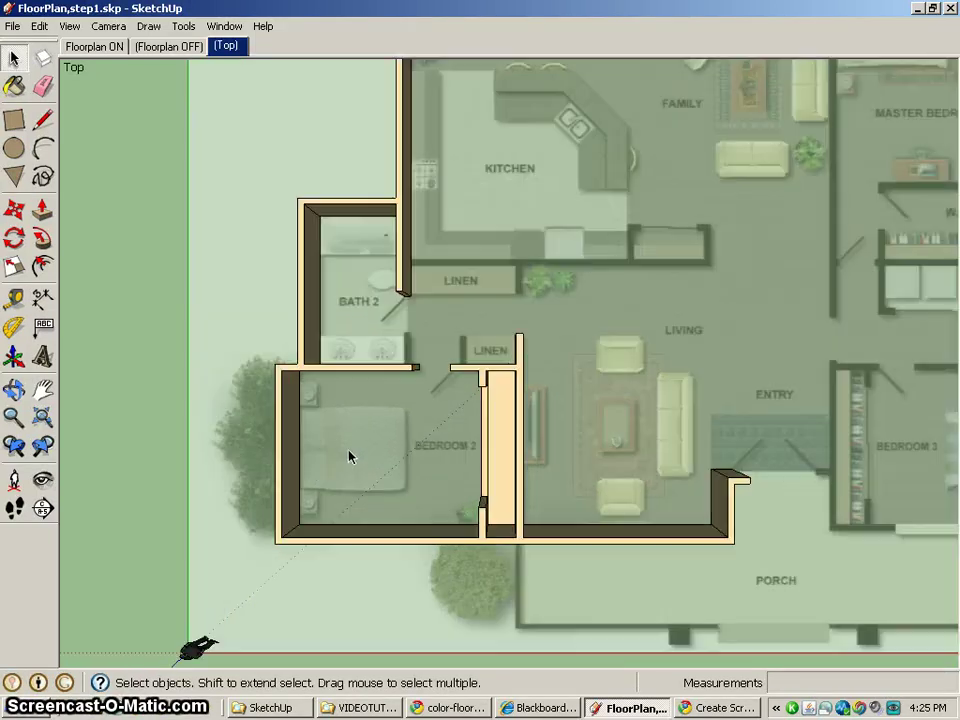
mouse_move(347, 480)
middle_mouse_down()
mouse_move(523, 364)
mouse_move(520, 415)
mouse_move(414, 383)
middle_mouse_up()
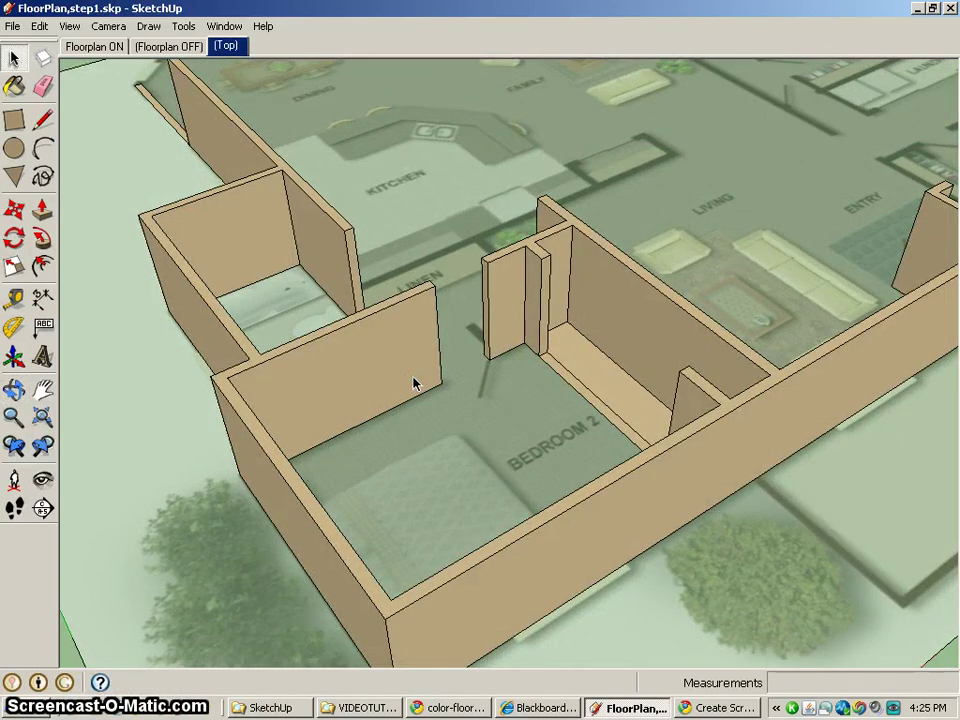